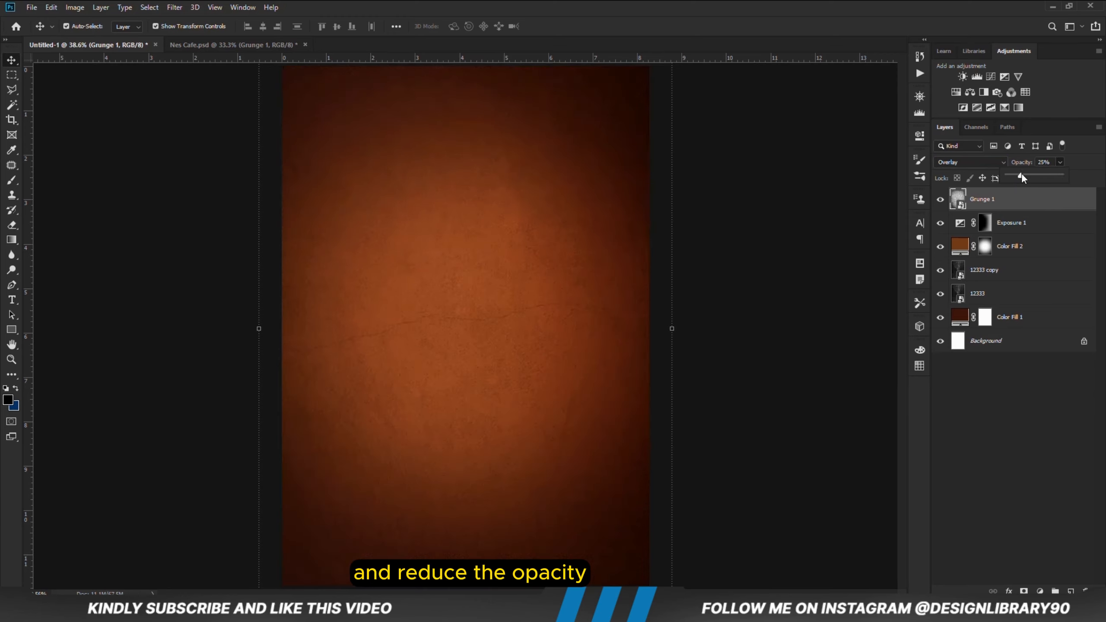
- Bring the coffee bean layer from Nes Cafe.psd into the Untitled-1 poster and convert it to a smart object
{"action": "left_click", "coordinate": [825, 291]}
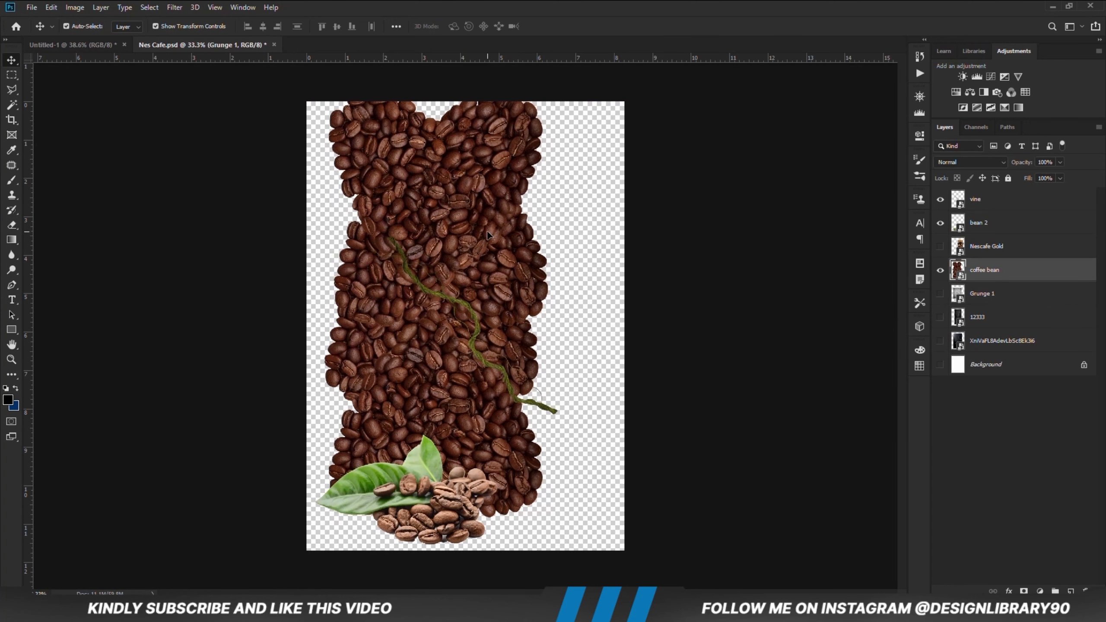
{"action": "left_click", "coordinate": [66, 26]}
{"action": "left_click_drag", "start_coordinate": [97, 57], "coordinate": [190, 163]}
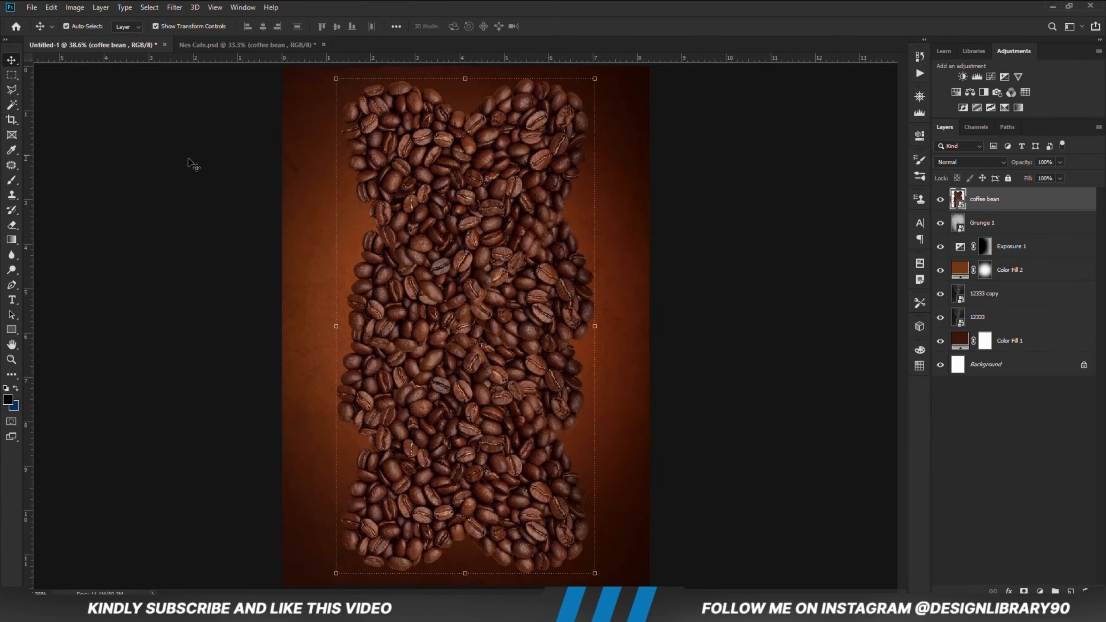
{"action": "right_click", "coordinate": [1002, 202]}
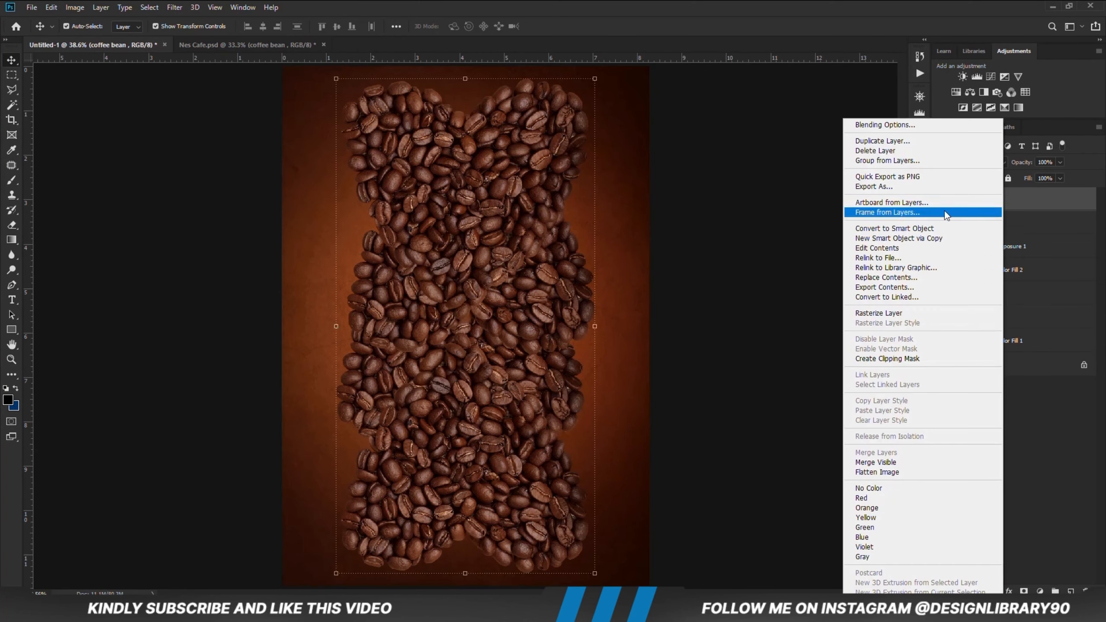
{"action": "left_click", "coordinate": [869, 229]}
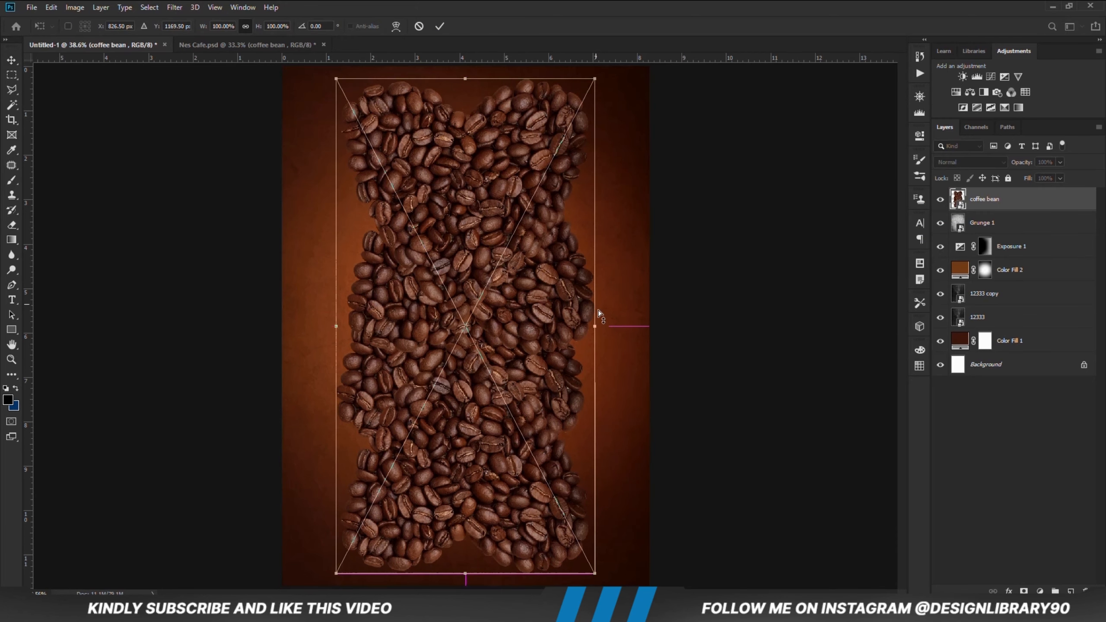
- Scale the coffee bean layer up to about 121% and position it so the beans fill the poster's left side
{"action": "left_click_drag", "start_coordinate": [595, 326], "coordinate": [614, 325]}
{"action": "left_click_drag", "start_coordinate": [490, 341], "coordinate": [314, 283]}
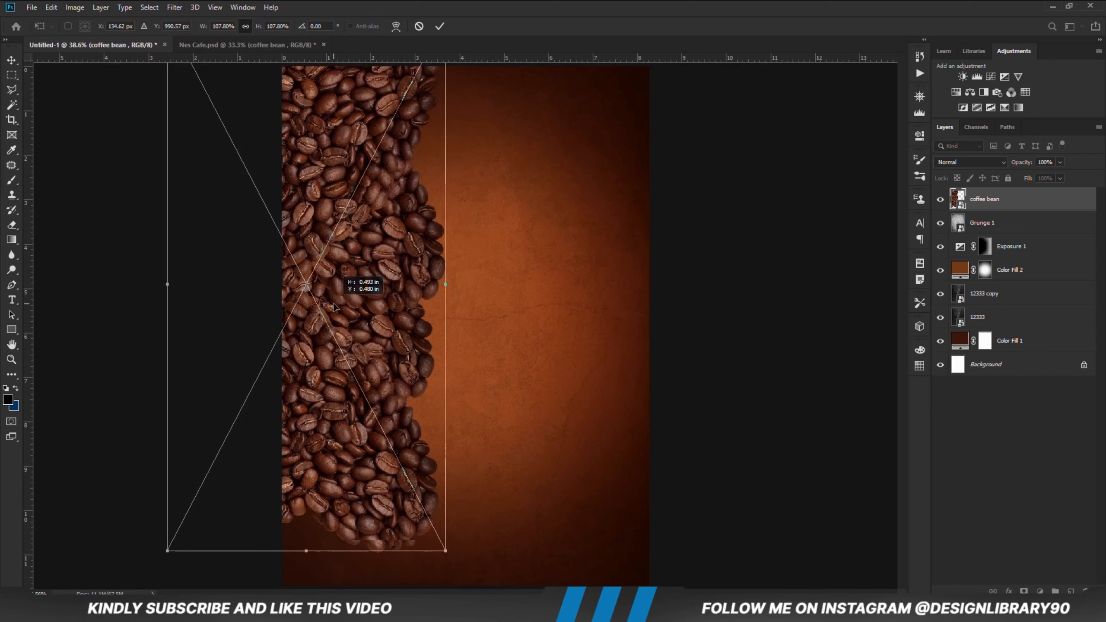
{"action": "left_click_drag", "start_coordinate": [307, 548], "coordinate": [309, 609]}
{"action": "left_click_drag", "start_coordinate": [464, 310], "coordinate": [475, 309]}
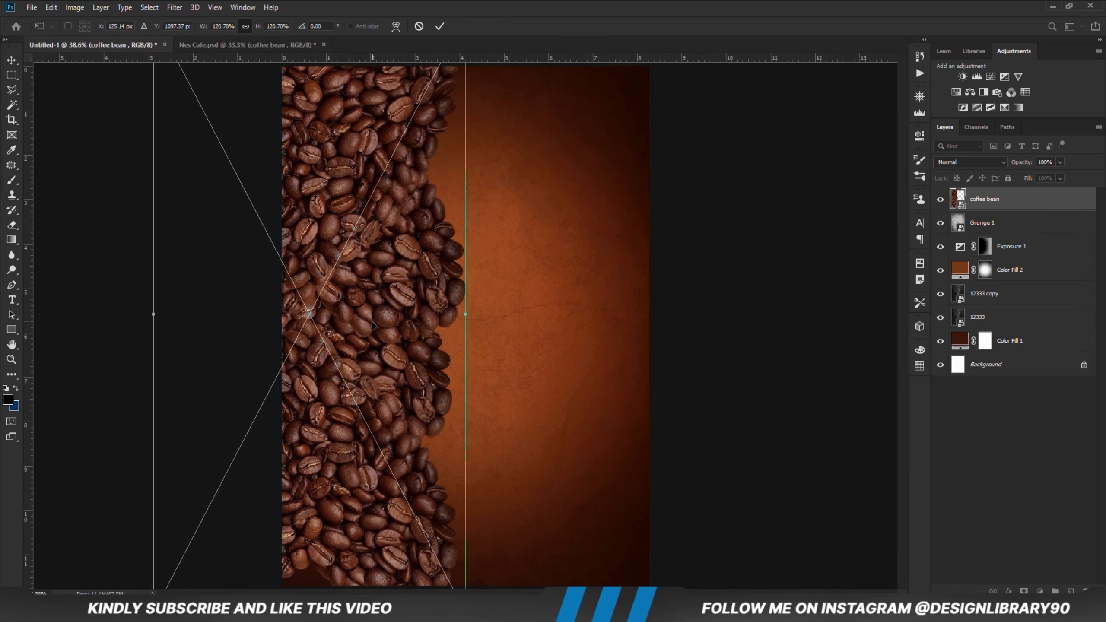
{"action": "left_click_drag", "start_coordinate": [394, 359], "coordinate": [370, 375]}
{"action": "key", "text": "Return"}
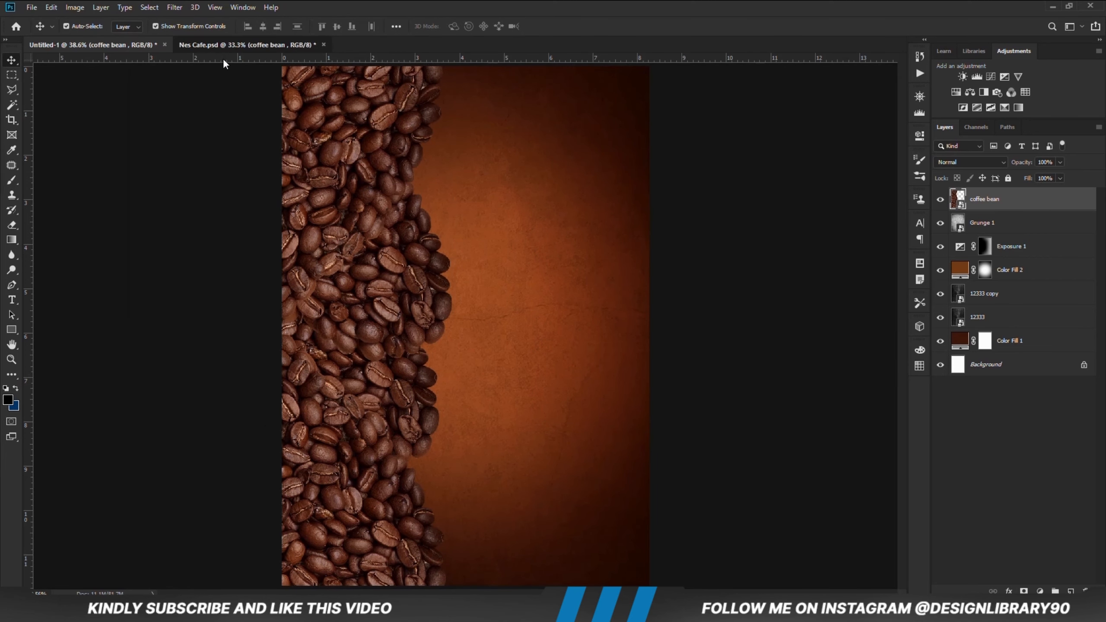
- In Nes Cafe.psd, hide the coffee bean layer, show Nescafe Gold, and bring the jar into the centre of the Untitled-1 poster
{"action": "left_click", "coordinate": [246, 45]}
{"action": "left_click", "coordinate": [940, 269]}
{"action": "left_click", "coordinate": [939, 246]}
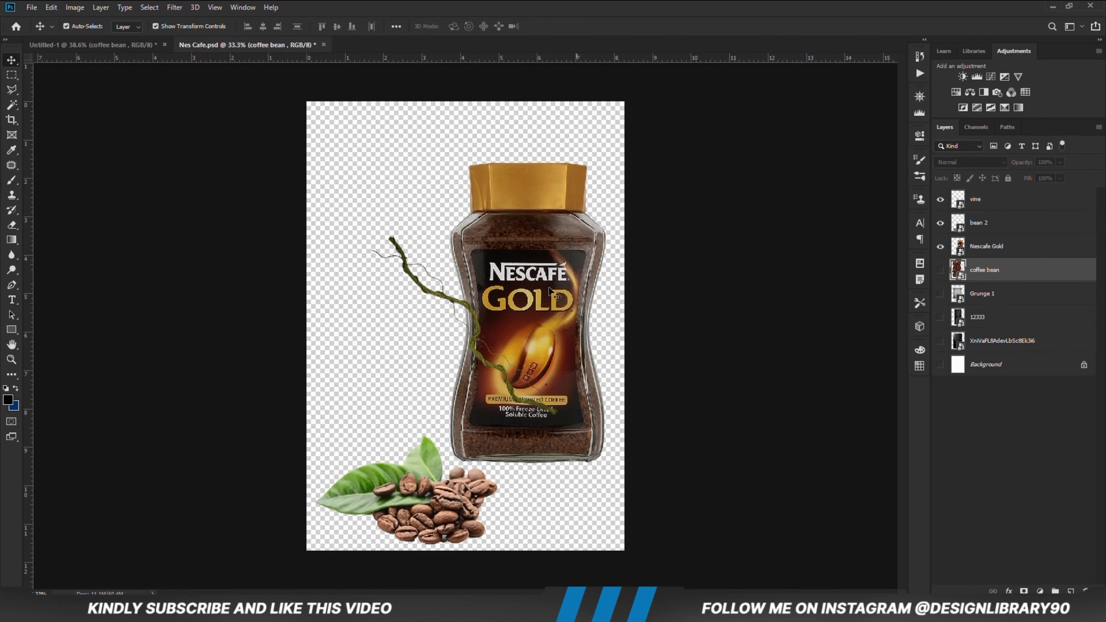
{"action": "left_click", "coordinate": [541, 296]}
{"action": "left_click_drag", "start_coordinate": [539, 291], "coordinate": [461, 322]}
- Bring the bean 2 layer from Nes Cafe.psd into the poster and convert it to a smart object
{"action": "left_click", "coordinate": [217, 45]}
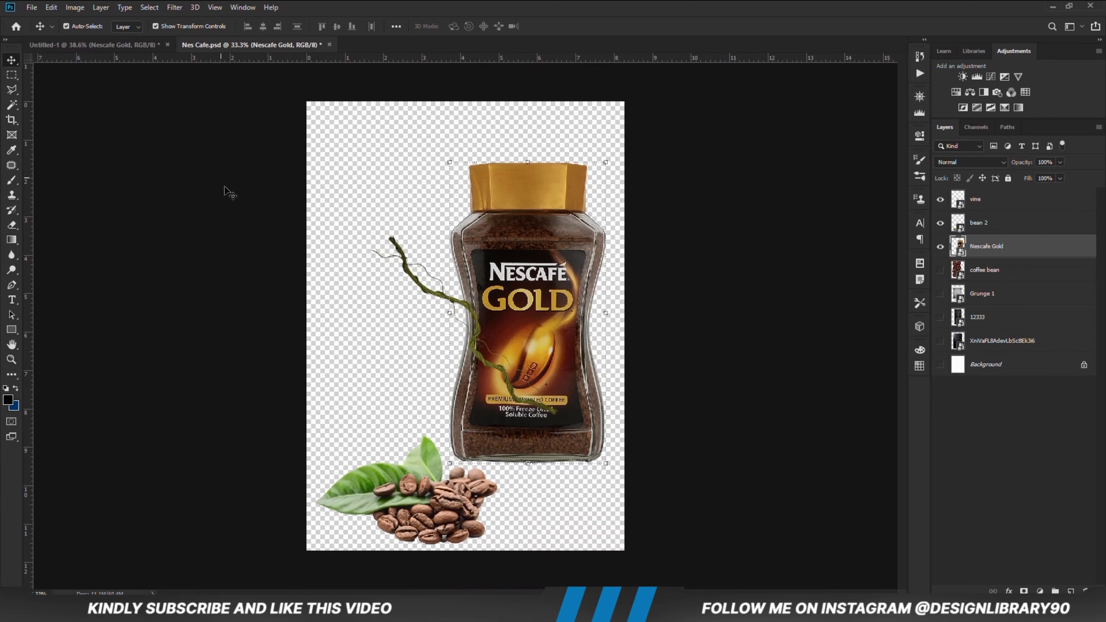
{"action": "left_click", "coordinate": [409, 496]}
{"action": "left_click", "coordinate": [66, 26]}
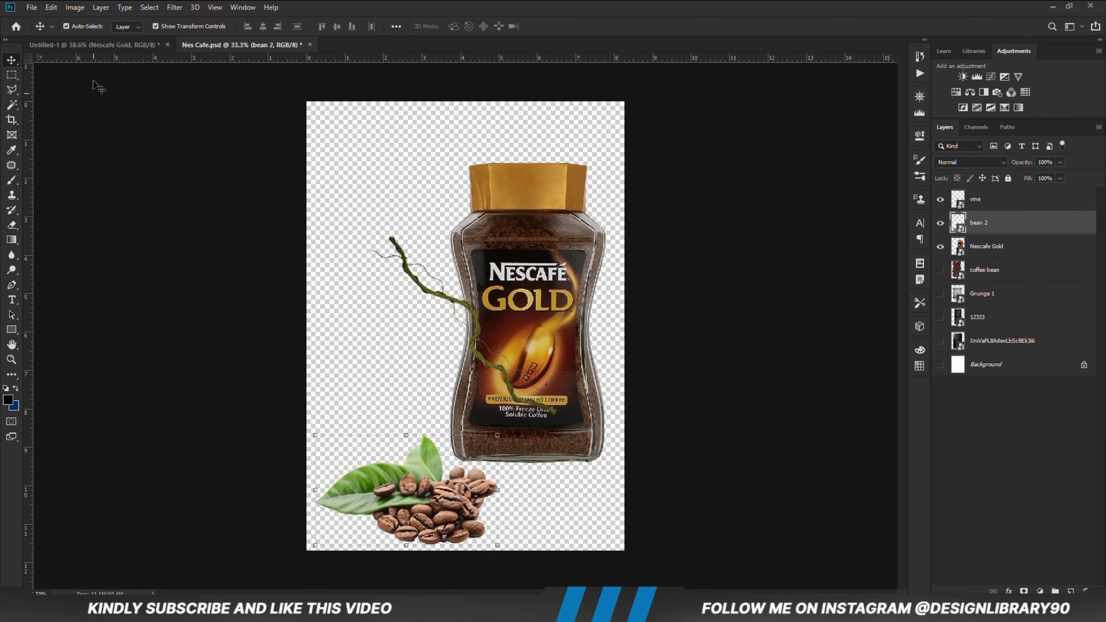
{"action": "left_click", "coordinate": [94, 44]}
{"action": "key", "text": "ctrl+v"}
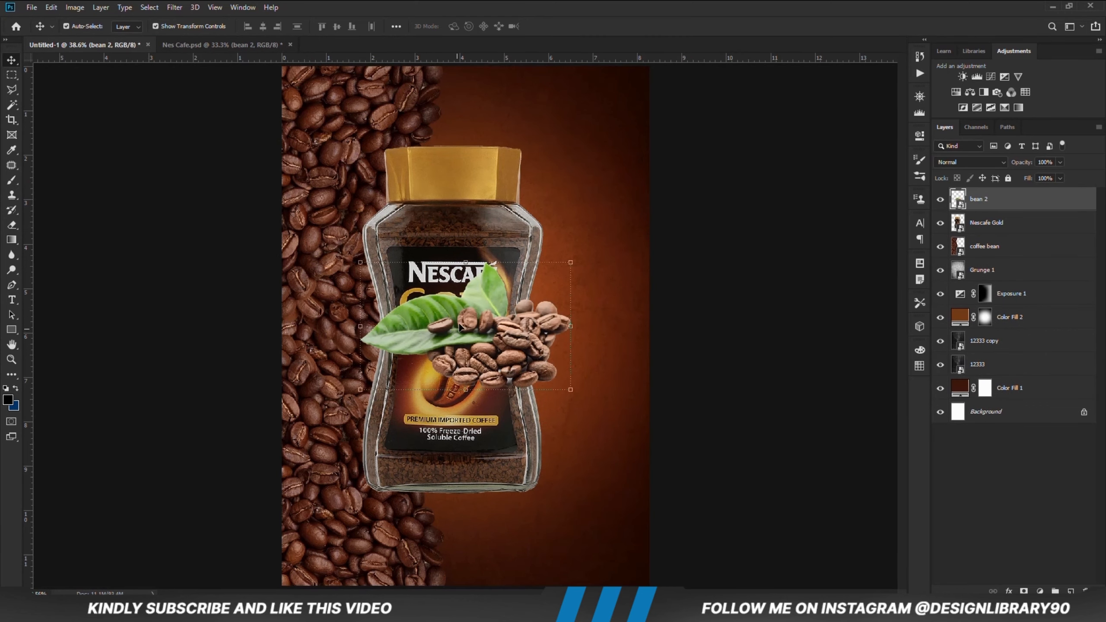
{"action": "left_click_drag", "start_coordinate": [457, 321], "coordinate": [495, 361]}
{"action": "right_click", "coordinate": [1005, 206]}
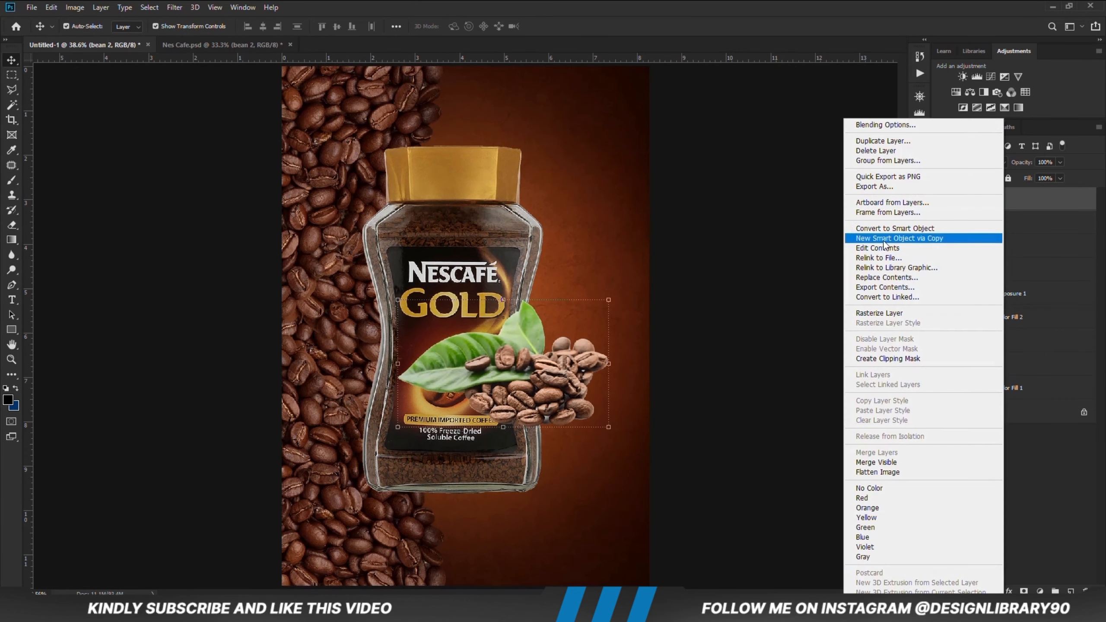
{"action": "left_click", "coordinate": [865, 237]}
- Scale the bean 2 layer down to about 78% and place it in the poster's lower-right corner
{"action": "key", "text": "ctrl+t"}
{"action": "left_click_drag", "start_coordinate": [596, 313], "coordinate": [563, 327]}
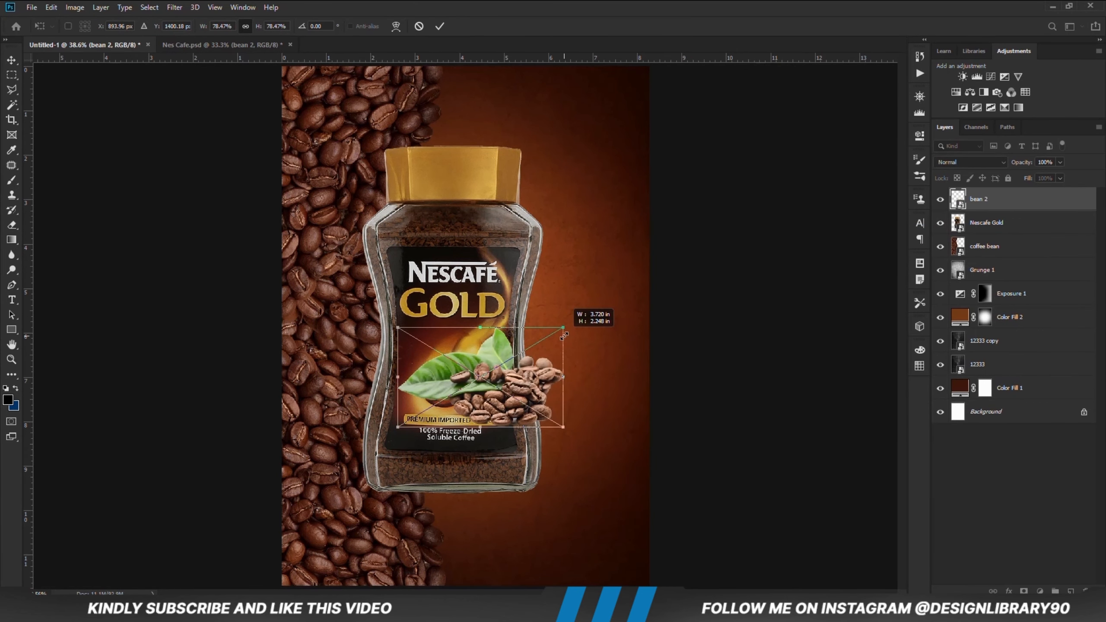
{"action": "left_click_drag", "start_coordinate": [475, 391], "coordinate": [600, 579]}
{"action": "key", "text": "Return"}
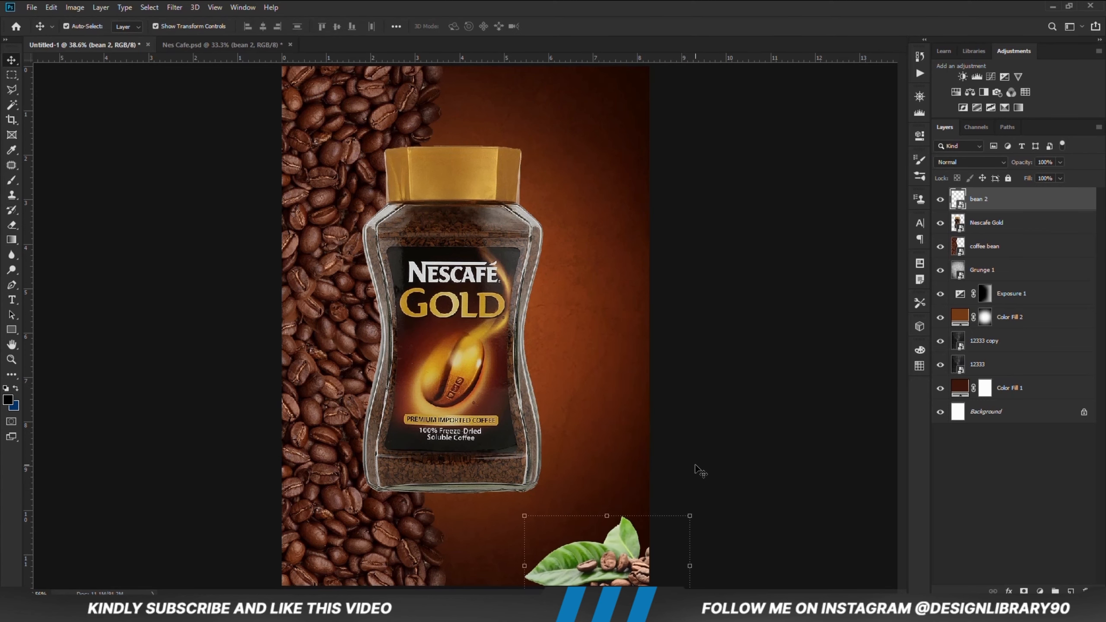
{"action": "left_click", "coordinate": [704, 445]}
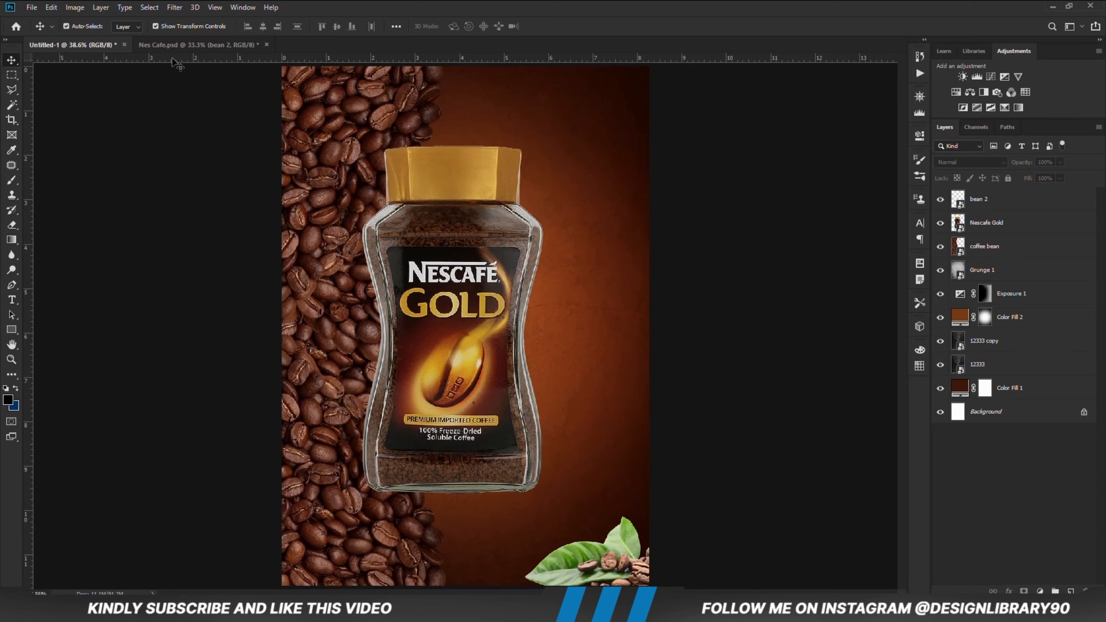
- In Nes Cafe.psd, hide the bean 2 layer and bring the vine layer into the Untitled-1 poster
{"action": "left_click", "coordinate": [178, 45]}
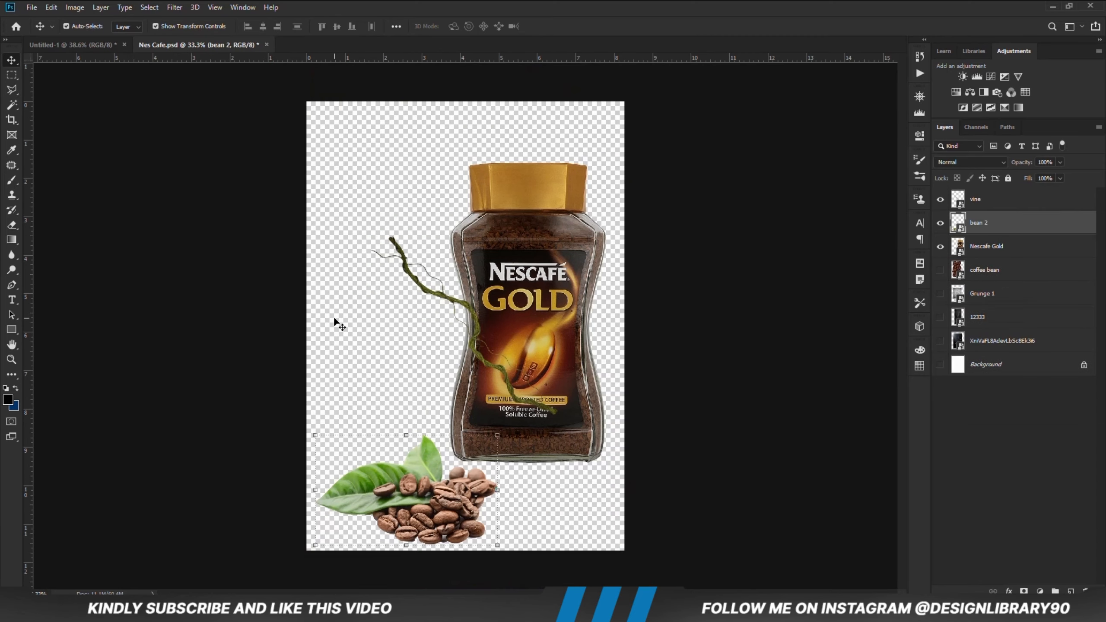
{"action": "left_click", "coordinate": [940, 223]}
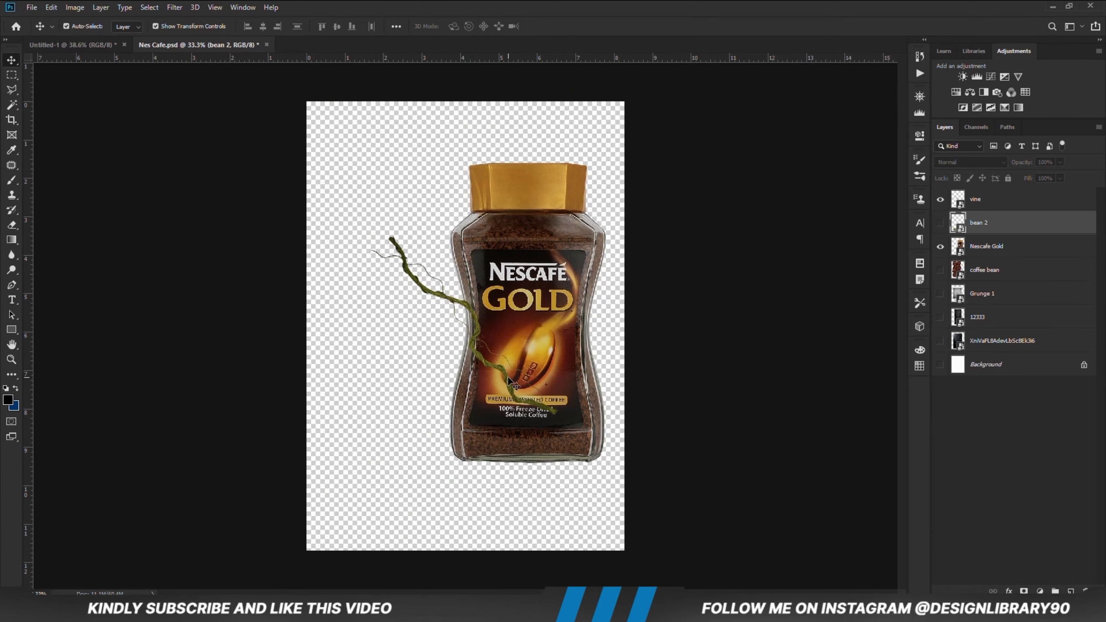
{"action": "left_click_drag", "start_coordinate": [508, 379], "coordinate": [477, 386]}
{"action": "left_click_drag", "start_coordinate": [91, 88], "coordinate": [408, 237]}
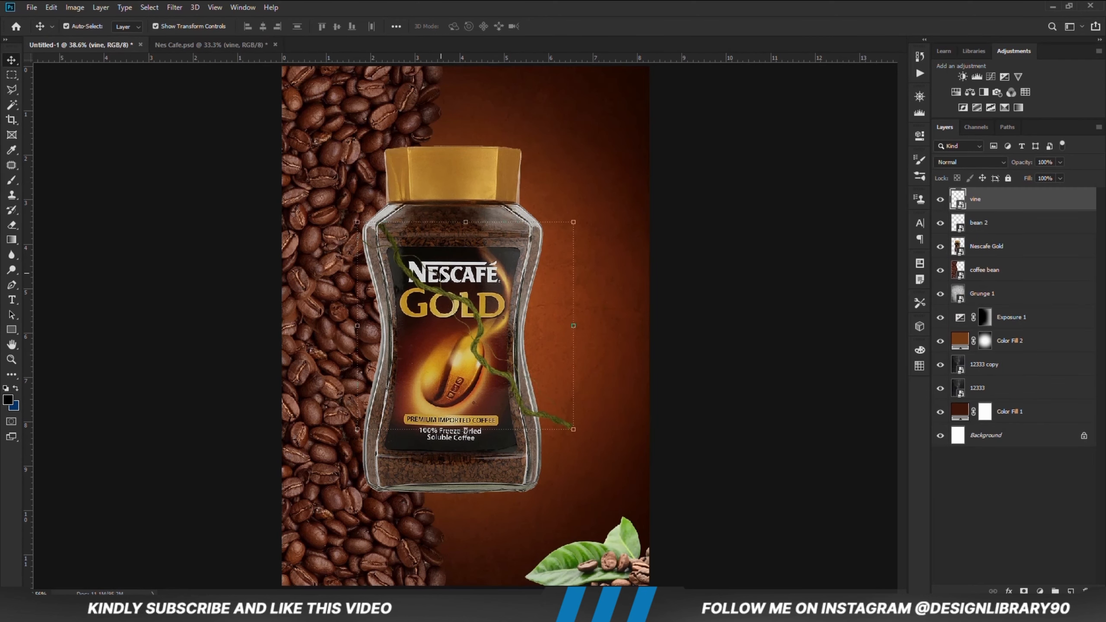
- Convert the vine layer to a smart object and move it to the poster's upper-right corner
{"action": "right_click", "coordinate": [1001, 205]}
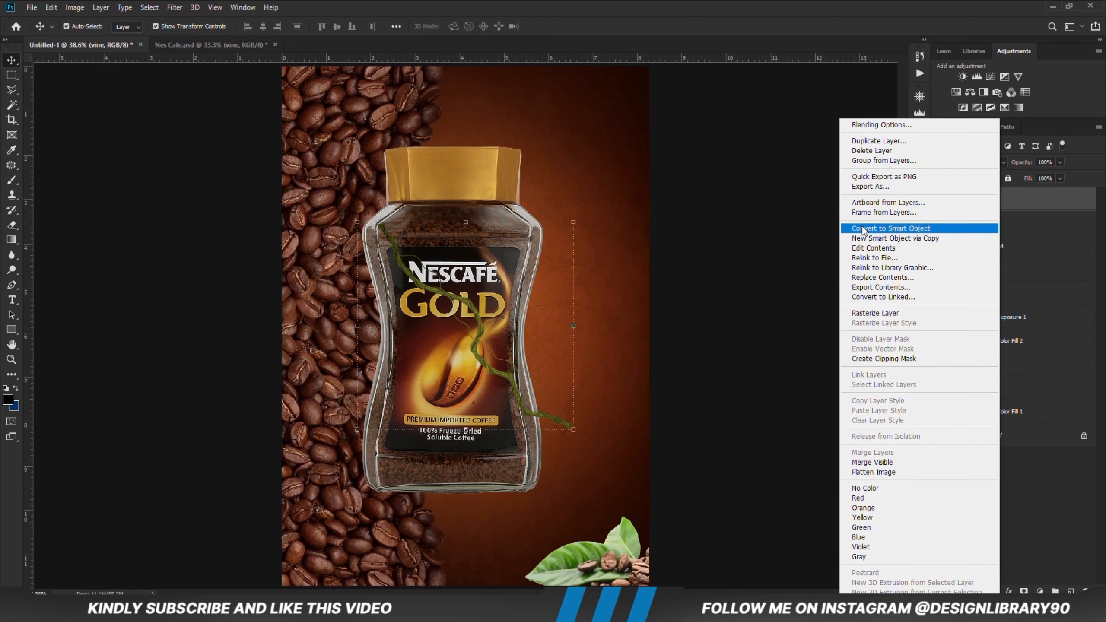
{"action": "left_click", "coordinate": [862, 227]}
{"action": "key", "text": "ctrl+t"}
{"action": "left_click_drag", "start_coordinate": [455, 326], "coordinate": [593, 134]}
{"action": "key", "text": "Return"}
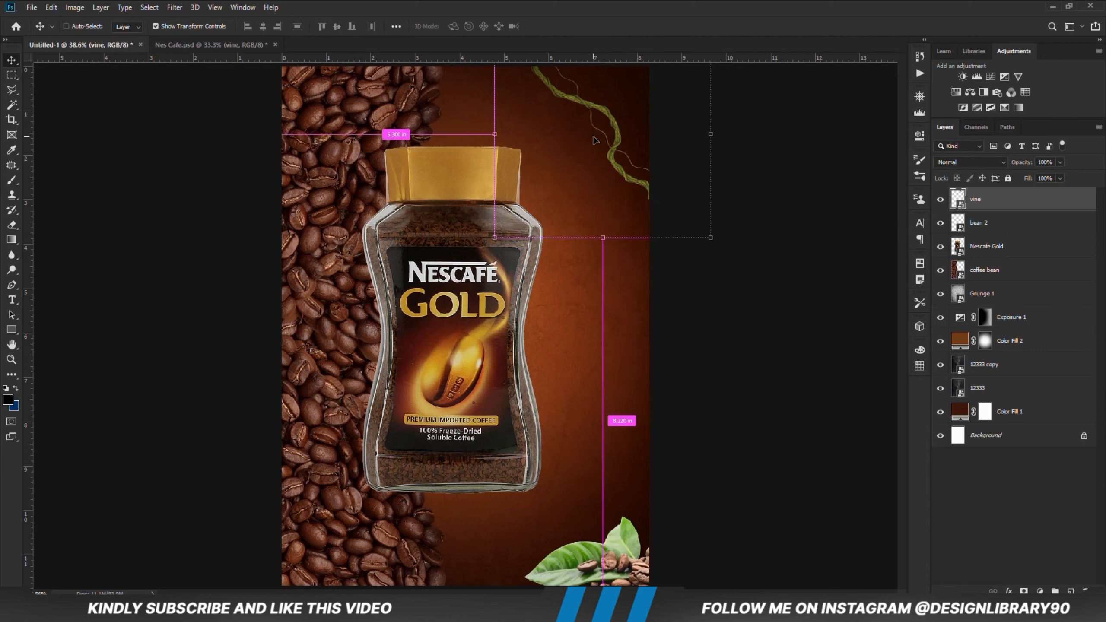
- Duplicate the vine layer and rotate and position the copy along the poster's lower-right edge above the leaves
{"action": "key", "text": "ctrl+j"}
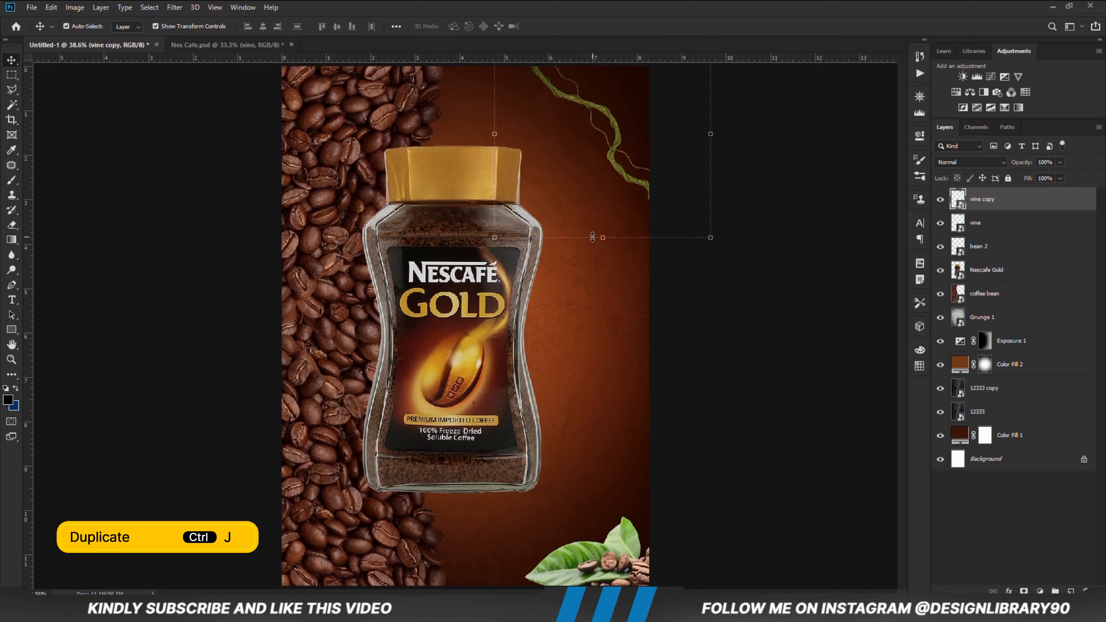
{"action": "key", "text": "ctrl+t"}
{"action": "left_click_drag", "start_coordinate": [612, 178], "coordinate": [622, 431]}
{"action": "left_click_drag", "start_coordinate": [730, 301], "coordinate": [618, 223]}
{"action": "left_click_drag", "start_coordinate": [584, 364], "coordinate": [636, 446]}
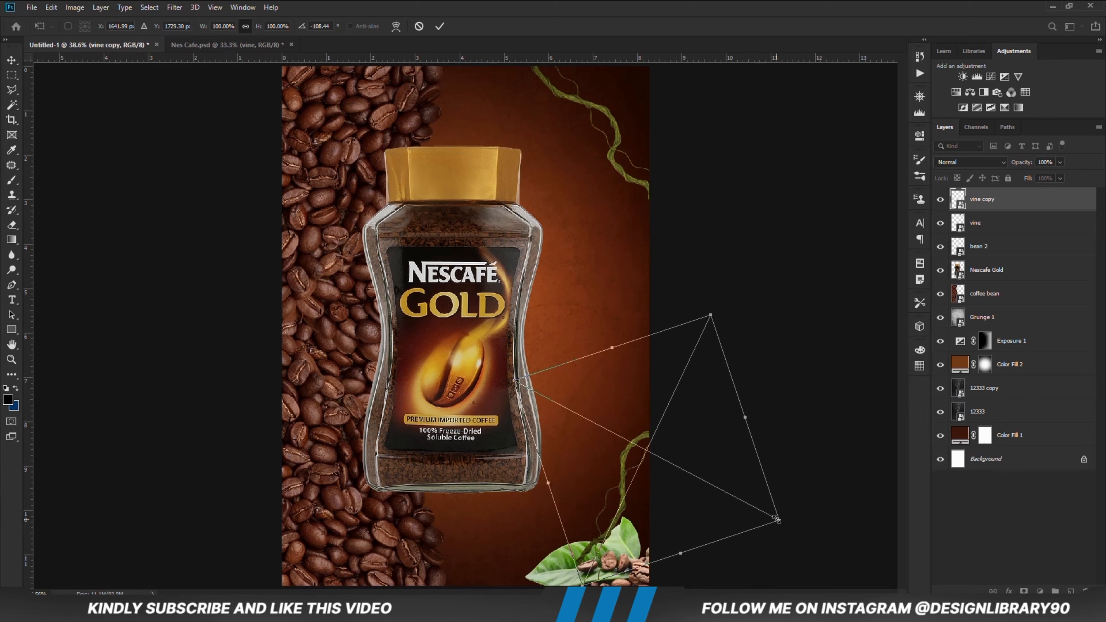
{"action": "left_click_drag", "start_coordinate": [634, 494], "coordinate": [640, 484]}
{"action": "key", "text": "Return"}
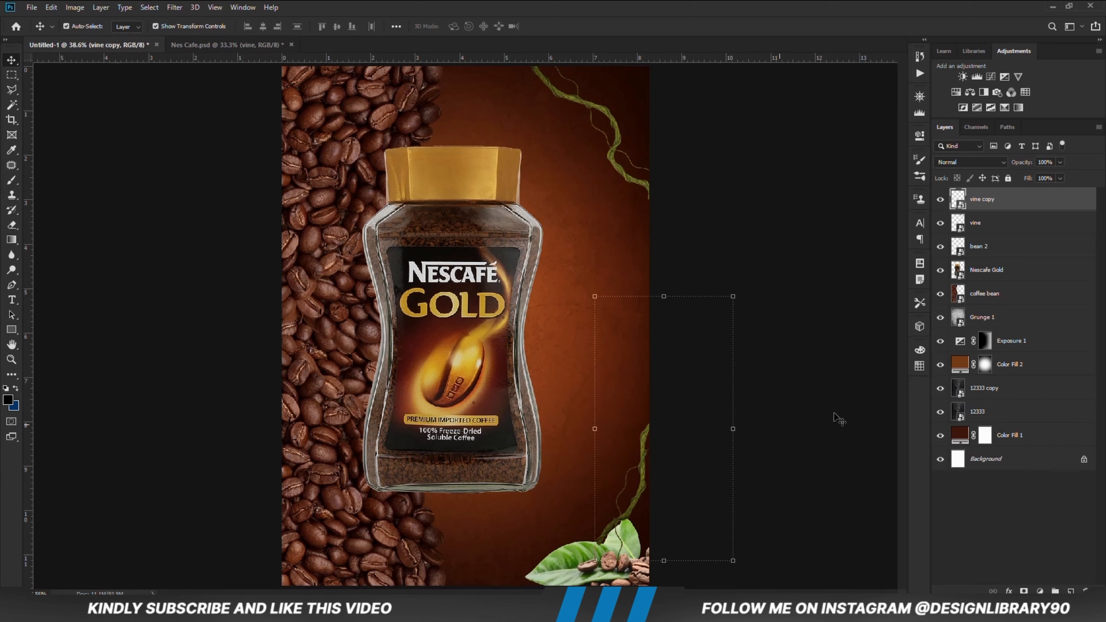
- Move the vine copy layer beneath the Nescafe Gold layer and add a layer mask to it
{"action": "left_click_drag", "start_coordinate": [989, 197], "coordinate": [983, 283]}
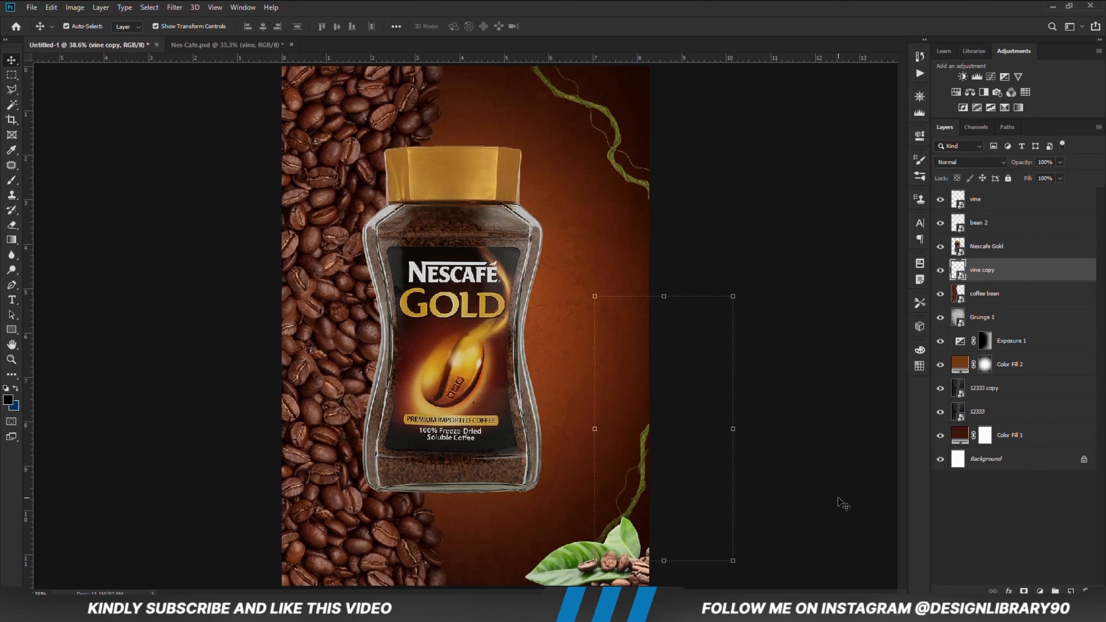
{"action": "left_click", "coordinate": [1023, 591]}
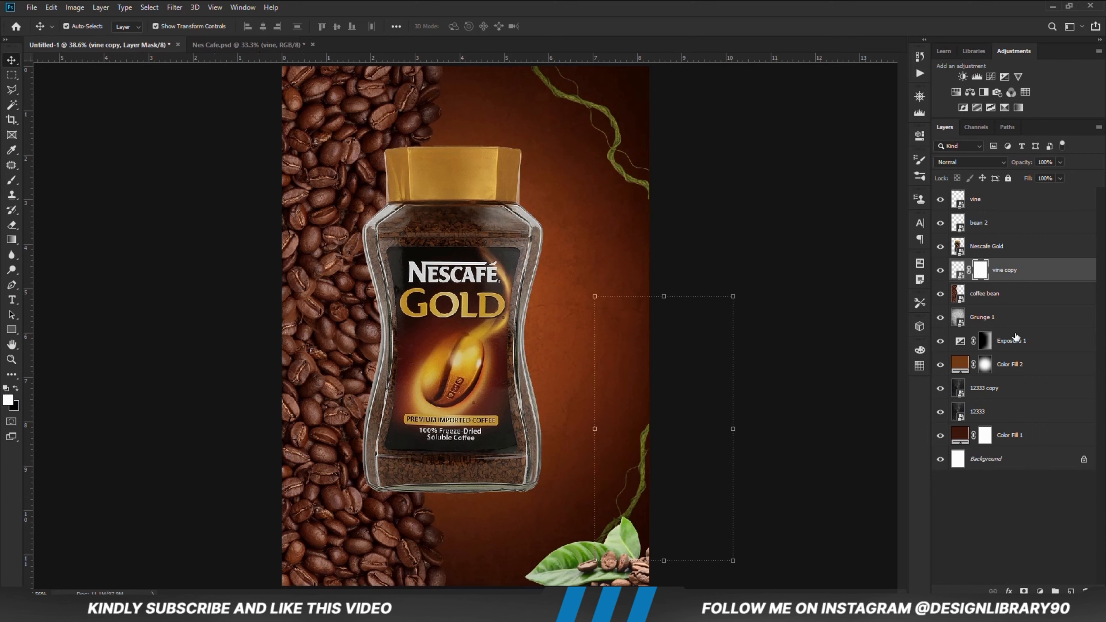
- Set up the Brush tool for the vine copy mask with 100% opacity, increased hardness and black as the foreground colour
{"action": "right_click", "coordinate": [11, 180]}
{"action": "left_click", "coordinate": [82, 182]}
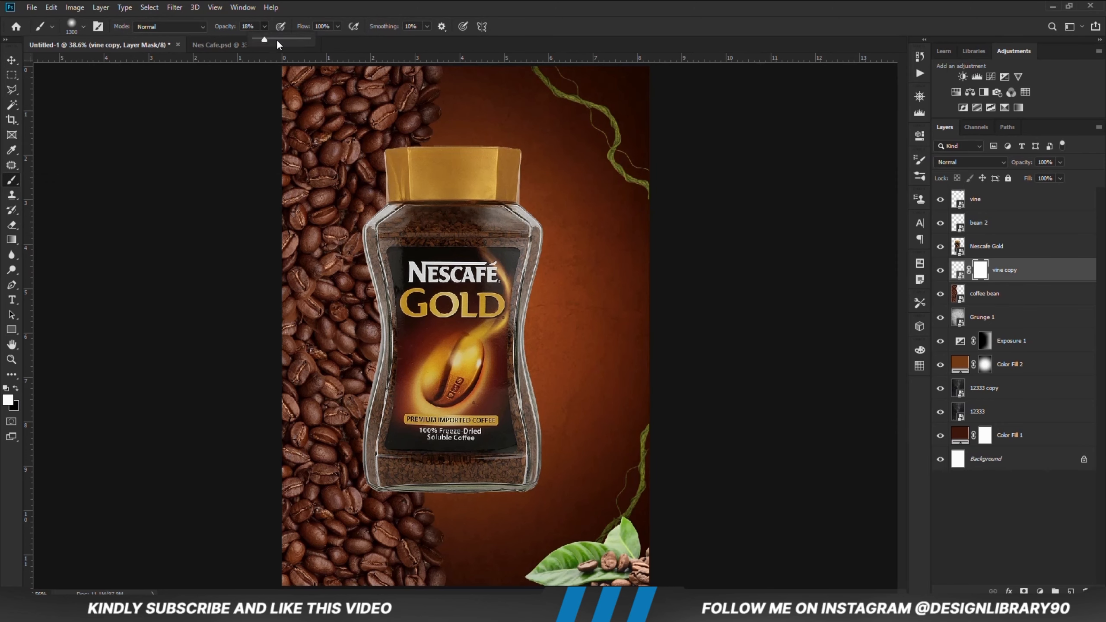
{"action": "right_click", "coordinate": [448, 264]}
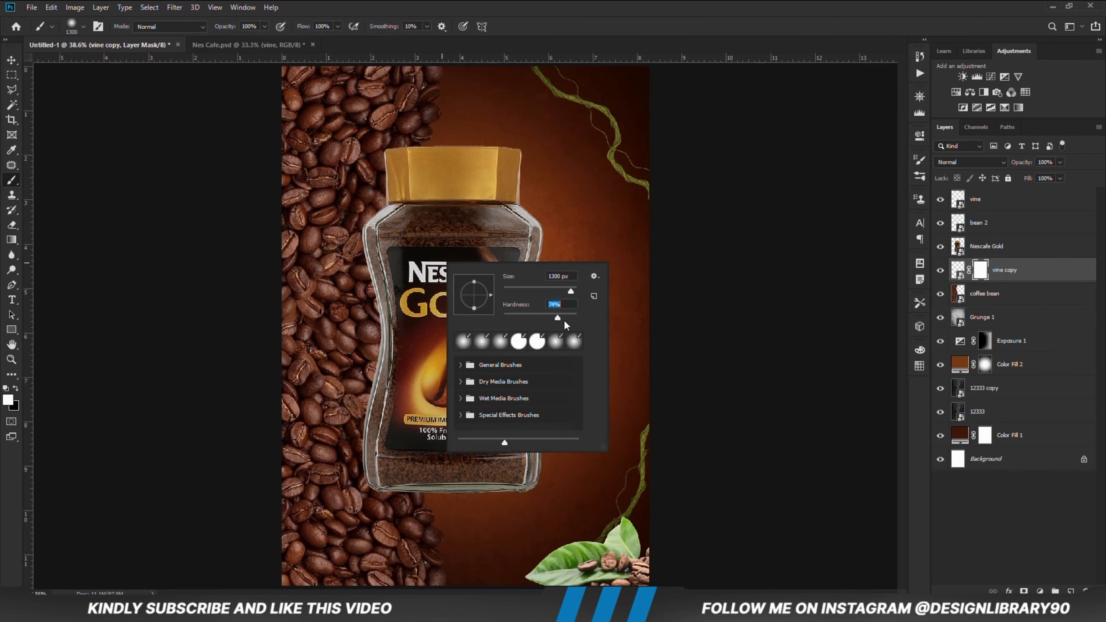
{"action": "key", "text": "Return"}
{"action": "key", "text": "x"}
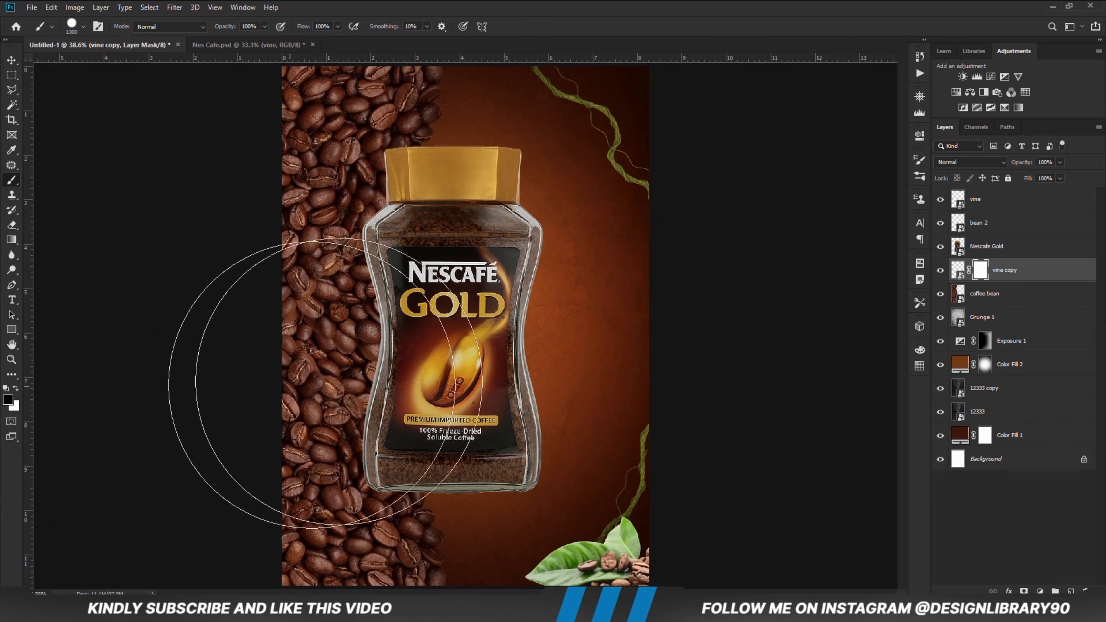
- Reduce the brush size to 70 px for retouching the vine copy mask, and return to the Move tool
{"action": "key", "text": "bracketleft"}
{"action": "key", "text": "bracketleft"}
{"action": "key", "text": "bracketleft"}
{"action": "key", "text": "bracketleft"}
{"action": "key", "text": "bracketleft"}
{"action": "key", "text": "bracketleft"}
{"action": "key", "text": "bracketleft"}
{"action": "key", "text": "bracketleft"}
{"action": "key", "text": "bracketleft"}
{"action": "key", "text": "bracketleft"}
{"action": "key", "text": "bracketleft"}
{"action": "key", "text": "bracketleft"}
{"action": "key", "text": "bracketleft"}
{"action": "key", "text": "bracketleft"}
{"action": "key", "text": "bracketleft"}
{"action": "key", "text": "bracketleft"}
{"action": "key", "text": "bracketleft"}
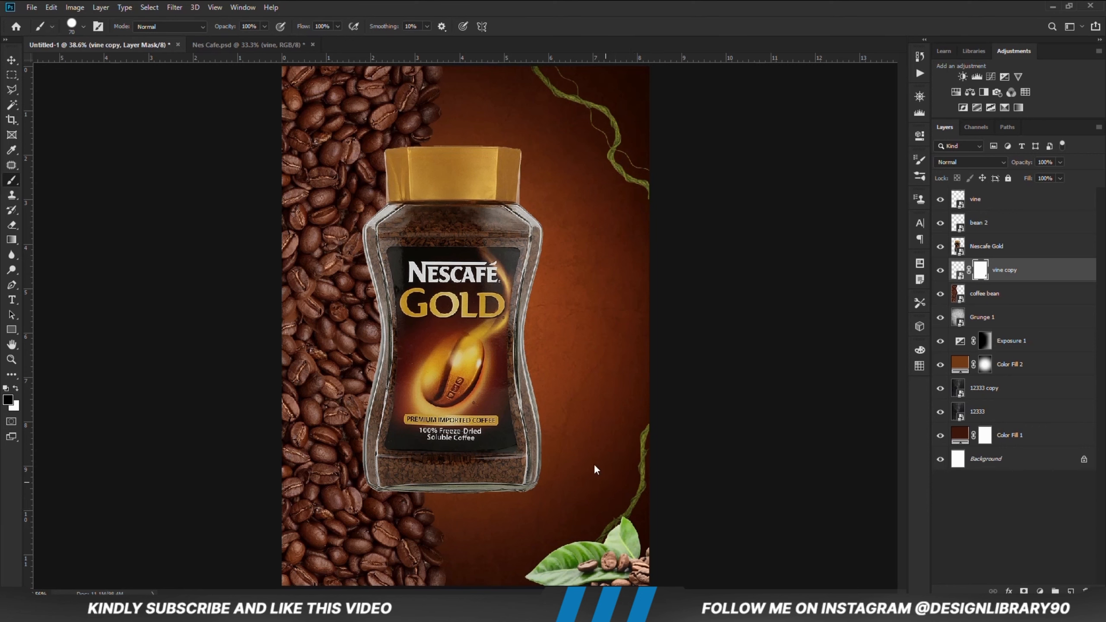
{"action": "key", "text": "v"}
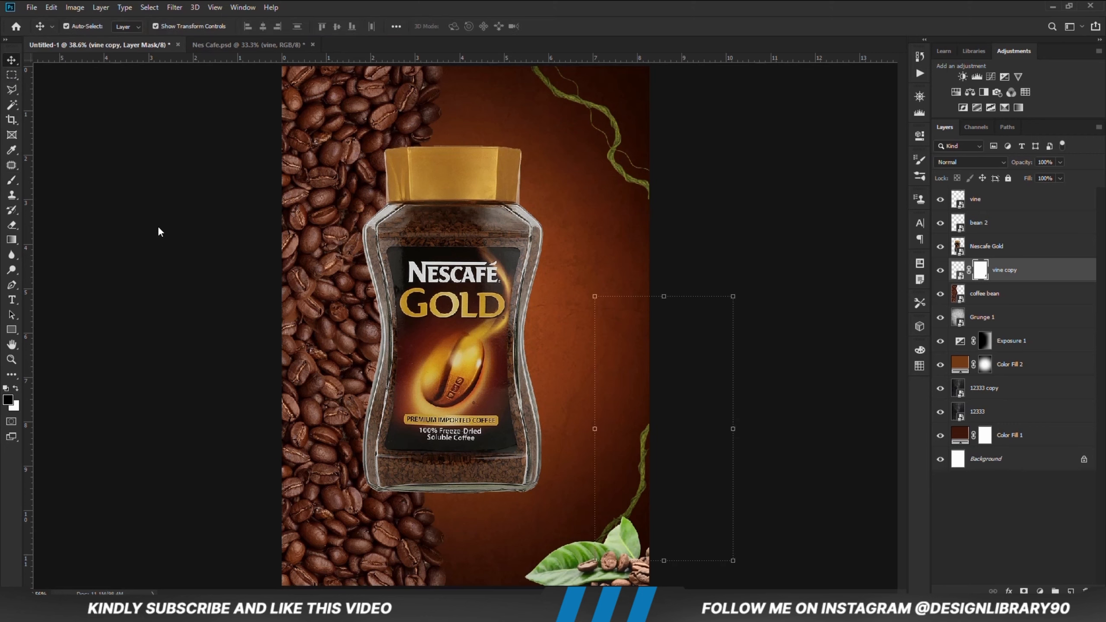
- Add a Curves adjustment layer above all layers, pull the shadows down to darken the poster, and compare with its effect off
{"action": "left_click", "coordinate": [205, 267]}
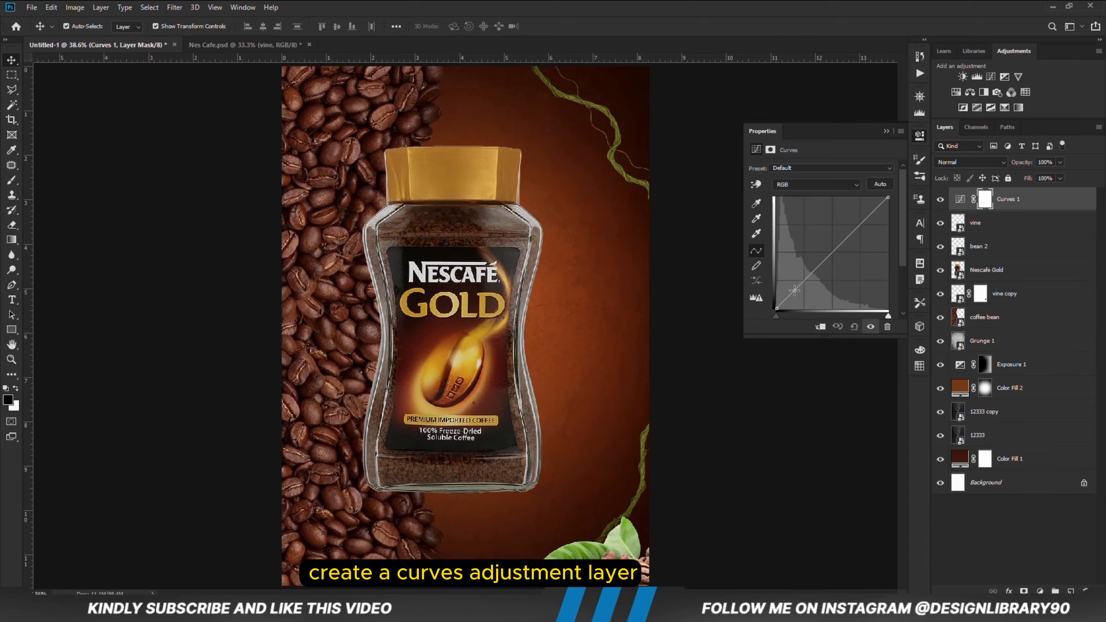
{"action": "left_click_drag", "start_coordinate": [800, 284], "coordinate": [801, 290]}
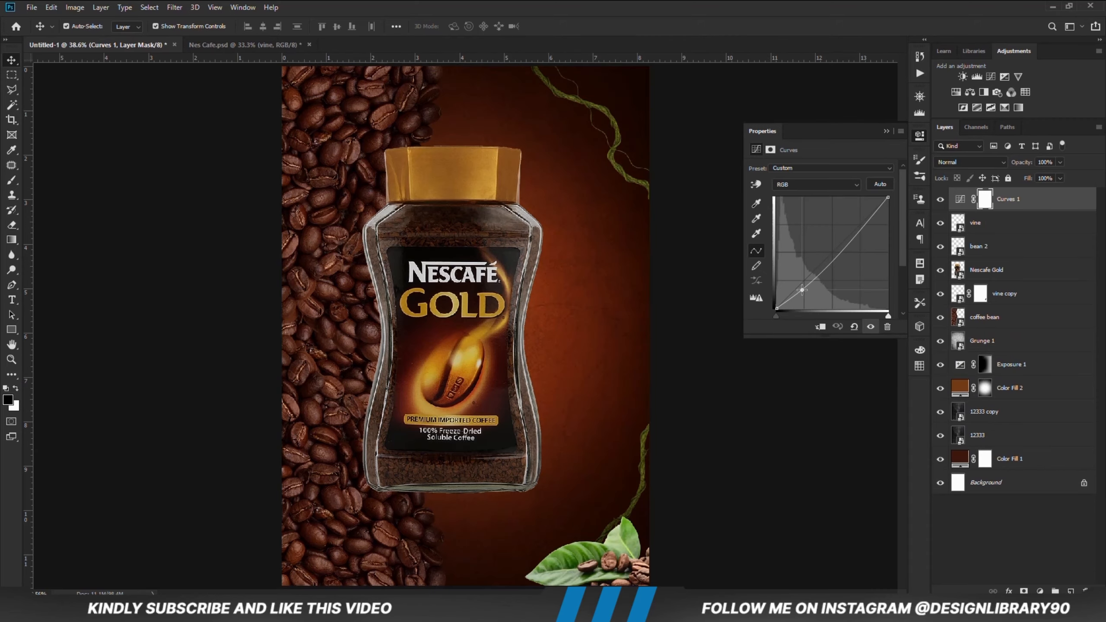
{"action": "left_click", "coordinate": [848, 243]}
{"action": "left_click", "coordinate": [870, 328]}
{"action": "left_click", "coordinate": [870, 327]}
{"action": "left_click", "coordinate": [740, 310]}
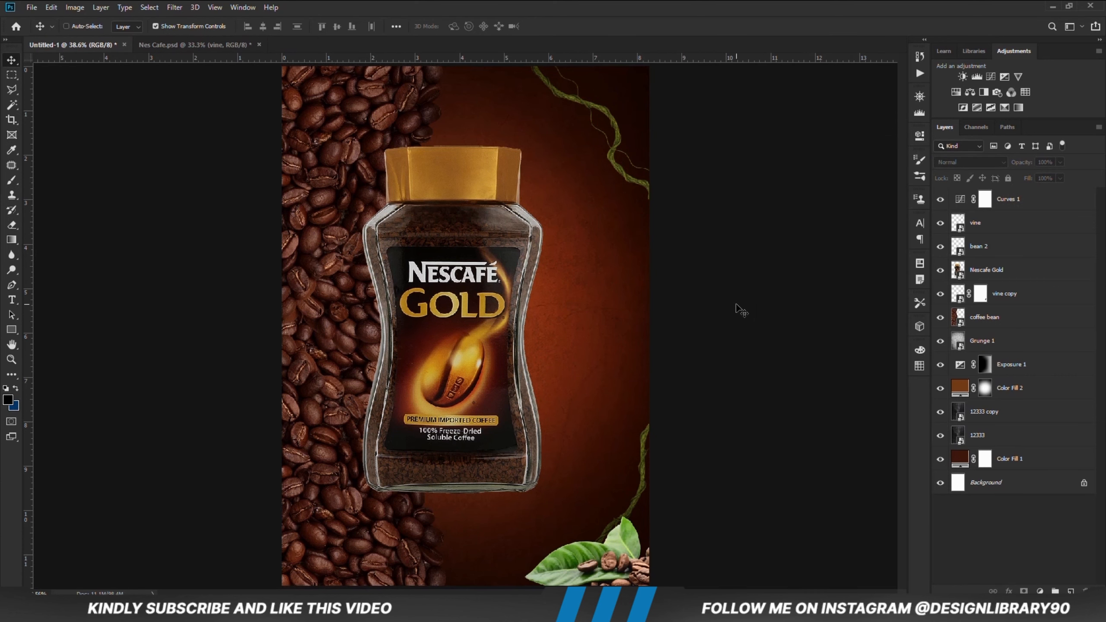
- Add a Curves adjustment layer clipped to the coffee bean layer
{"action": "key", "text": "ctrl+minus"}
{"action": "key", "text": "ctrl+minus"}
{"action": "key", "text": "ctrl+plus"}
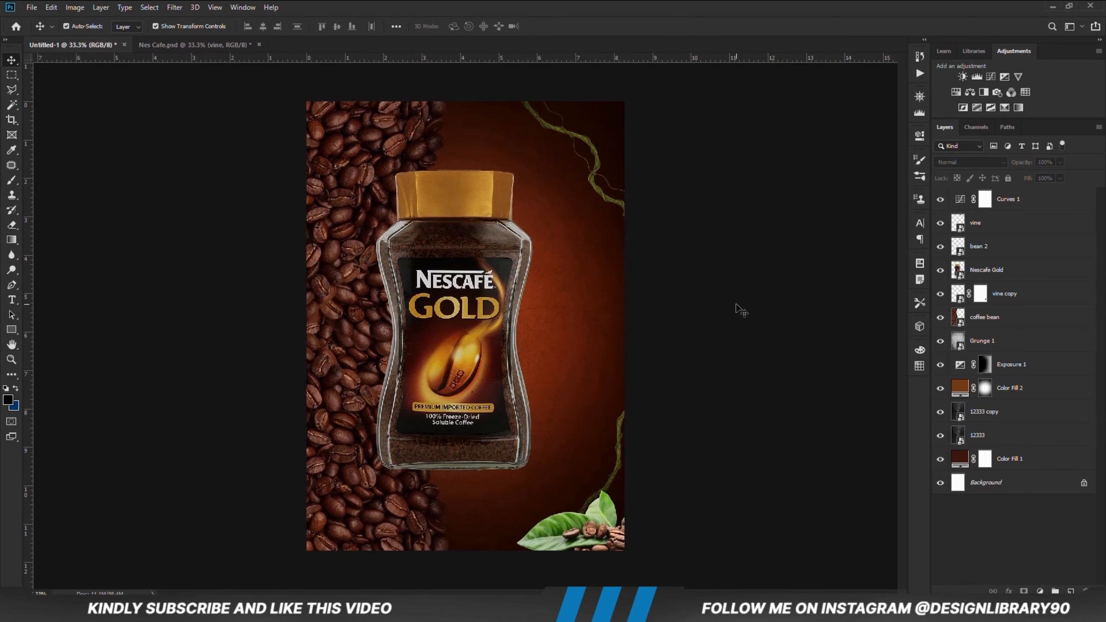
{"action": "left_click", "coordinate": [400, 376], "text": "ctrl"}
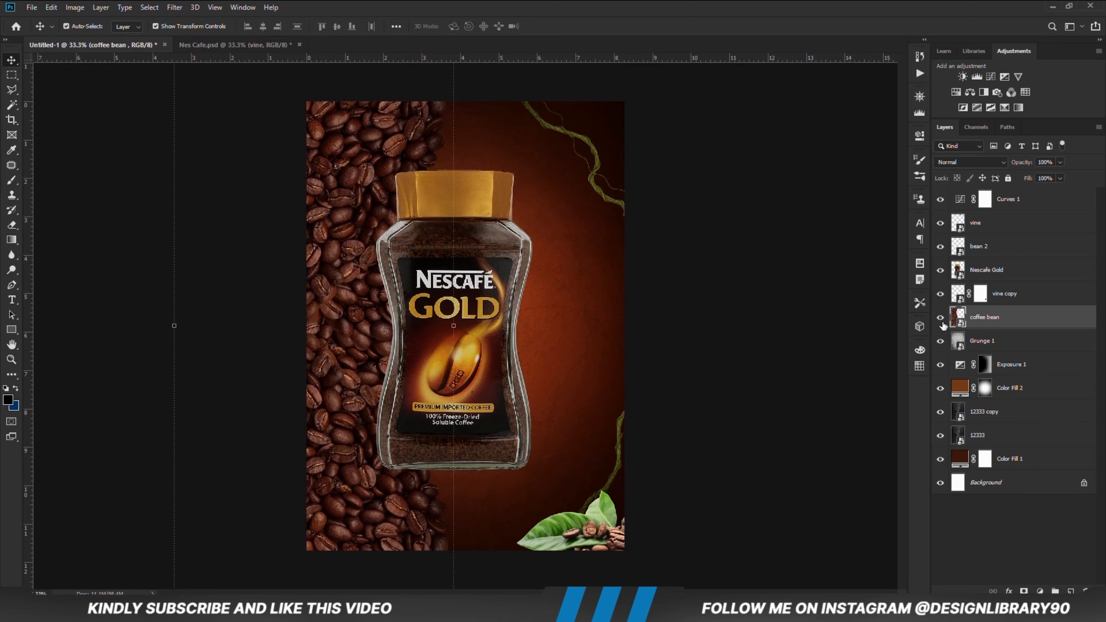
{"action": "left_click", "coordinate": [940, 322]}
{"action": "left_click", "coordinate": [940, 322]}
{"action": "left_click", "coordinate": [1039, 591]}
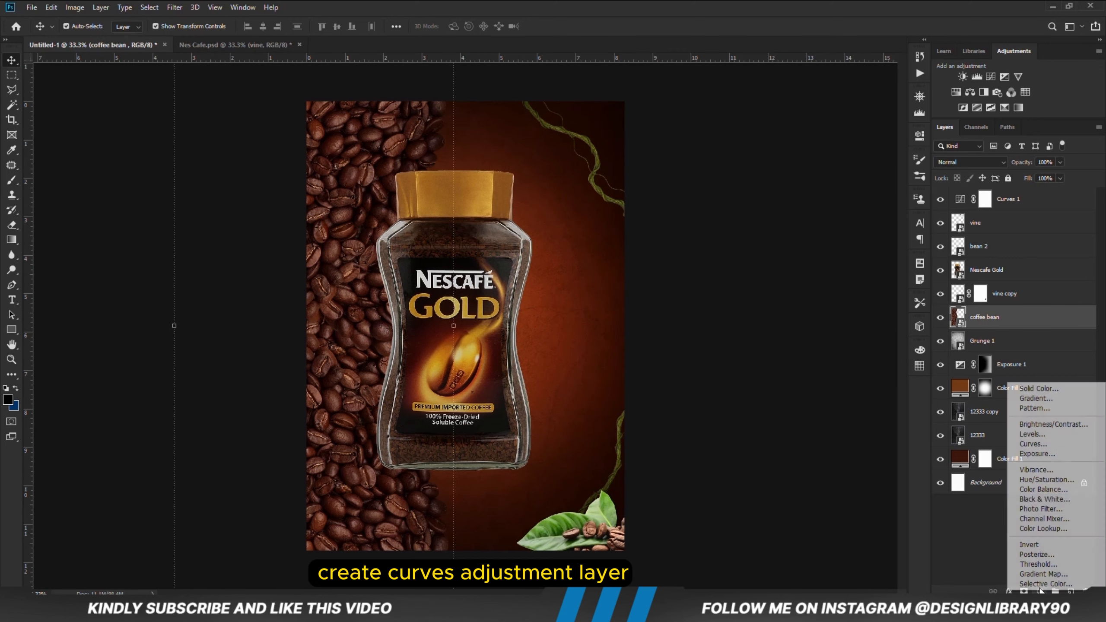
{"action": "left_click", "coordinate": [1031, 444]}
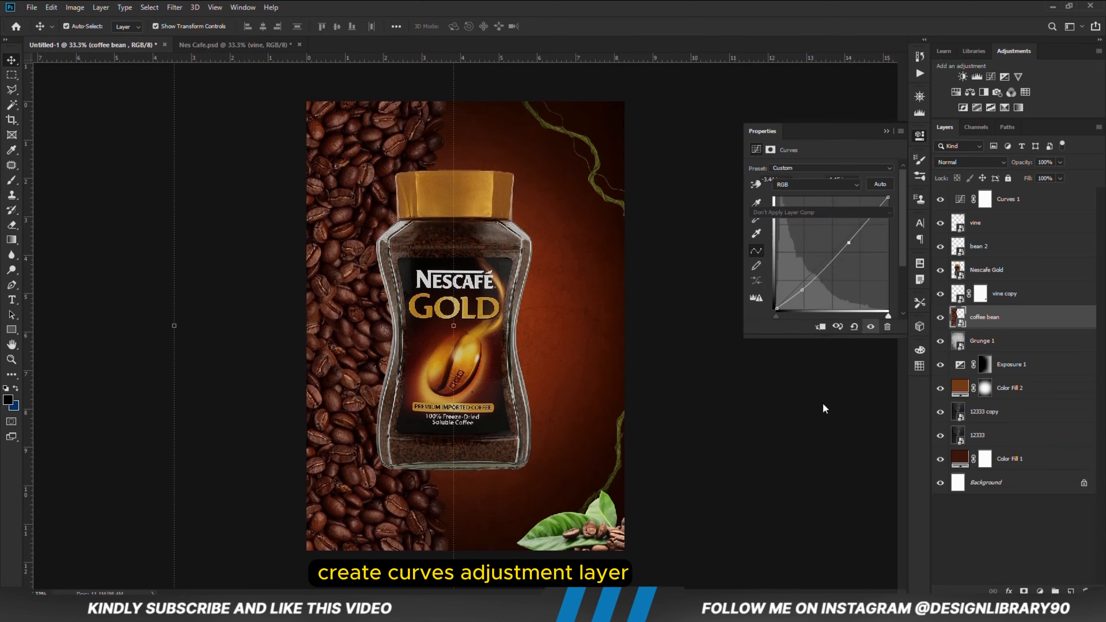
{"action": "left_click", "coordinate": [820, 327]}
- Pull the shadows down on the coffee beans' curve with an anchor point in the highlights, and reduce the adjustment layer's opacity to 75%
{"action": "left_click_drag", "start_coordinate": [803, 281], "coordinate": [800, 293]}
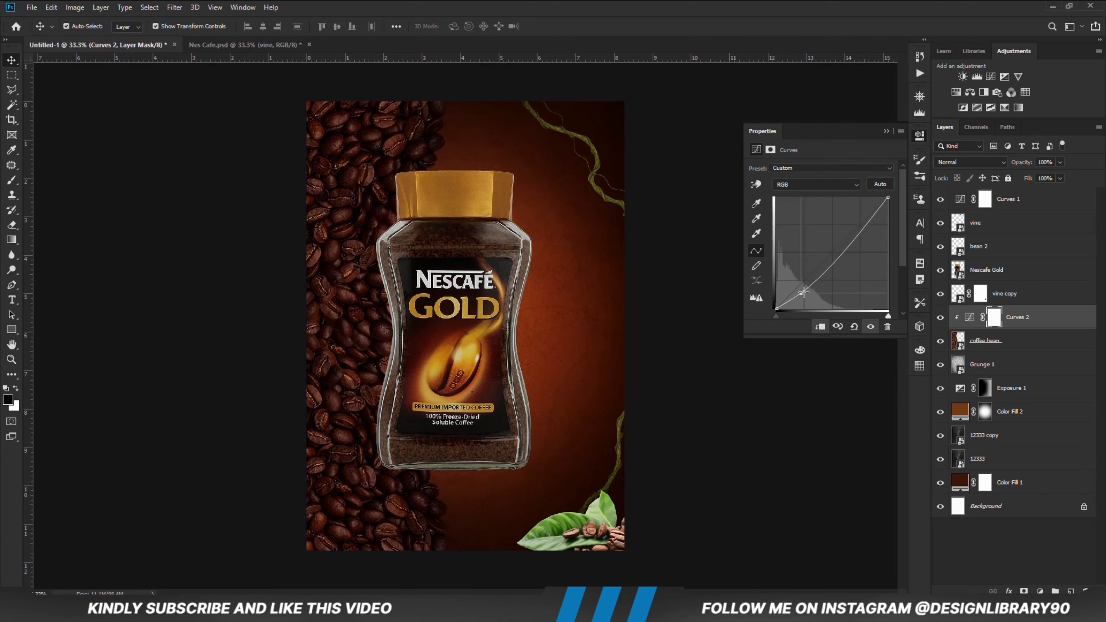
{"action": "left_click", "coordinate": [844, 245]}
{"action": "left_click_drag", "start_coordinate": [800, 294], "coordinate": [799, 292]}
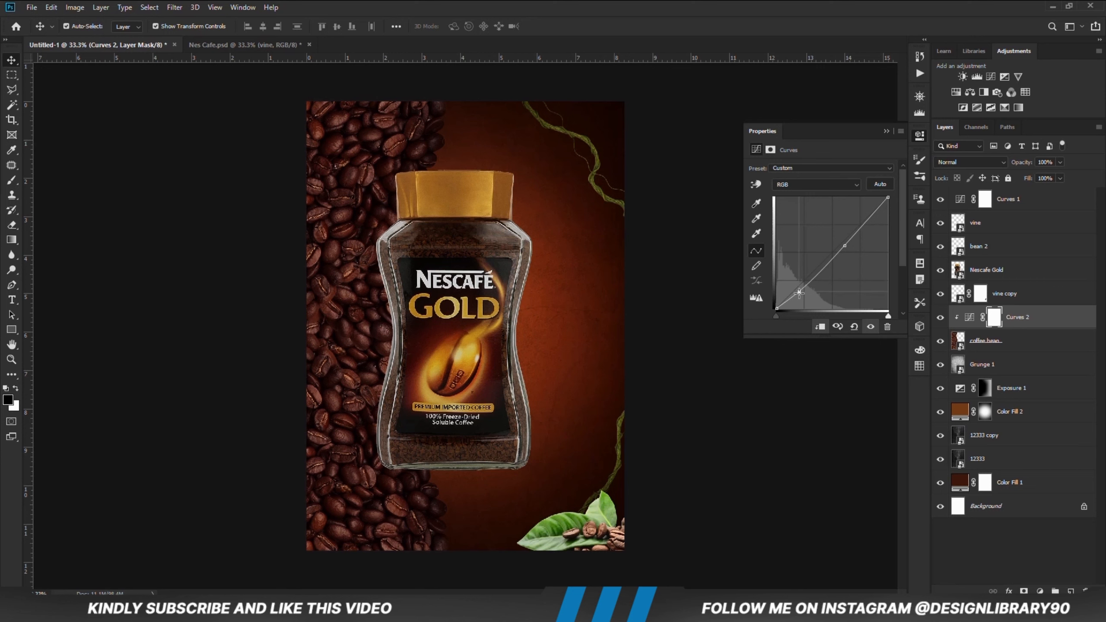
{"action": "left_click", "coordinate": [886, 131]}
{"action": "left_click", "coordinate": [940, 318]}
{"action": "left_click", "coordinate": [940, 318]}
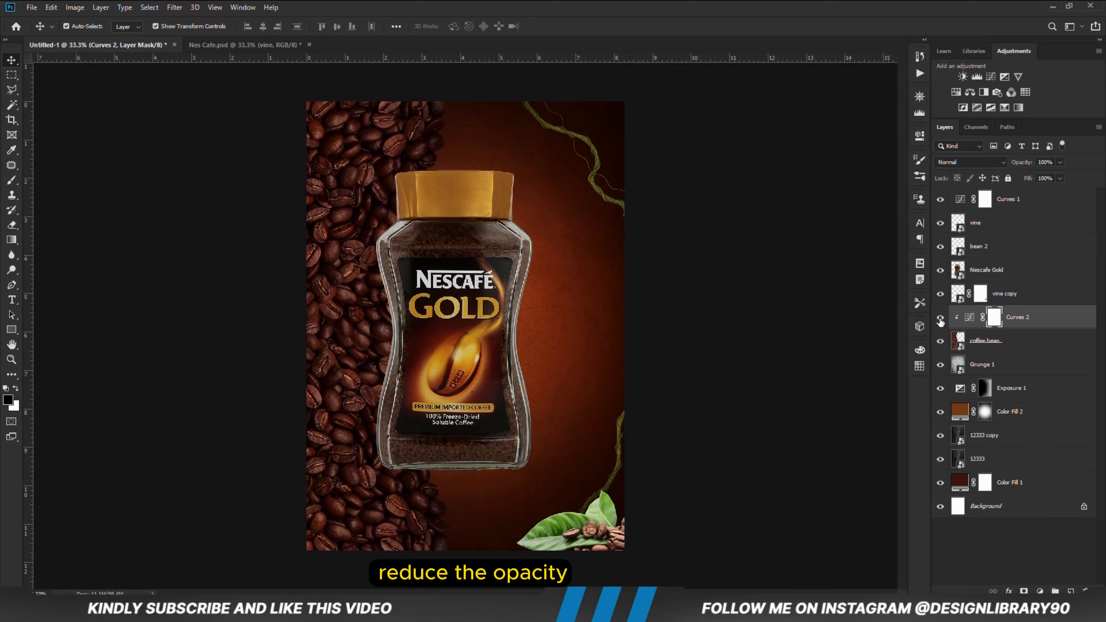
{"action": "left_click_drag", "start_coordinate": [1051, 174], "coordinate": [1047, 174]}
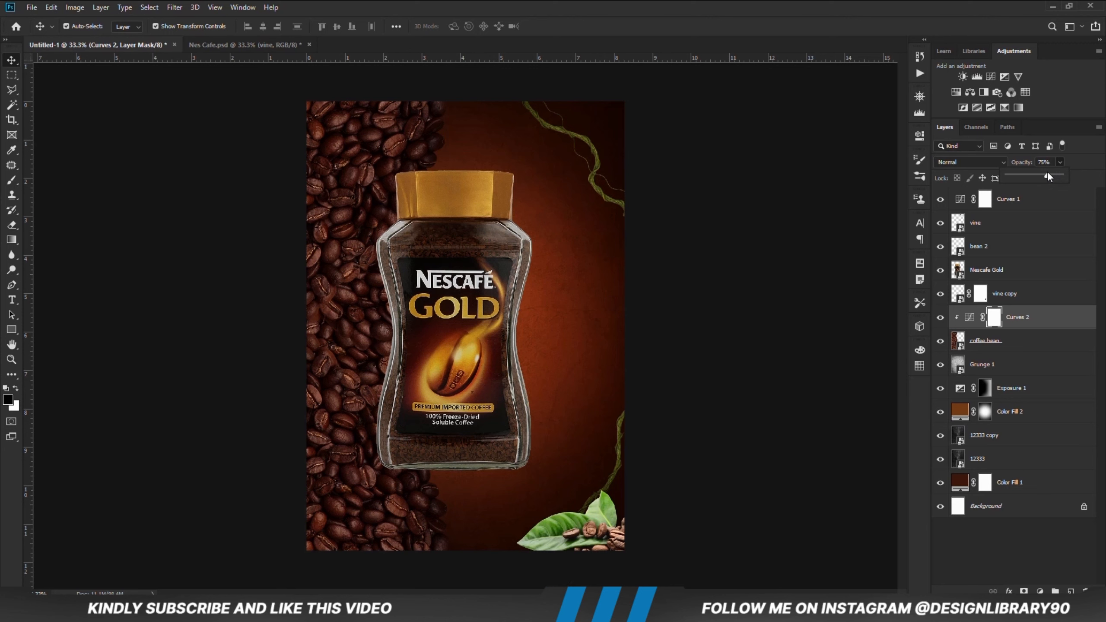
- Add a clipped Exposure adjustment layer above Curves 2, raise the exposure to about +1.83, and invert its mask to black
{"action": "left_click", "coordinate": [1039, 591]}
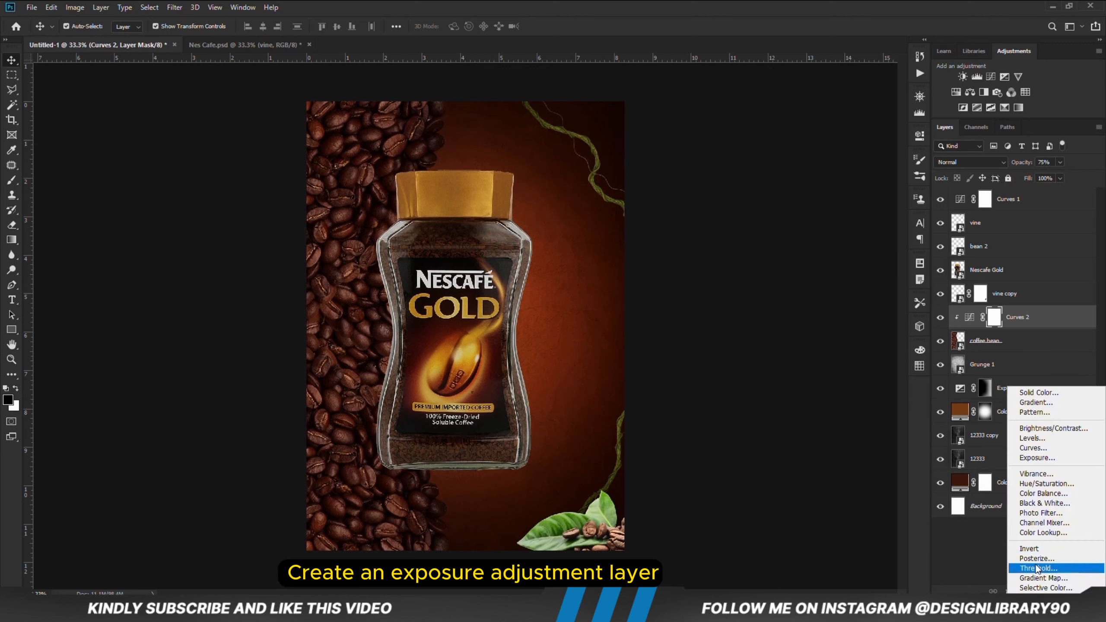
{"action": "left_click", "coordinate": [1040, 459]}
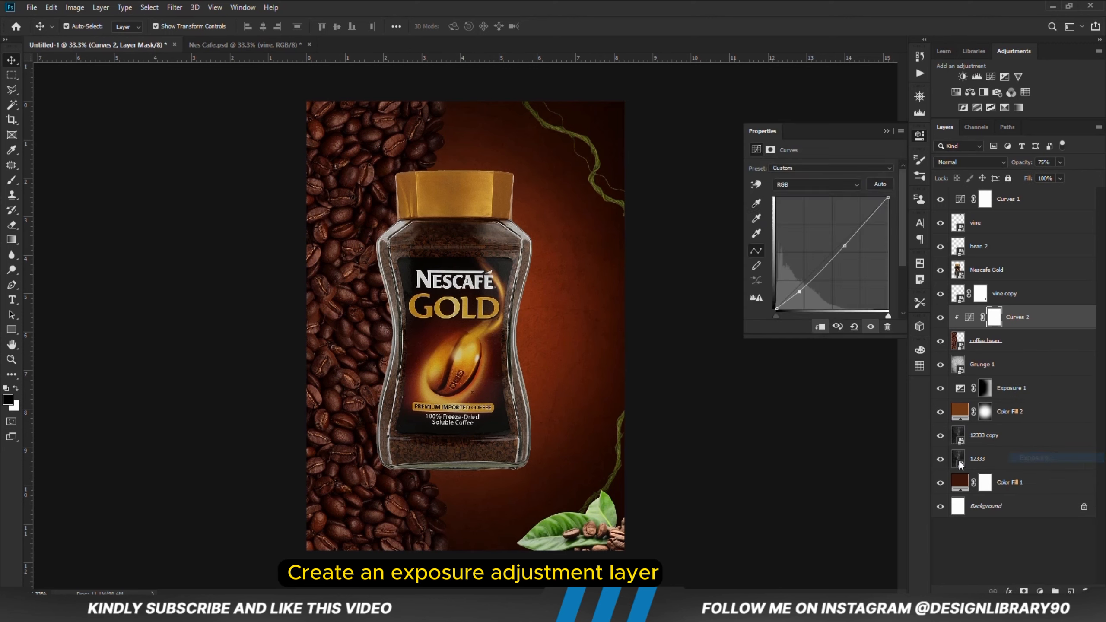
{"action": "left_click", "coordinate": [820, 327]}
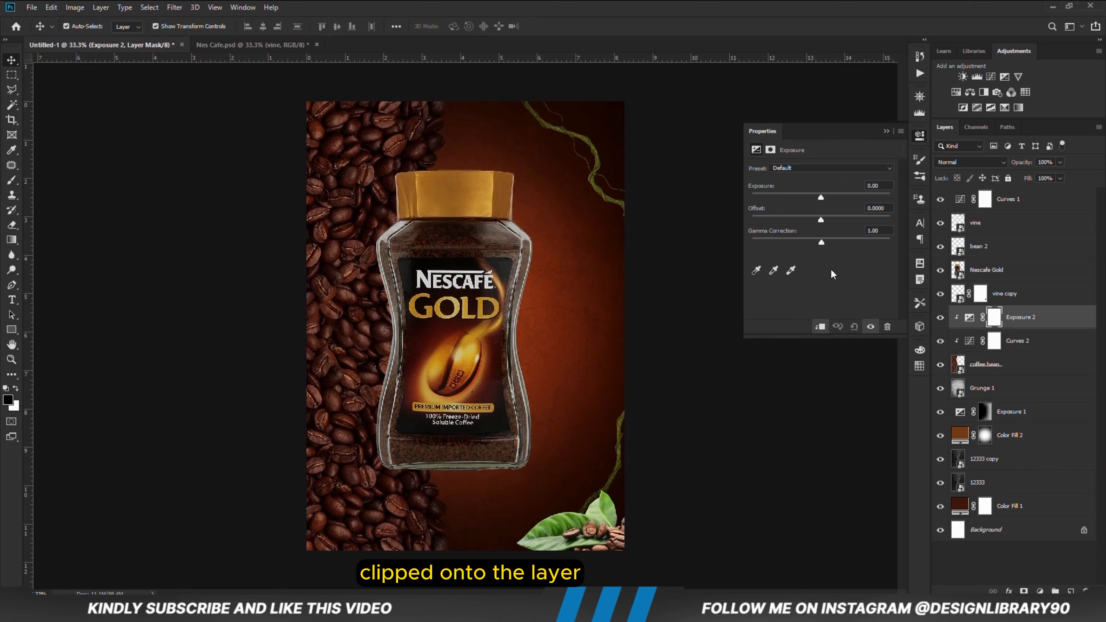
{"action": "left_click_drag", "start_coordinate": [823, 198], "coordinate": [851, 190]}
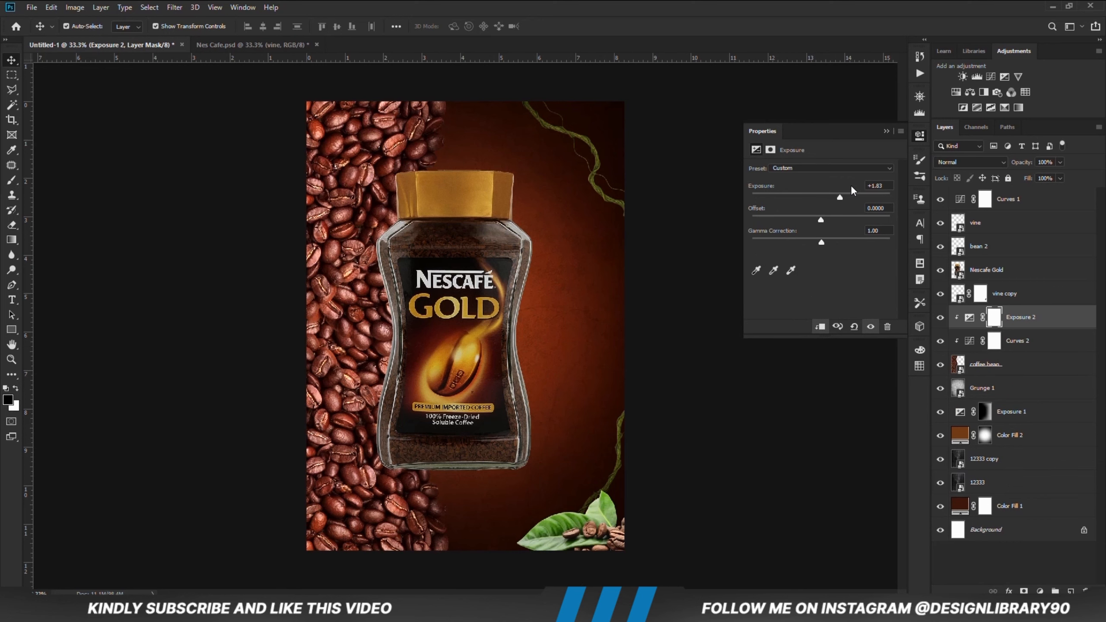
{"action": "left_click", "coordinate": [885, 131]}
{"action": "key", "text": "ctrl+i"}
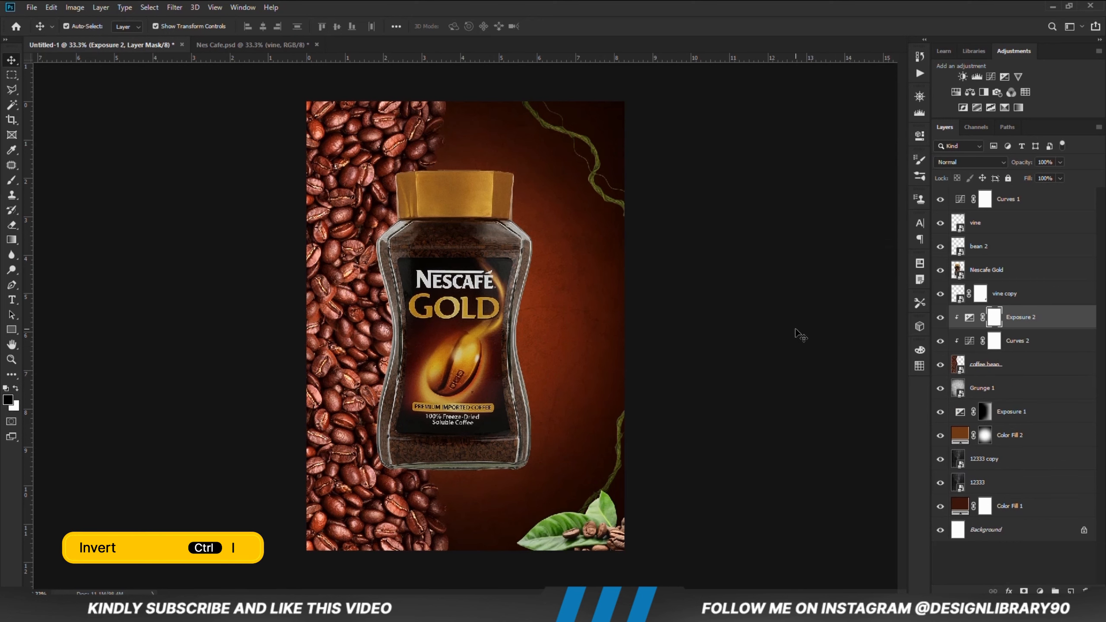
- Set up the Brush tool for the Exposure 2 mask with a size of 500 px, 10% opacity and a soft edge
{"action": "left_click", "coordinate": [12, 179]}
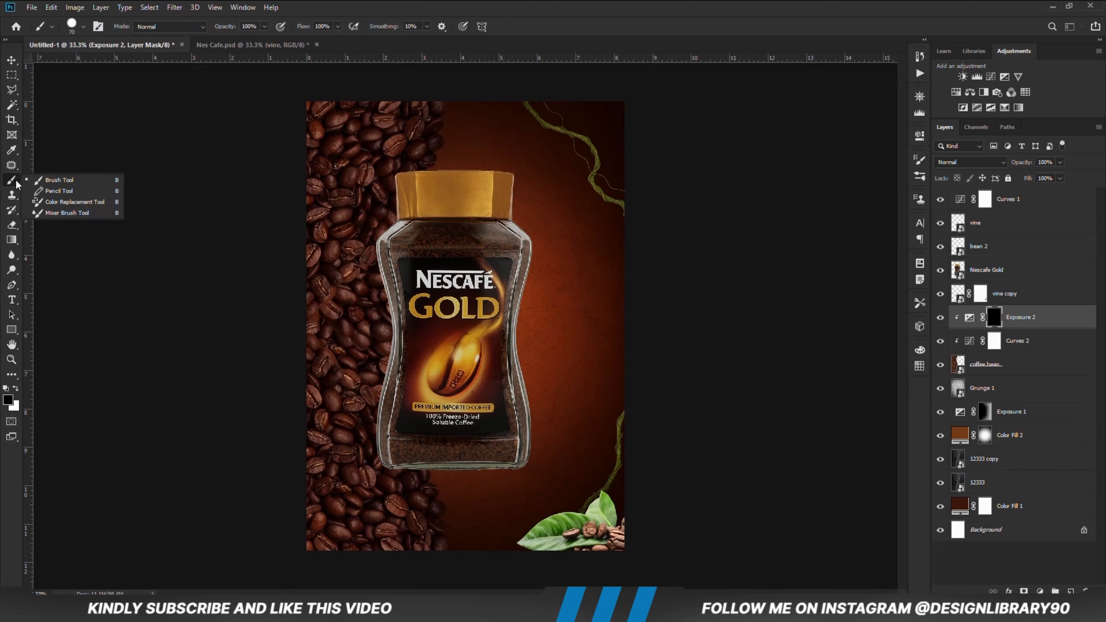
{"action": "left_click", "coordinate": [53, 185]}
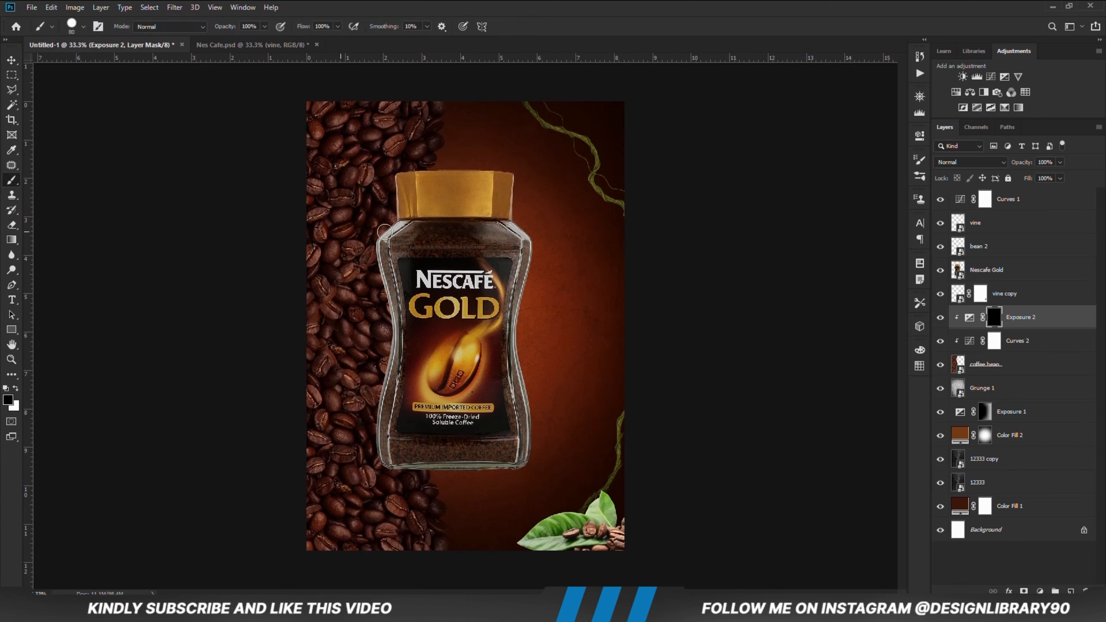
{"action": "key", "text": "bracketright"}
{"action": "key", "text": "bracketright"}
{"action": "key", "text": "bracketright"}
{"action": "key", "text": "bracketright"}
{"action": "key", "text": "bracketright"}
{"action": "key", "text": "bracketright"}
{"action": "key", "text": "bracketright"}
{"action": "key", "text": "bracketright"}
{"action": "key", "text": "bracketright"}
{"action": "key", "text": "bracketright"}
{"action": "left_click", "coordinate": [265, 26]}
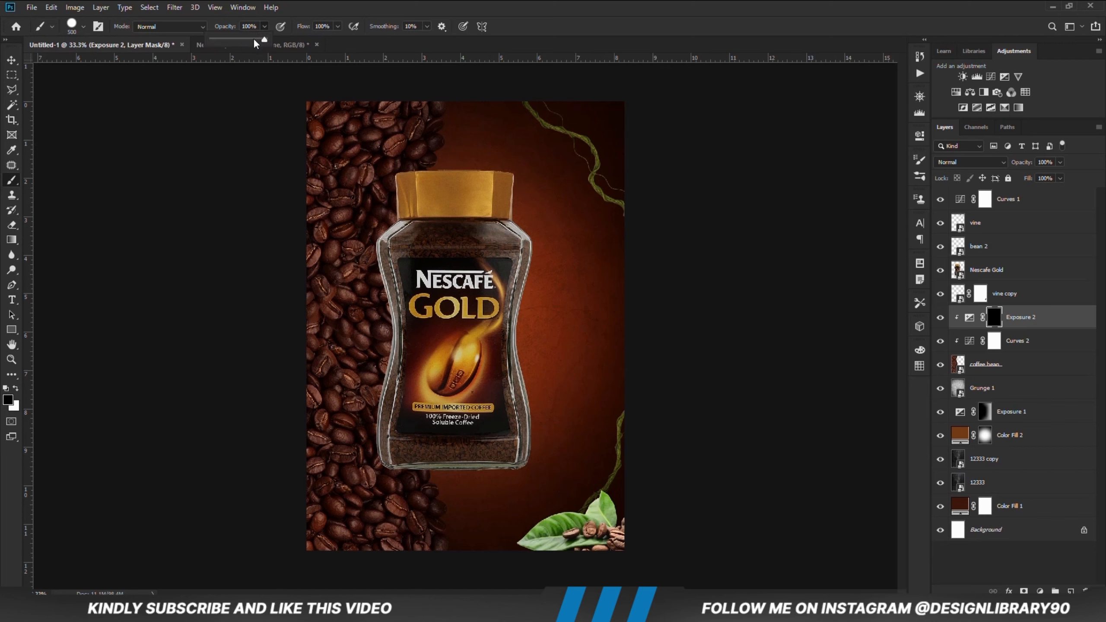
{"action": "right_click", "coordinate": [493, 131]}
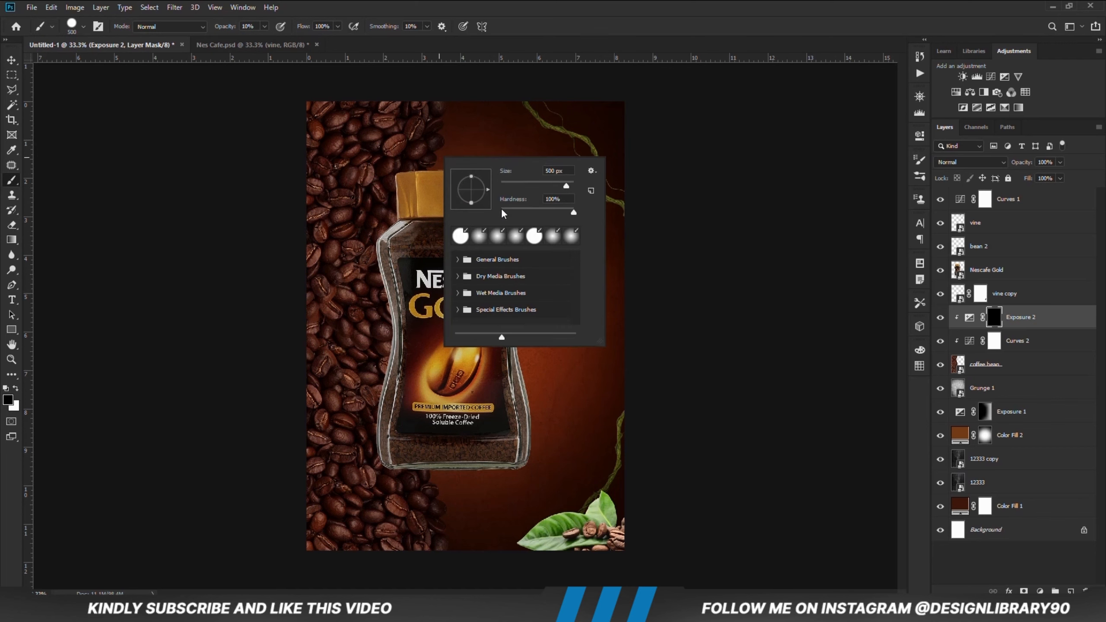
{"action": "left_click", "coordinate": [501, 212]}
{"action": "key", "text": "Return"}
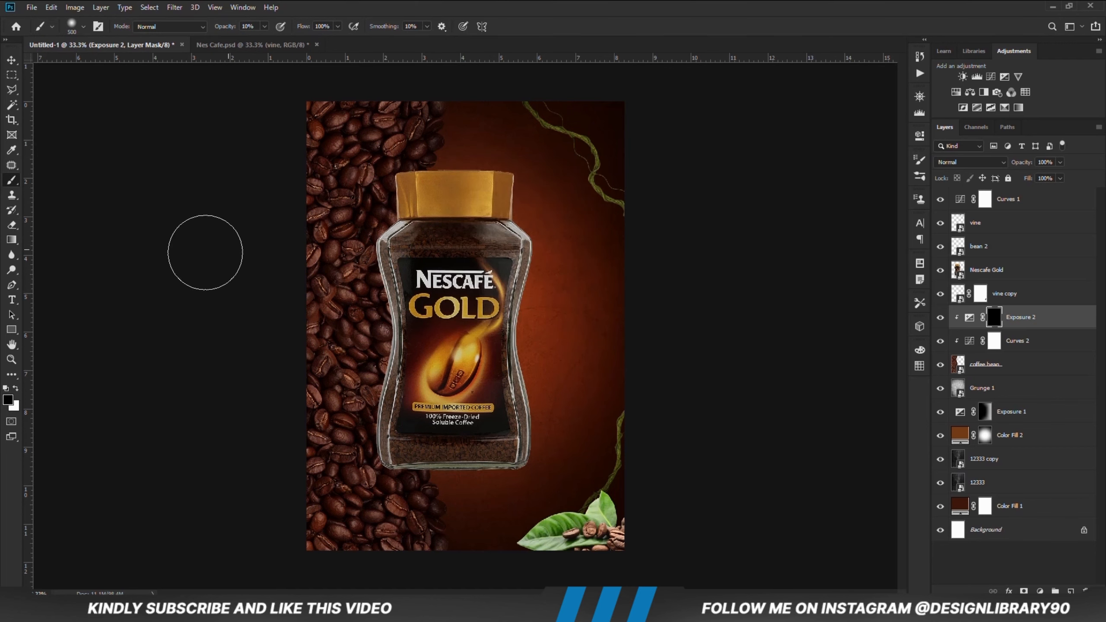
- Paint white on the Exposure 2 mask to brighten the beans beside, above and below the jar, and compare with the effect off
{"action": "left_click", "coordinate": [15, 387]}
{"action": "mouse_move", "coordinate": [441, 124]}
{"action": "left_mouse_down"}
{"action": "mouse_move", "coordinate": [400, 210]}
{"action": "mouse_move", "coordinate": [404, 146]}
{"action": "mouse_move", "coordinate": [394, 399]}
{"action": "mouse_move", "coordinate": [391, 324]}
{"action": "left_mouse_up"}
{"action": "mouse_move", "coordinate": [398, 363]}
{"action": "left_mouse_down"}
{"action": "mouse_move", "coordinate": [408, 476]}
{"action": "mouse_move", "coordinate": [397, 444]}
{"action": "mouse_move", "coordinate": [424, 499]}
{"action": "left_mouse_up"}
{"action": "mouse_move", "coordinate": [445, 546]}
{"action": "left_mouse_down"}
{"action": "mouse_move", "coordinate": [403, 450]}
{"action": "mouse_move", "coordinate": [427, 497]}
{"action": "mouse_move", "coordinate": [409, 472]}
{"action": "left_mouse_up"}
{"action": "mouse_move", "coordinate": [392, 142]}
{"action": "left_mouse_down"}
{"action": "mouse_move", "coordinate": [385, 204]}
{"action": "mouse_move", "coordinate": [423, 140]}
{"action": "mouse_move", "coordinate": [443, 144]}
{"action": "left_mouse_up"}
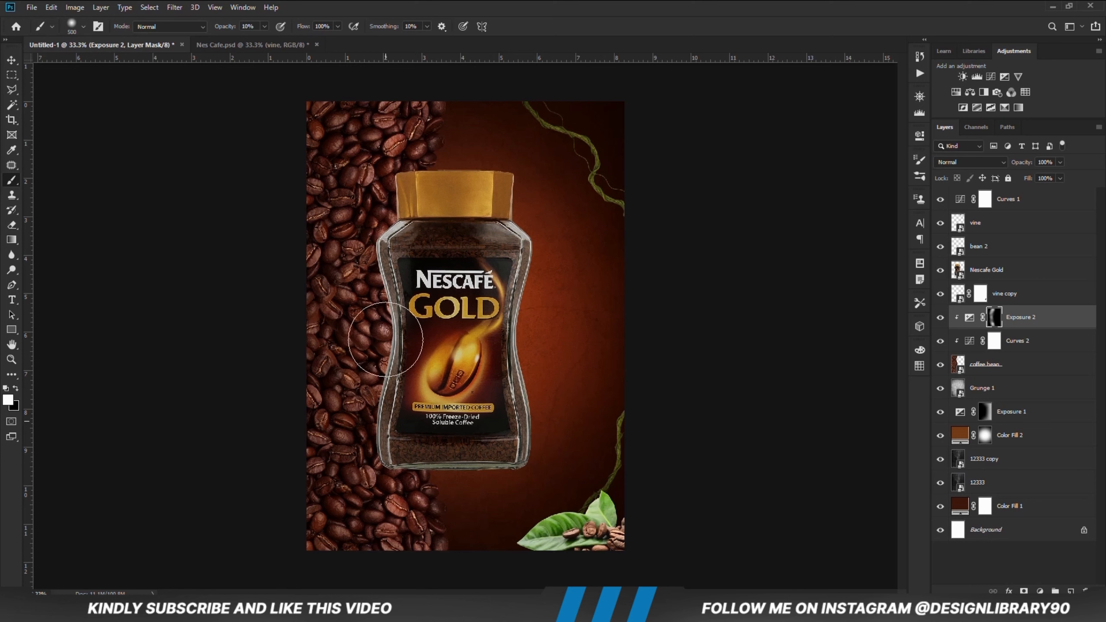
{"action": "left_click", "coordinate": [941, 319]}
{"action": "left_click", "coordinate": [941, 317]}
- Add a clipped Exposure adjustment layer above Exposure 2, lower the exposure until the beans turn black, and invert its mask
{"action": "left_click", "coordinate": [1041, 591]}
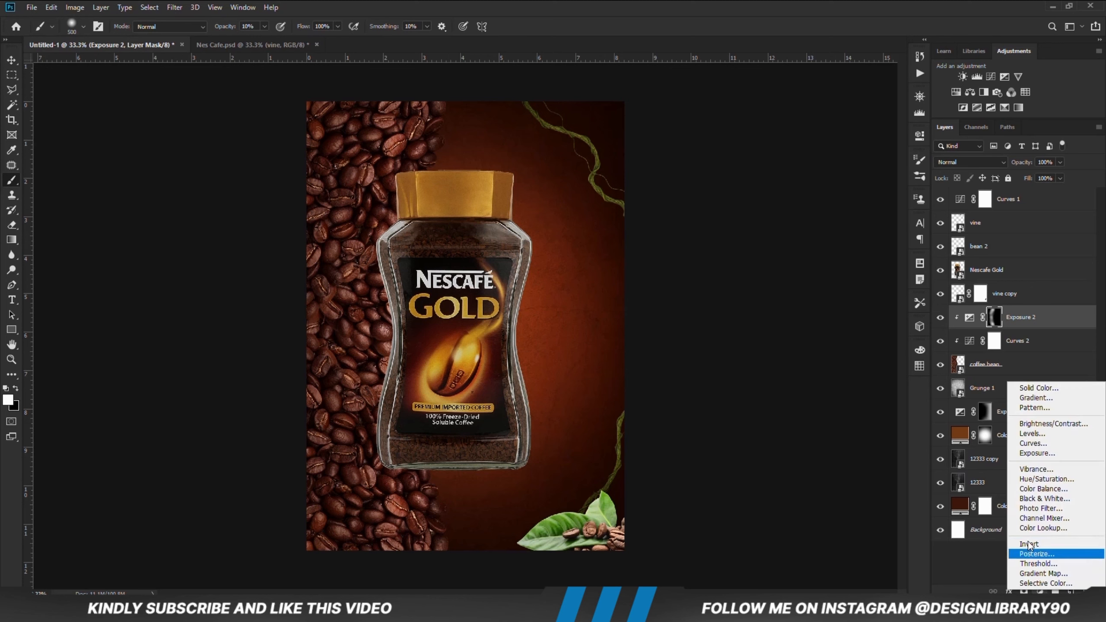
{"action": "left_click", "coordinate": [1034, 456]}
{"action": "left_click", "coordinate": [821, 326]}
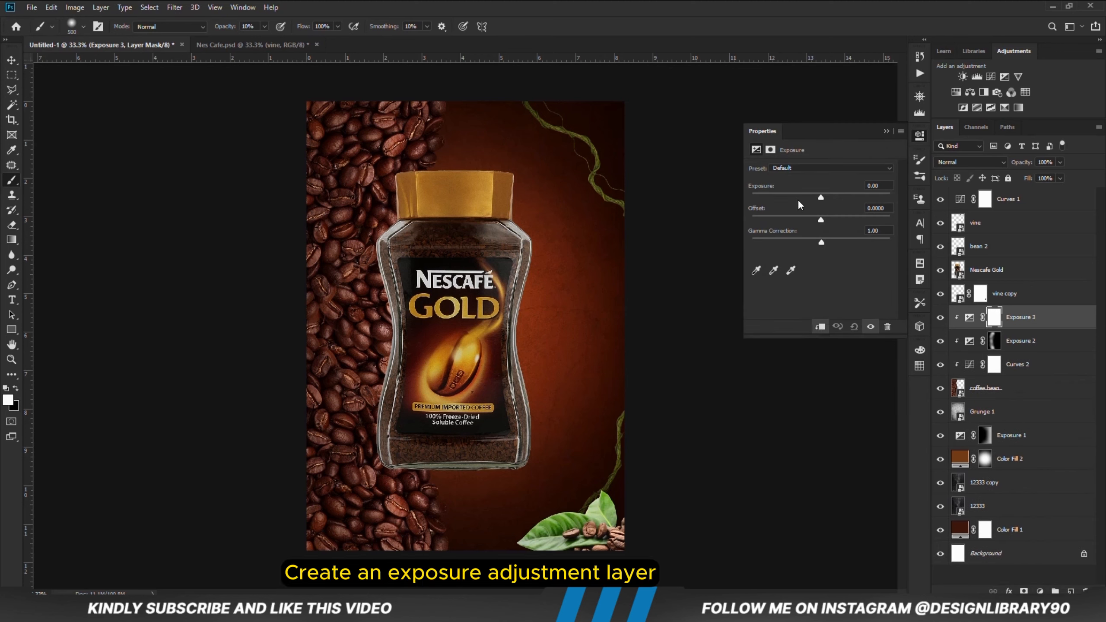
{"action": "left_click_drag", "start_coordinate": [798, 199], "coordinate": [758, 197]}
{"action": "left_click", "coordinate": [886, 132]}
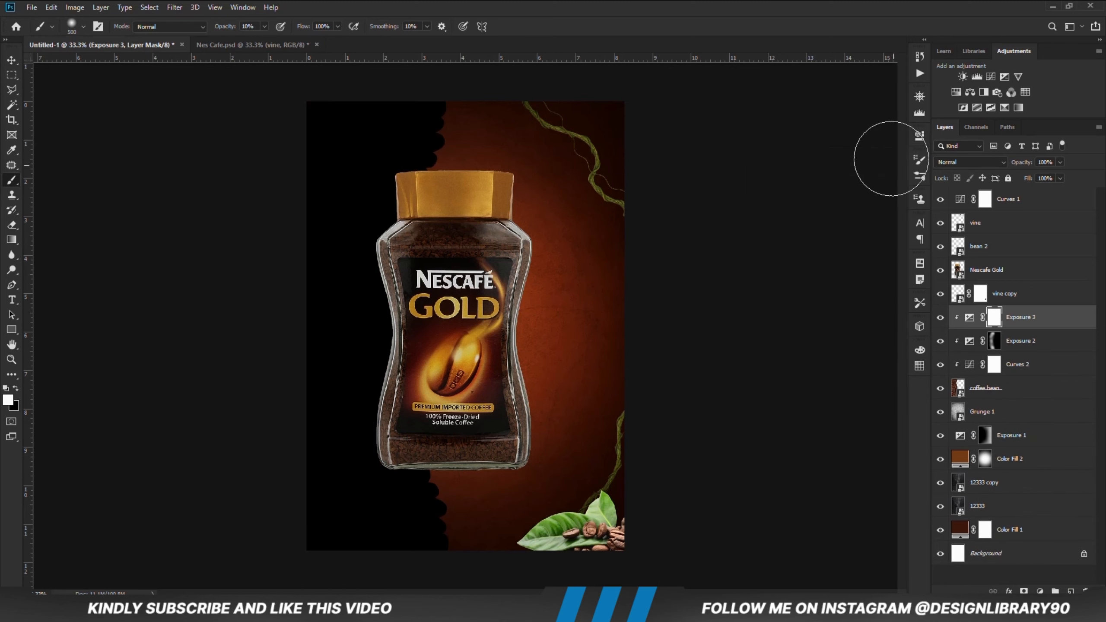
{"action": "key", "text": "ctrl+i"}
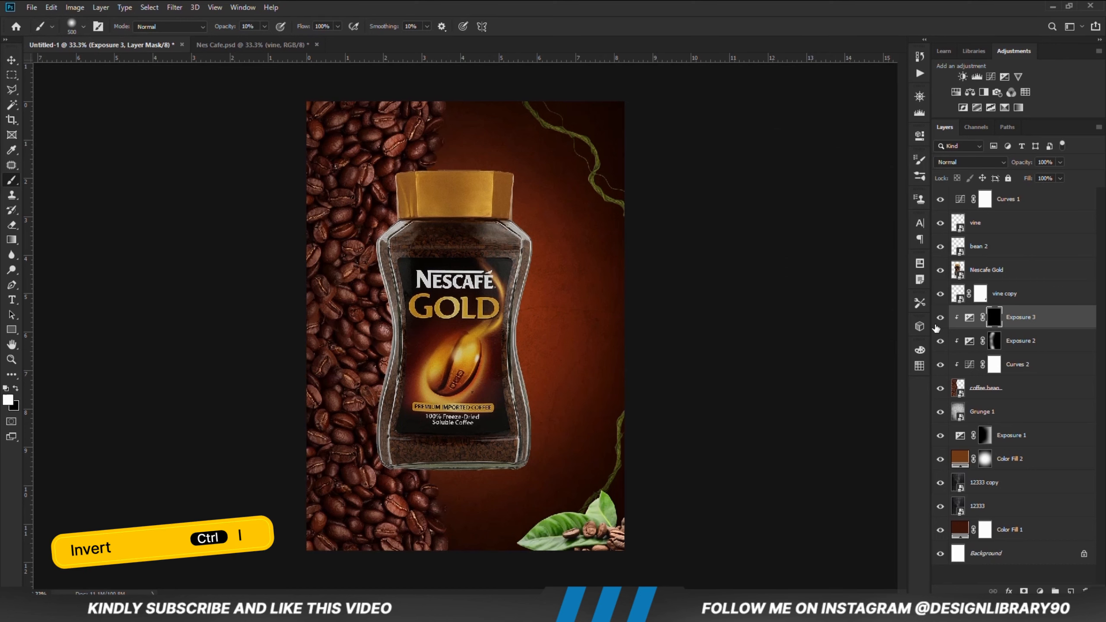
- Set the brush to 15% opacity and 700 px for shading the beans on the Exposure 3 mask, and return to the Move tool
{"action": "left_click", "coordinate": [264, 26]}
{"action": "left_click_drag", "start_coordinate": [263, 40], "coordinate": [269, 41]}
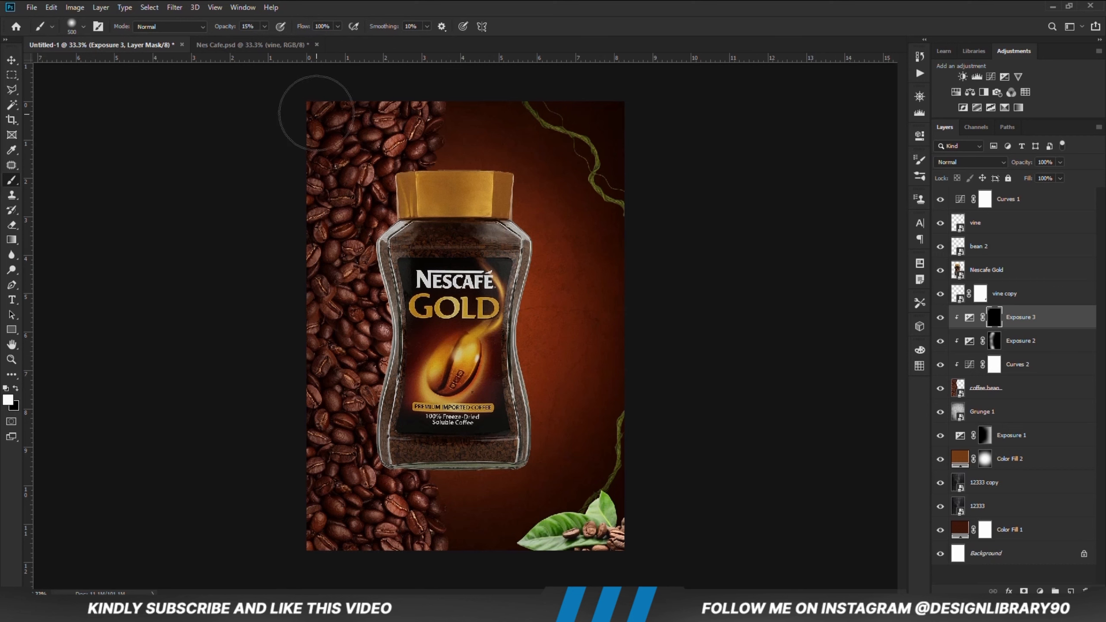
{"action": "key", "text": "bracketright"}
{"action": "key", "text": "bracketright"}
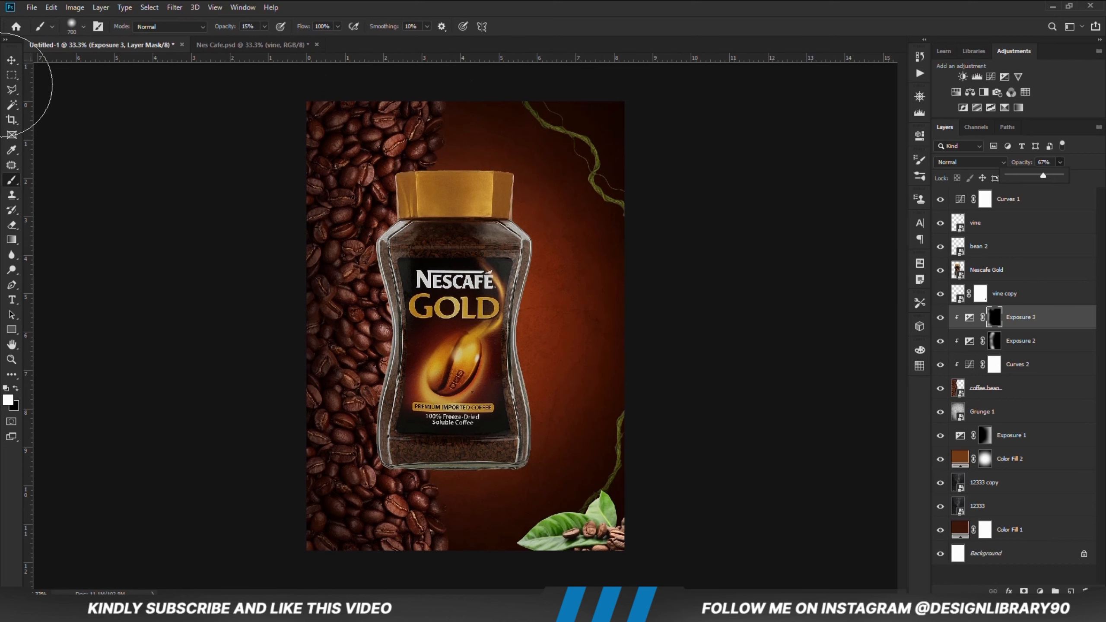
{"action": "left_click", "coordinate": [12, 60]}
{"action": "left_click", "coordinate": [169, 232]}
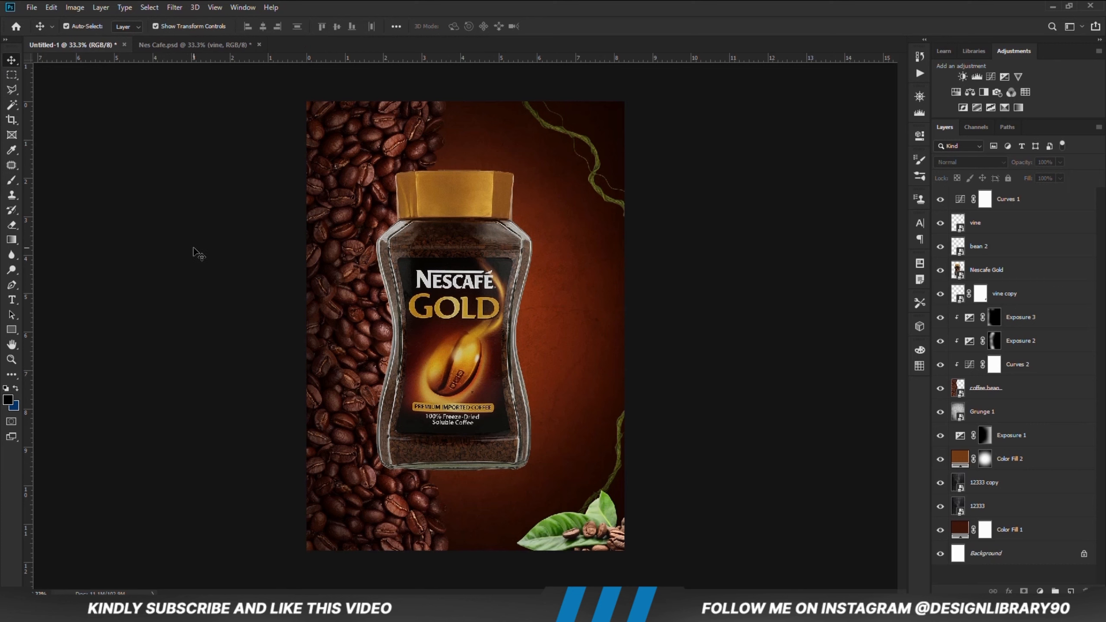
- Add a Curves adjustment layer clipped to the Nescafe Gold layer and pull the shadows down to darken the jar
{"action": "left_click", "coordinate": [448, 374]}
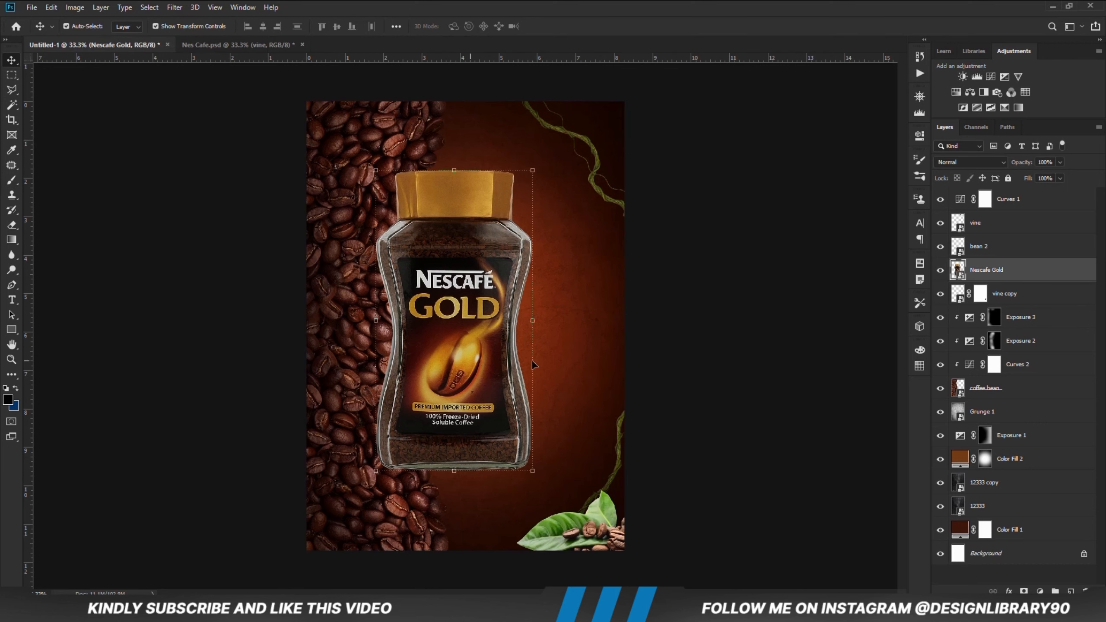
{"action": "left_click", "coordinate": [940, 273]}
{"action": "left_click", "coordinate": [1039, 591]}
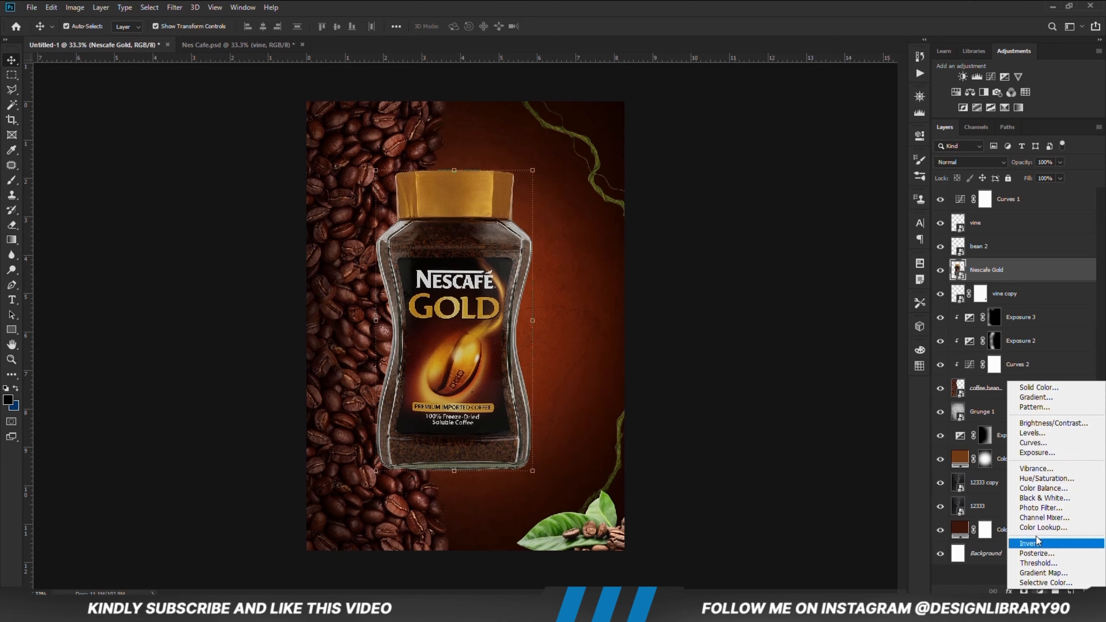
{"action": "left_click", "coordinate": [1034, 443]}
{"action": "left_click", "coordinate": [819, 326]}
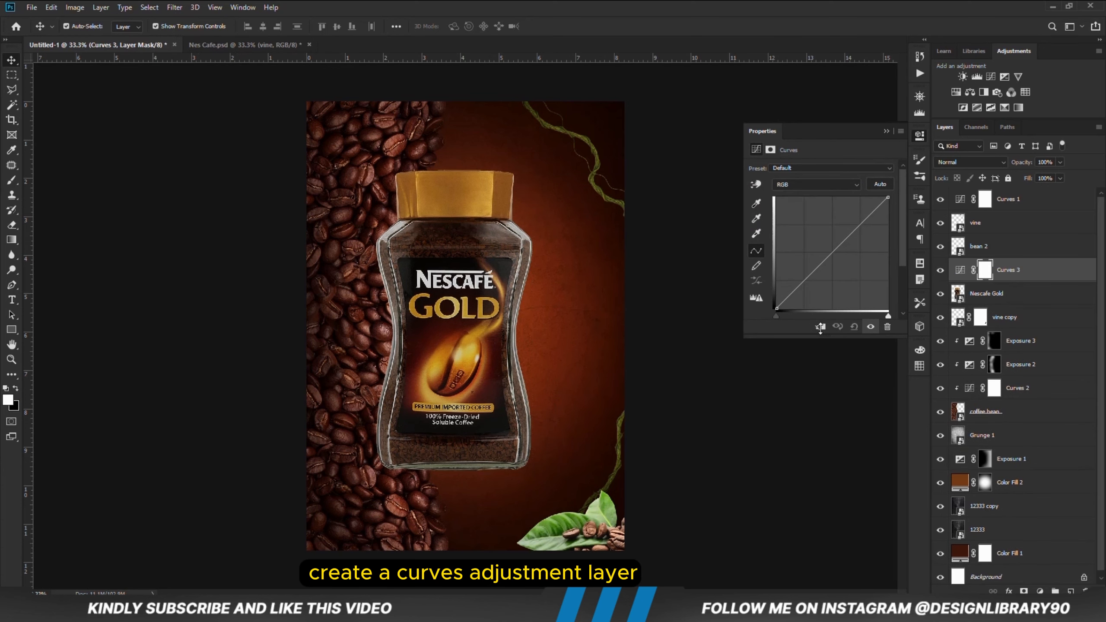
{"action": "left_click_drag", "start_coordinate": [807, 279], "coordinate": [804, 290]}
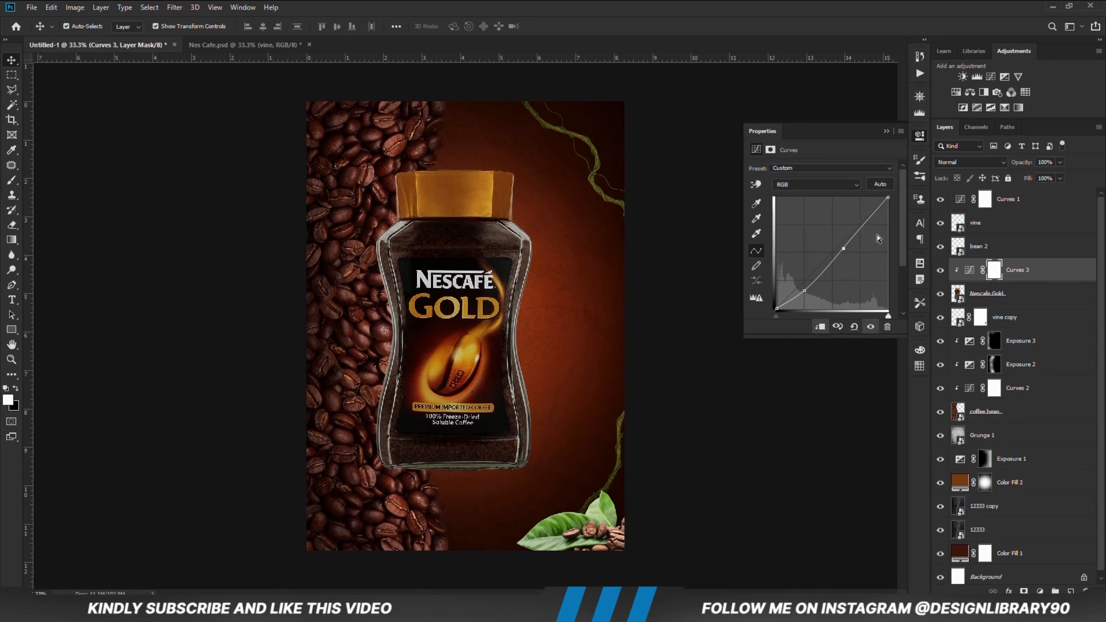
- Compare the jar with the Curves 3 effect off, and reduce that layer's opacity to 50%
{"action": "left_click", "coordinate": [939, 270]}
{"action": "left_click", "coordinate": [939, 270]}
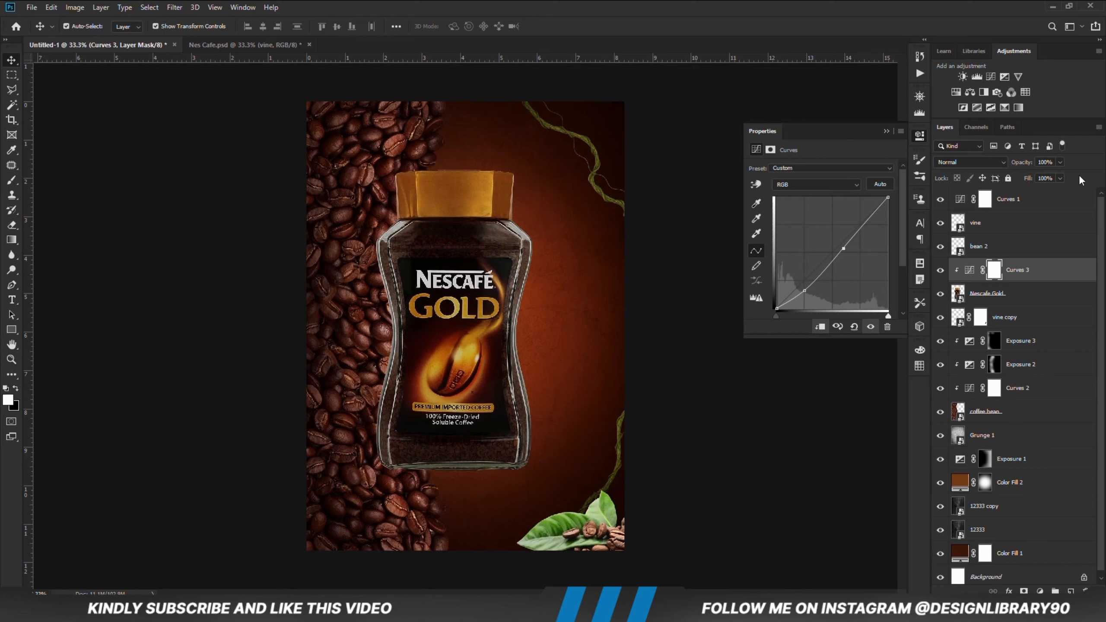
{"action": "left_click", "coordinate": [1060, 162]}
{"action": "left_click_drag", "start_coordinate": [1037, 172], "coordinate": [1034, 176]}
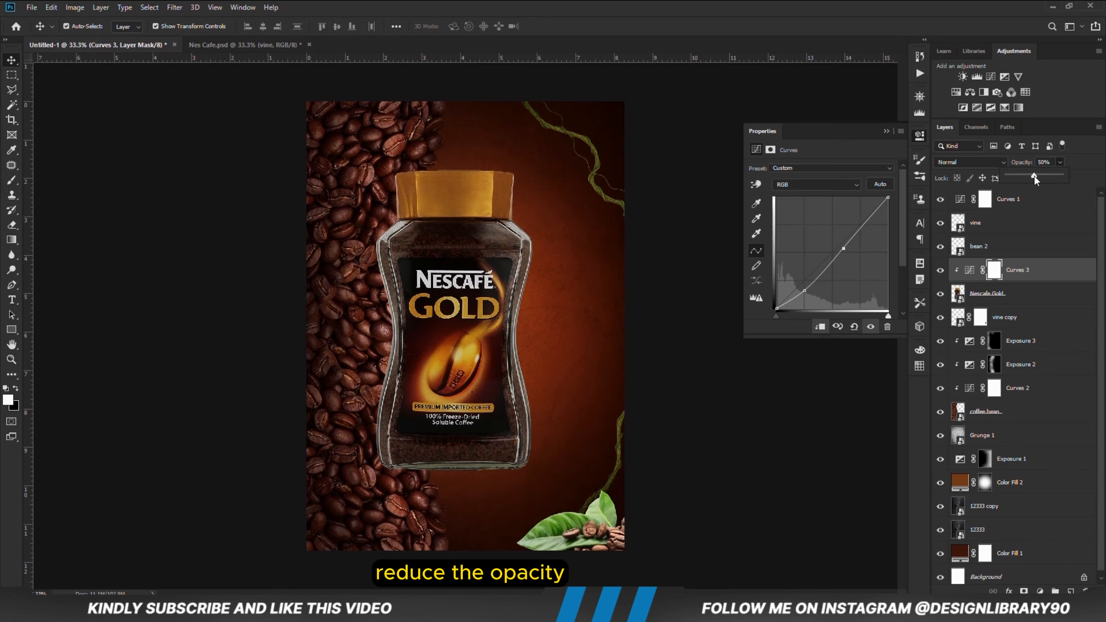
{"action": "left_click", "coordinate": [886, 131]}
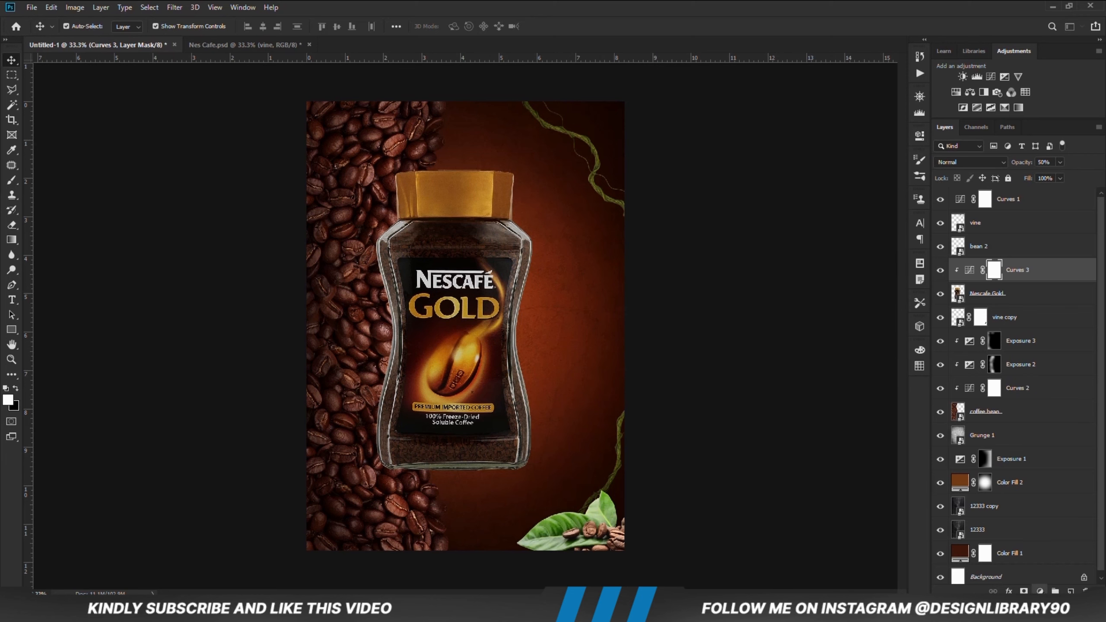
- Add an Exposure adjustment layer above Curves 3 clipped to the Nescafe Gold layer, and lower the exposure to darken the jar strongly
{"action": "left_click", "coordinate": [1040, 591]}
{"action": "left_click", "coordinate": [997, 450]}
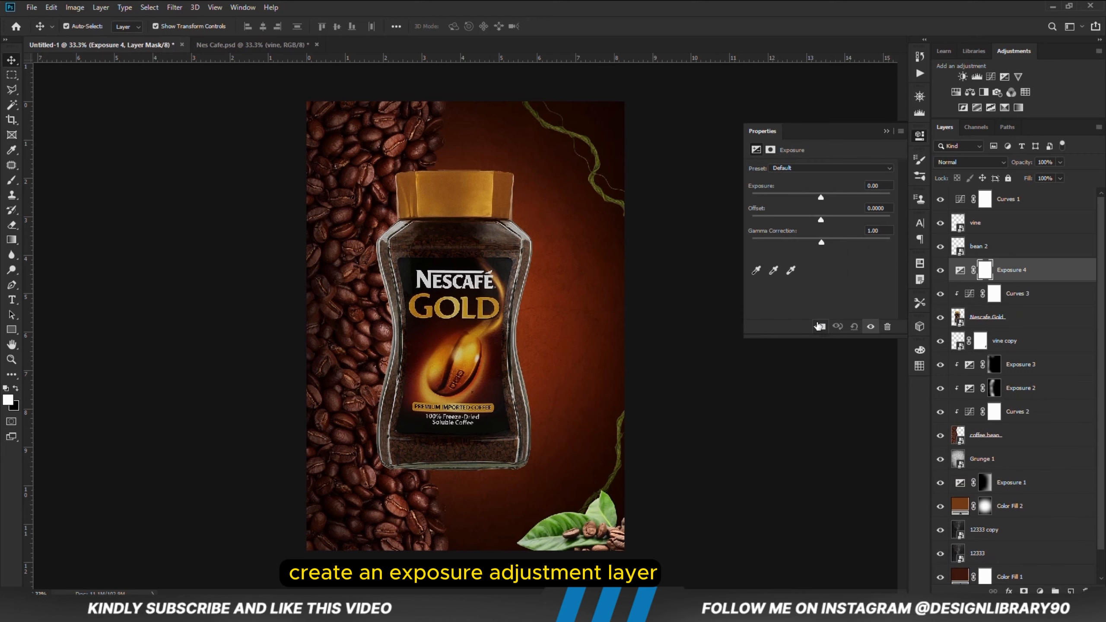
{"action": "left_click", "coordinate": [819, 326]}
{"action": "left_click_drag", "start_coordinate": [820, 197], "coordinate": [786, 195]}
{"action": "left_click", "coordinate": [886, 131]}
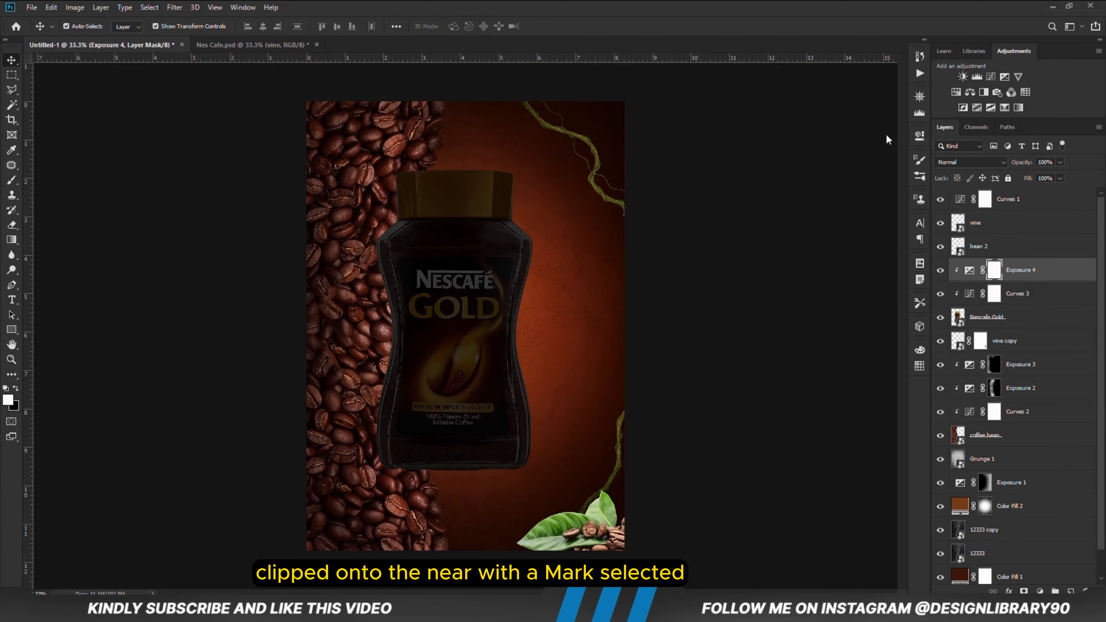
- Invert the Exposure 4 mask and paint the darkening onto the jar's outer edges with a 400 px white brush at 15% opacity
{"action": "key", "text": "ctrl+i"}
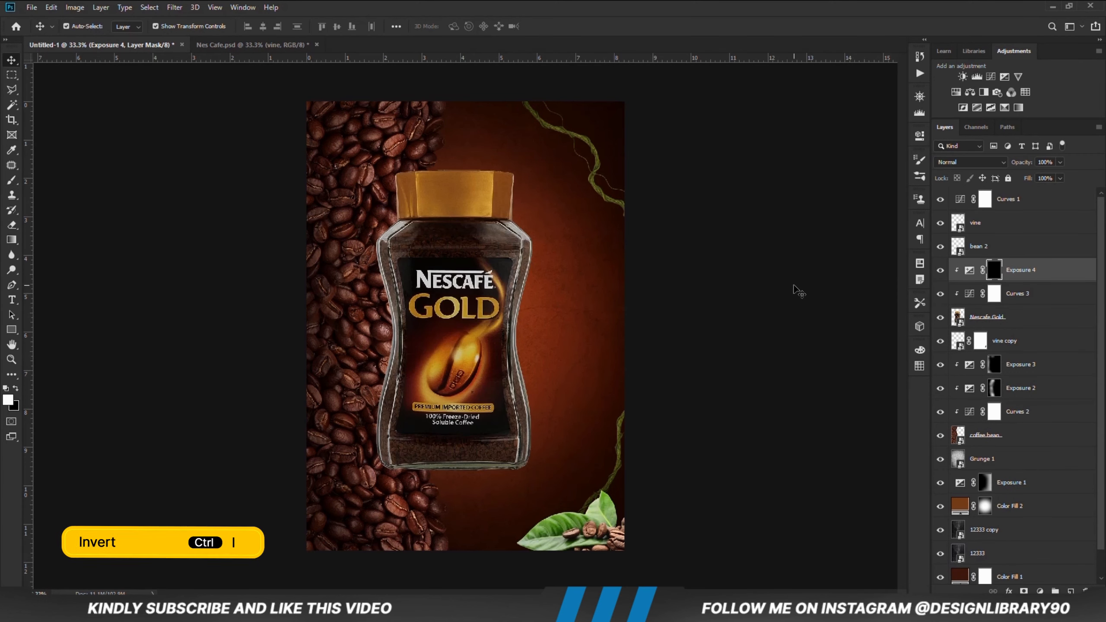
{"action": "left_click", "coordinate": [12, 180]}
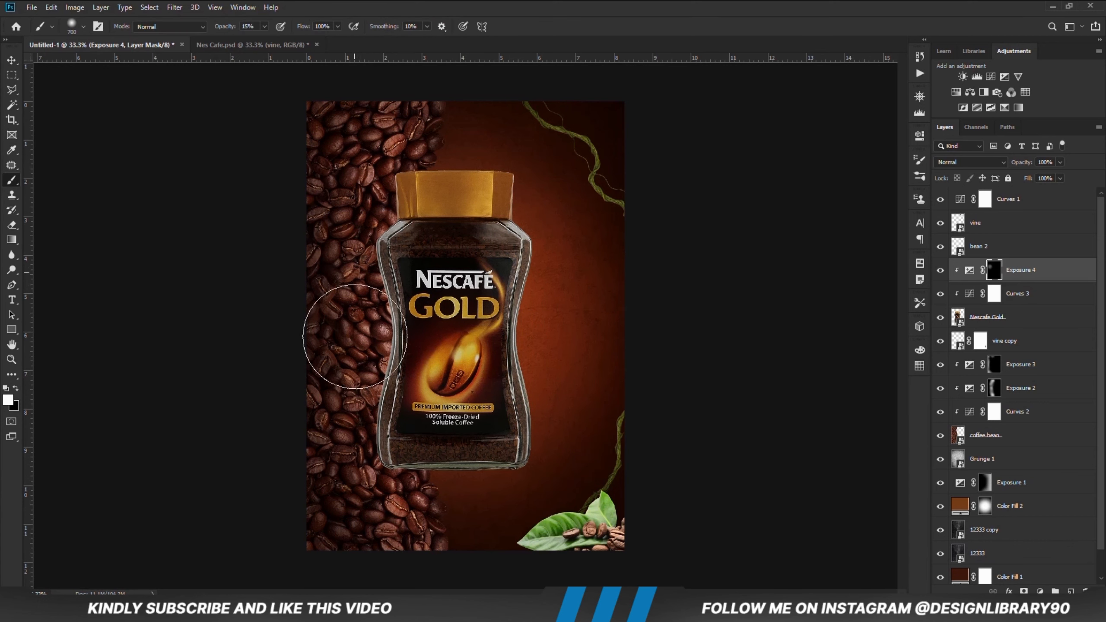
{"action": "key", "text": "bracketleft"}
{"action": "key", "text": "bracketleft"}
{"action": "key", "text": "bracketleft"}
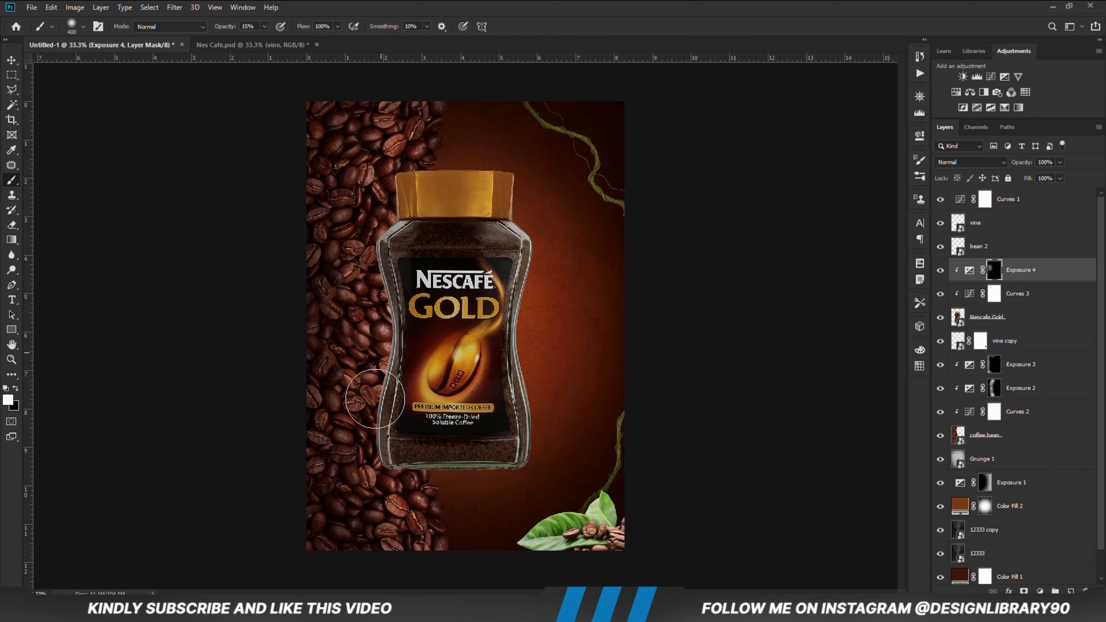
{"action": "mouse_move", "coordinate": [537, 475]}
{"action": "left_mouse_down"}
{"action": "mouse_move", "coordinate": [550, 267]}
{"action": "mouse_move", "coordinate": [524, 187]}
{"action": "left_mouse_up"}
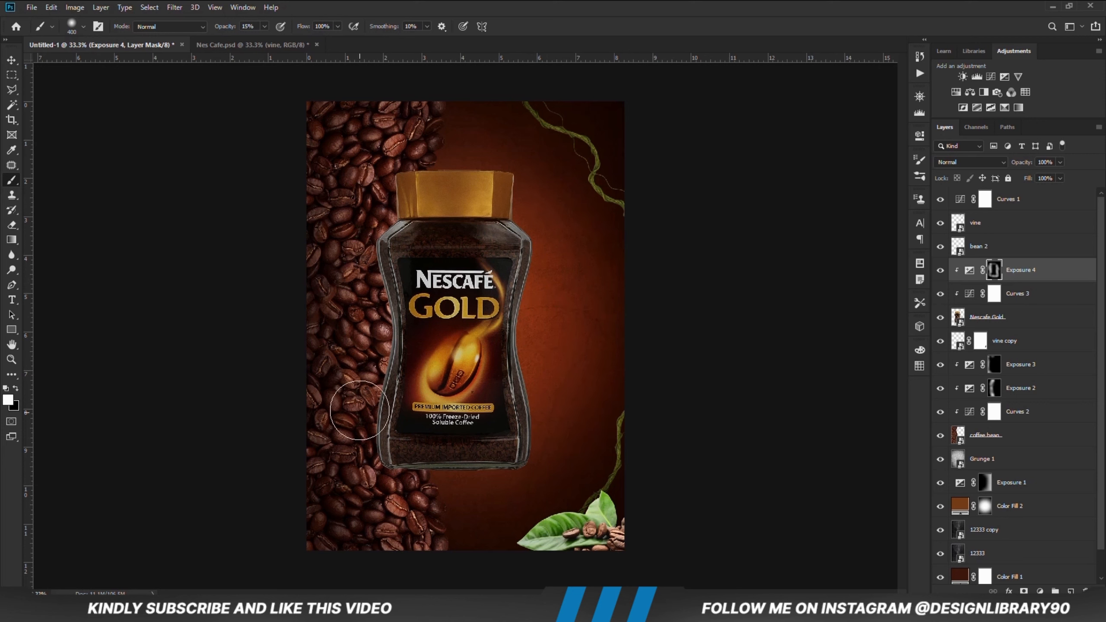
- Compare the jar with Exposure 4 hidden and shown, and reduce that layer's opacity to 83%
{"action": "left_click", "coordinate": [938, 272]}
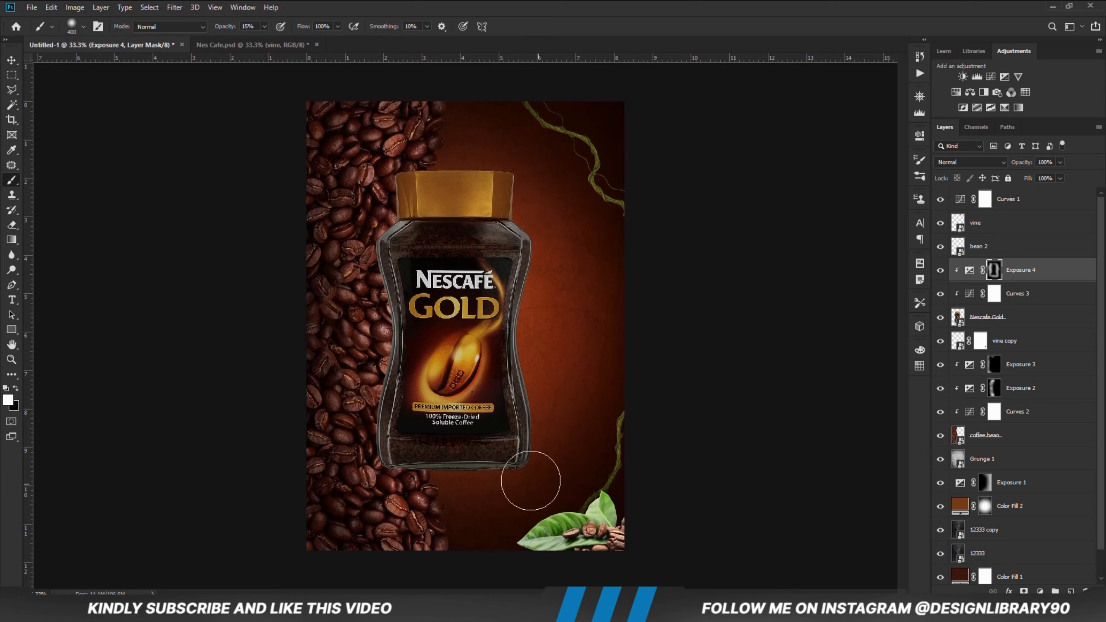
{"action": "left_click", "coordinate": [938, 273]}
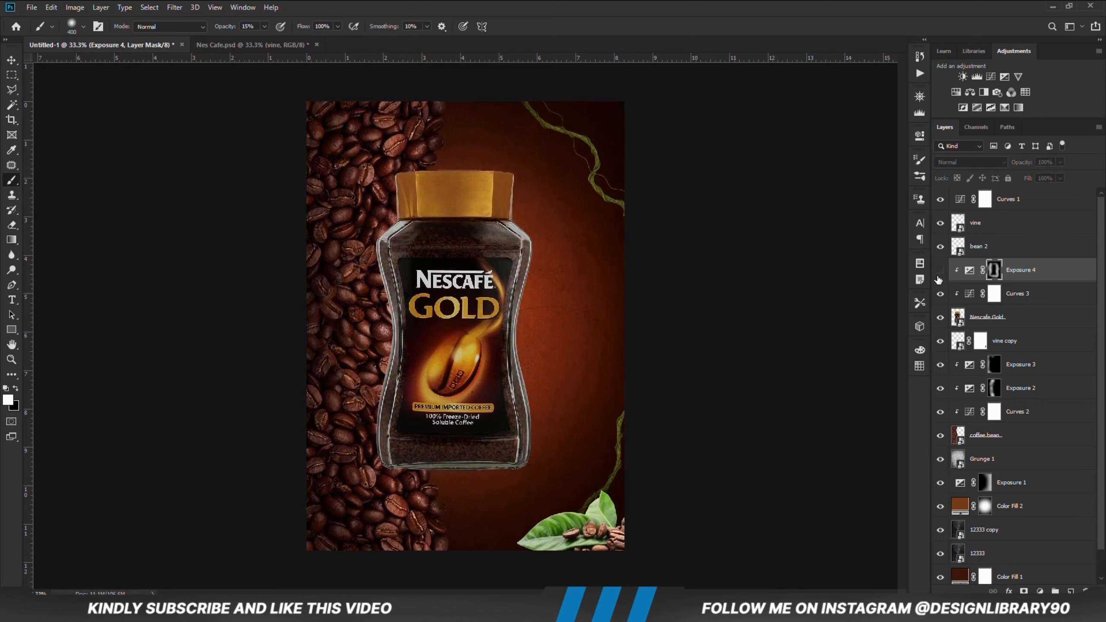
{"action": "left_click", "coordinate": [938, 273]}
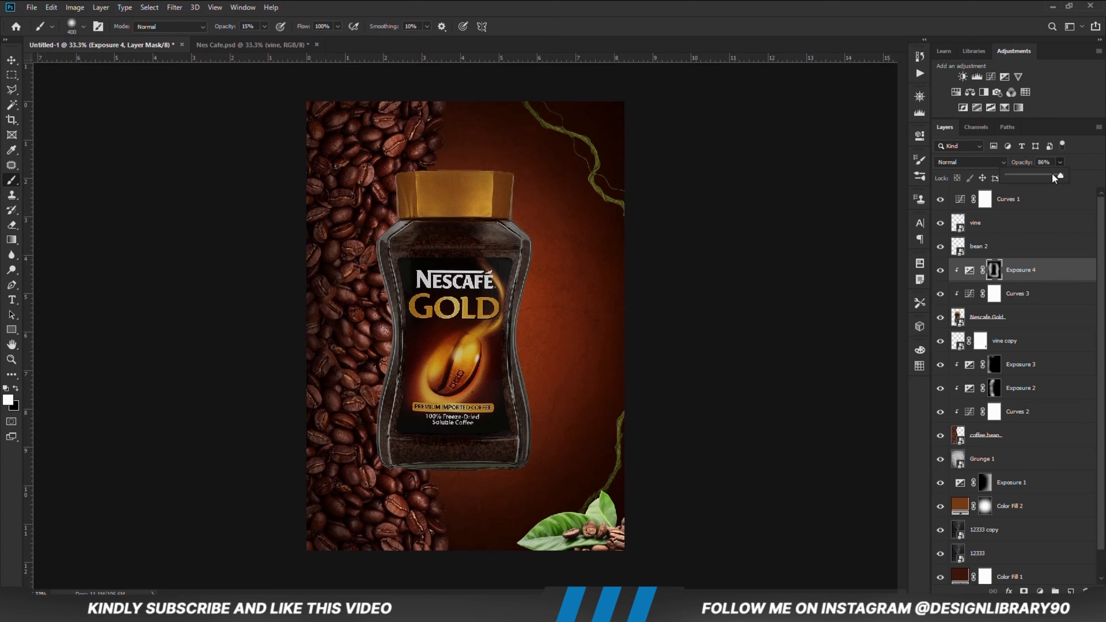
{"action": "left_click", "coordinate": [1025, 279]}
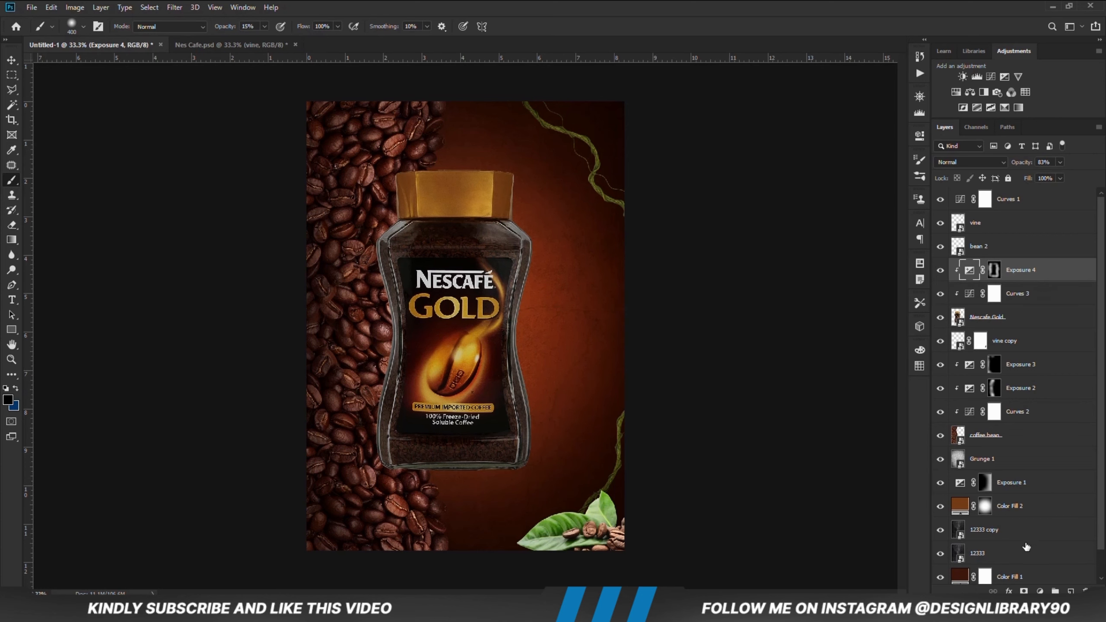
- Add a Solid Color fill layer above Exposure 4 using the colour 9f491d copied from the Notepad list
{"action": "left_click", "coordinate": [1039, 591]}
{"action": "left_click", "coordinate": [1033, 389]}
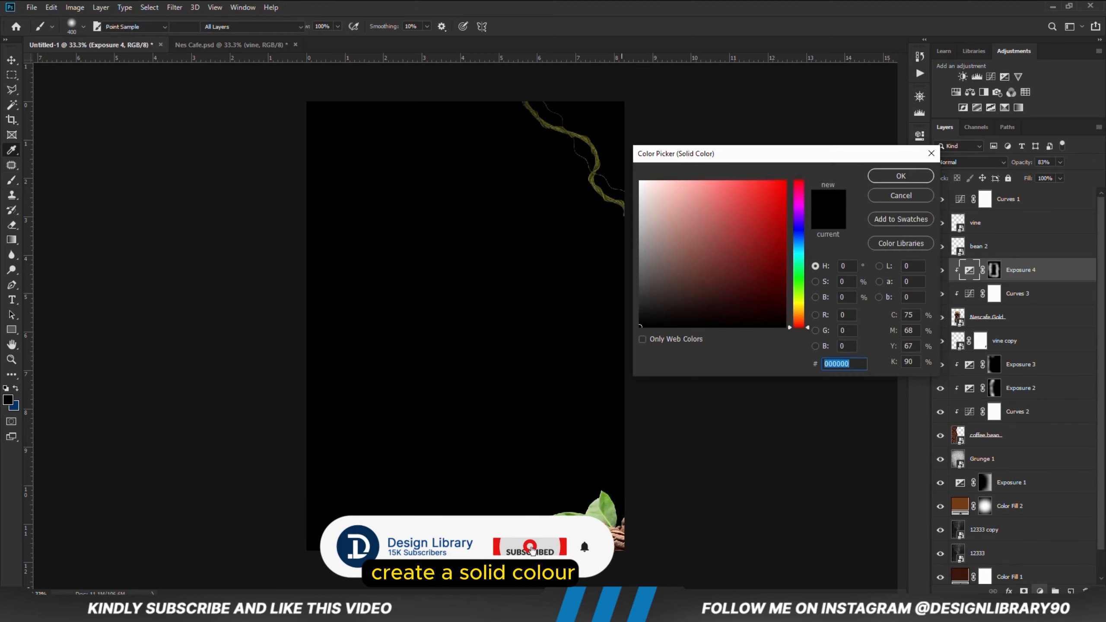
{"action": "key", "text": "alt+Tab"}
{"action": "left_click", "coordinate": [469, 235]}
{"action": "double_click", "coordinate": [466, 235]}
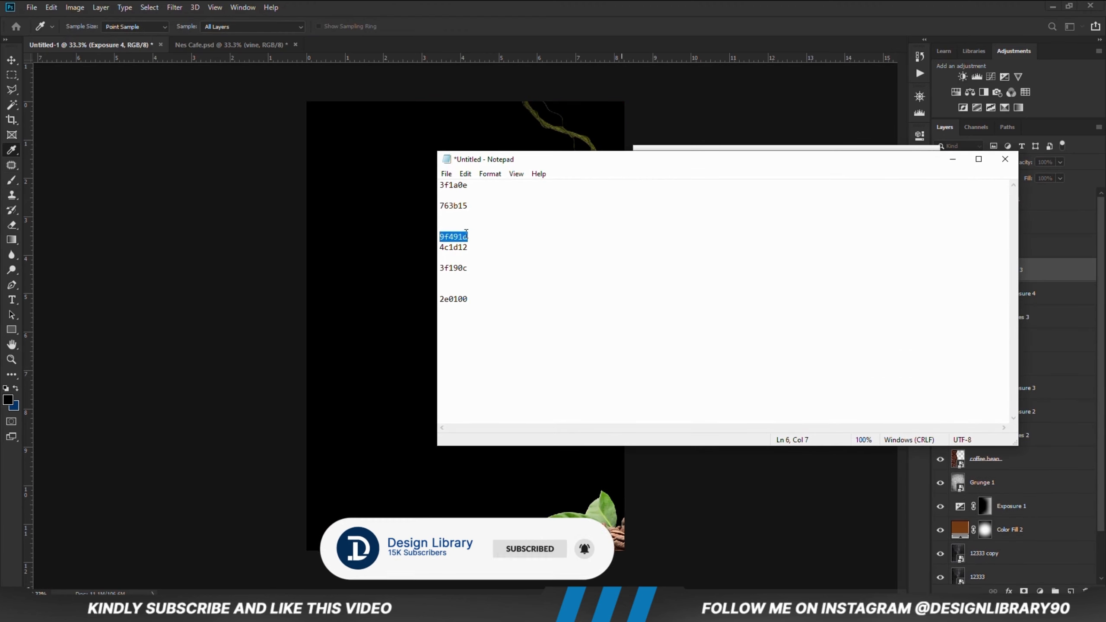
{"action": "right_click", "coordinate": [465, 233]}
{"action": "left_click", "coordinate": [497, 269]}
{"action": "left_click", "coordinate": [695, 53]}
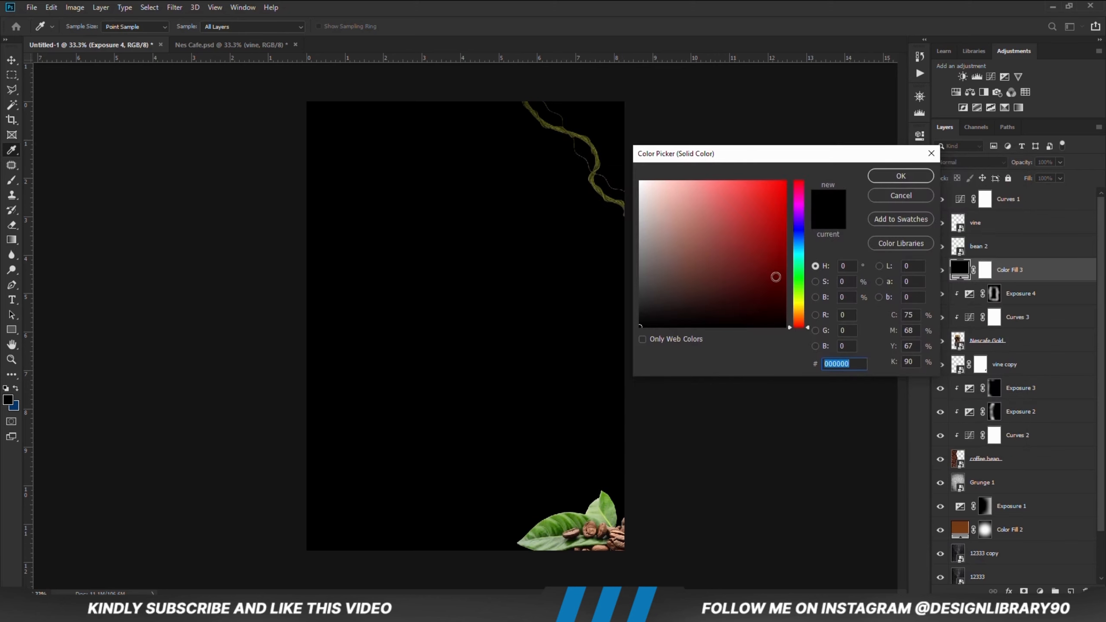
{"action": "right_click", "coordinate": [832, 359]}
{"action": "left_click", "coordinate": [853, 413]}
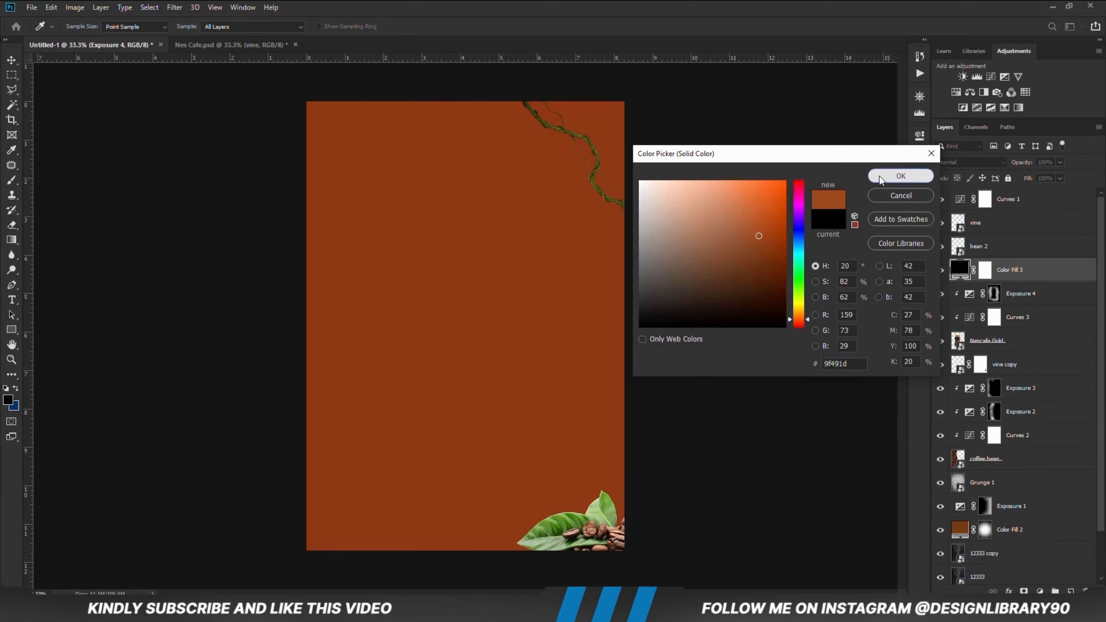
{"action": "left_click", "coordinate": [900, 175]}
- Clip the orange-brown fill layer to the Nescafe Gold jar and set its blend mode to Linear Dodge (Add)
{"action": "right_click", "coordinate": [1025, 273]}
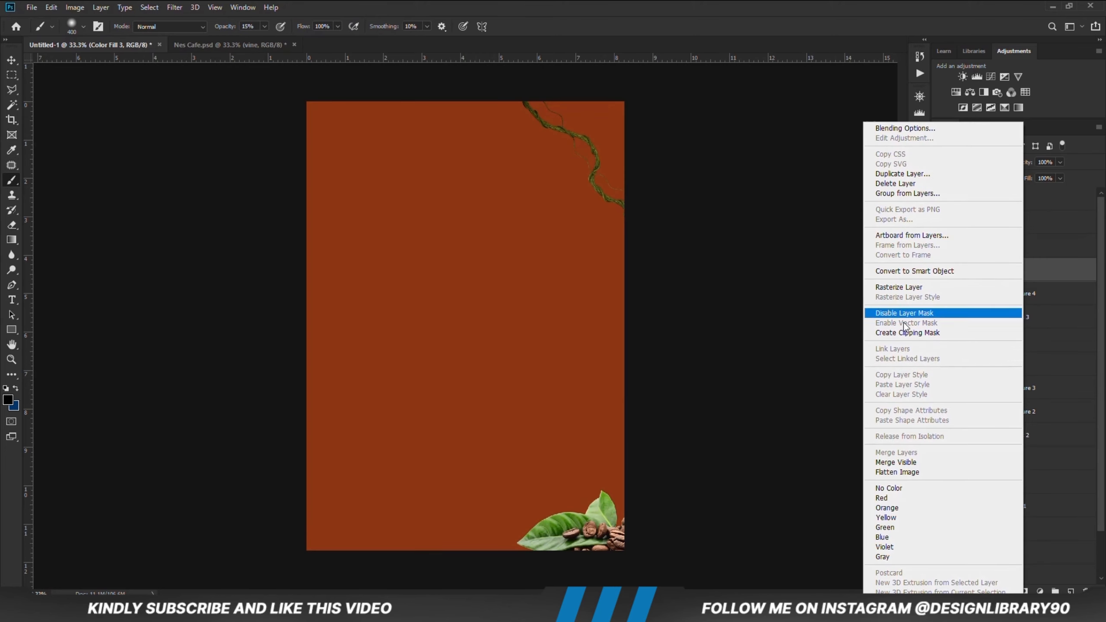
{"action": "left_click", "coordinate": [904, 332]}
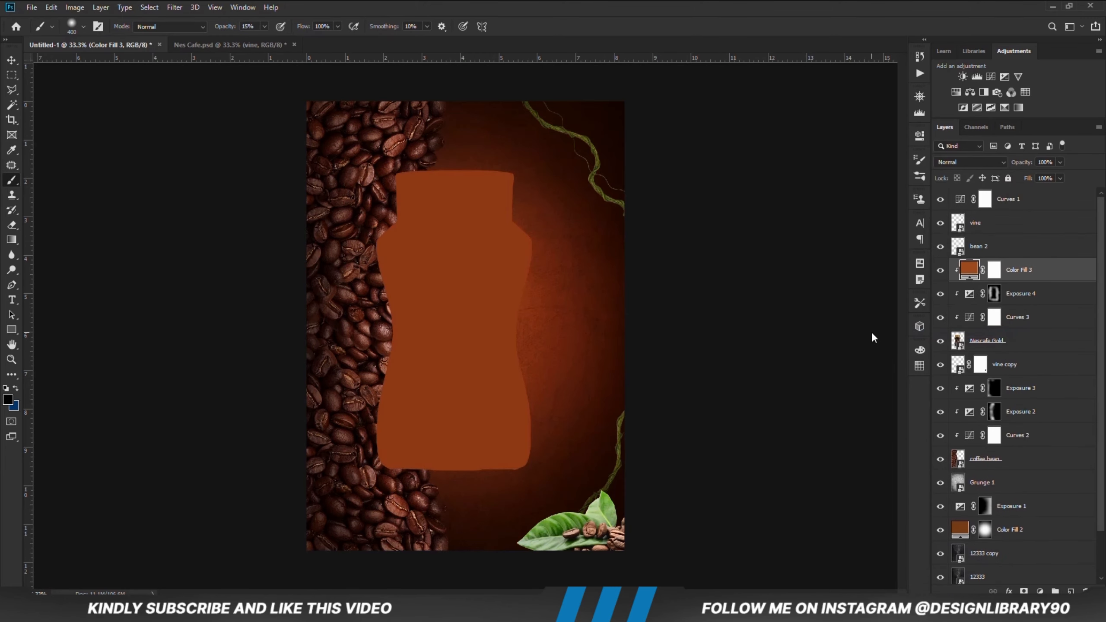
{"action": "left_click", "coordinate": [967, 163]}
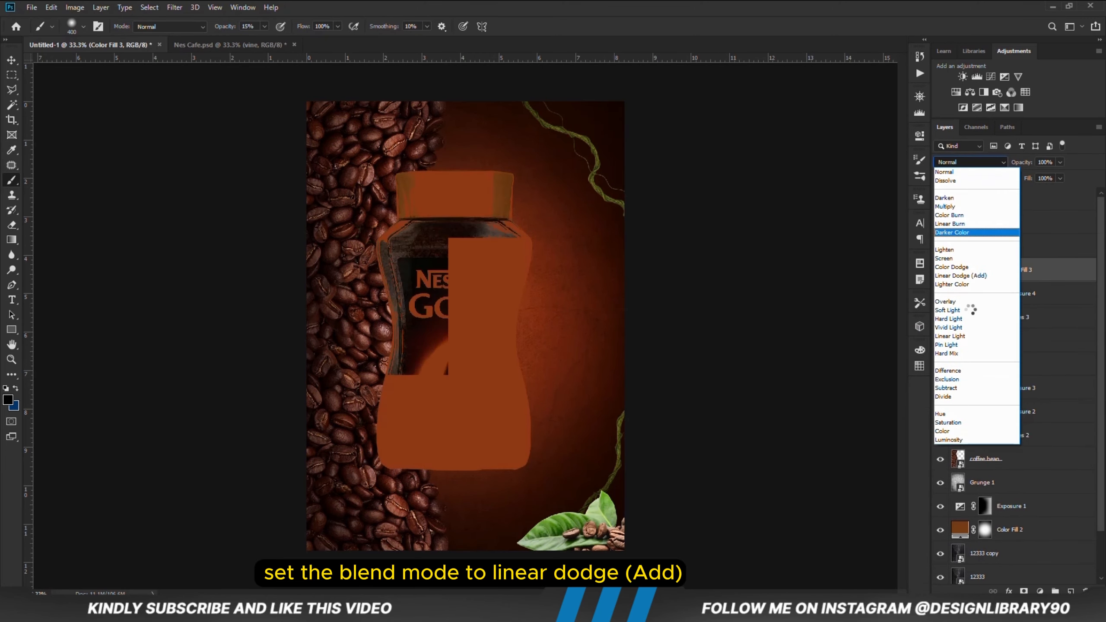
{"action": "left_click", "coordinate": [964, 274]}
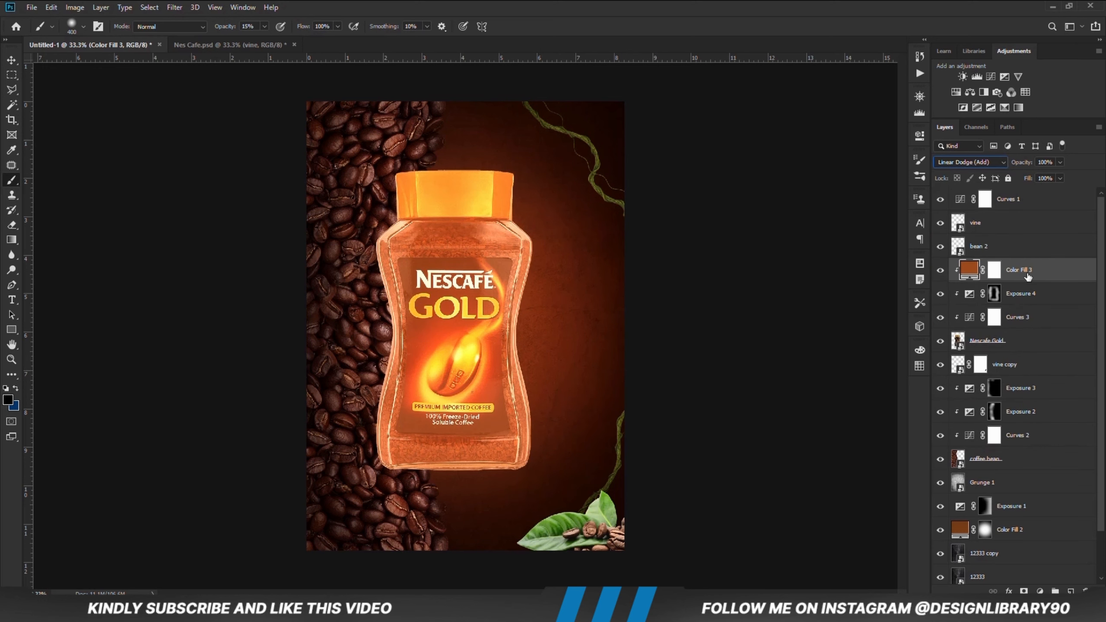
- Split the fill layer's Blend If Underlying Layer shadow slider to 37 / 72 so the jar's dark areas are excluded
{"action": "right_click", "coordinate": [1029, 277]}
{"action": "left_click", "coordinate": [924, 130]}
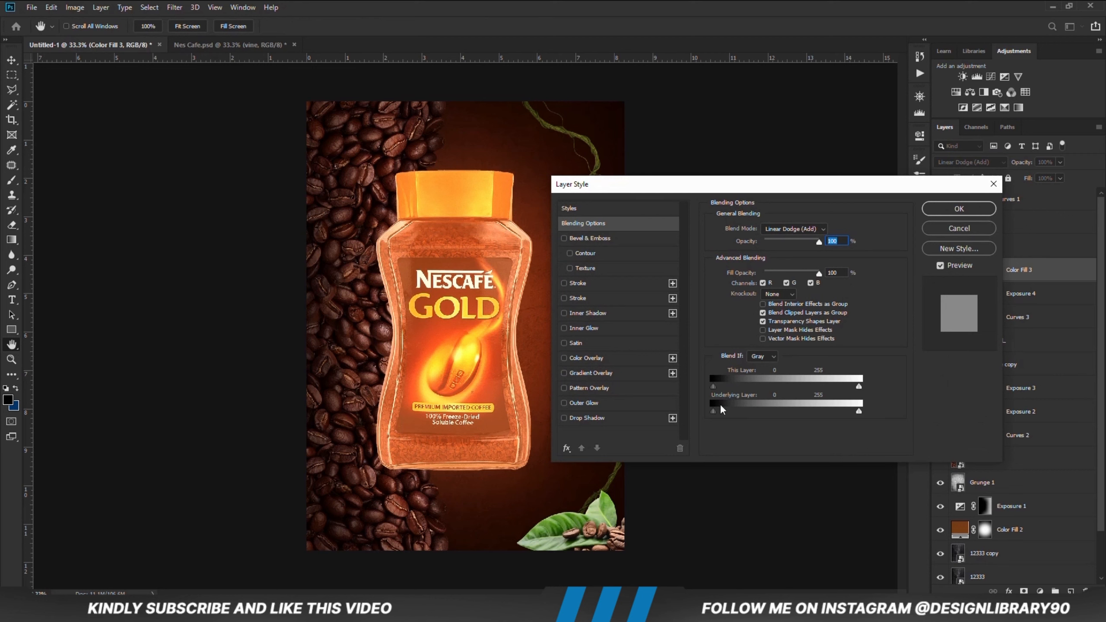
{"action": "left_click_drag", "start_coordinate": [721, 416], "coordinate": [756, 417]}
{"action": "key", "text": "alt"}
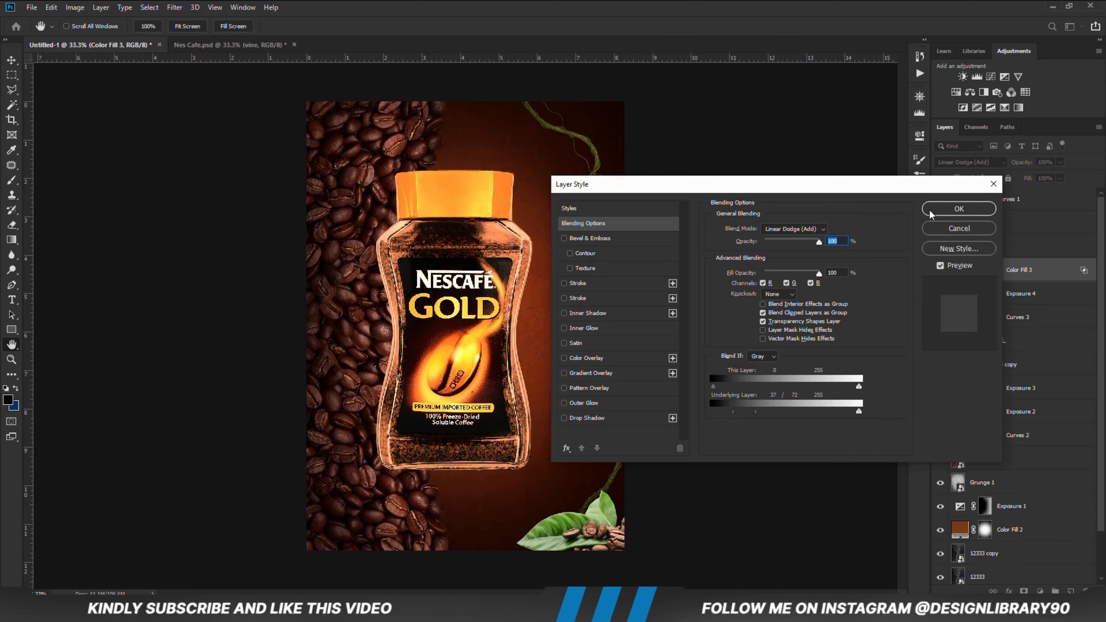
{"action": "left_click", "coordinate": [958, 209]}
- Invert the Color Fill 3 mask and paint warm highlights along the jar's left edge with a white brush at 19% opacity
{"action": "left_click", "coordinate": [994, 270]}
{"action": "key", "text": "d"}
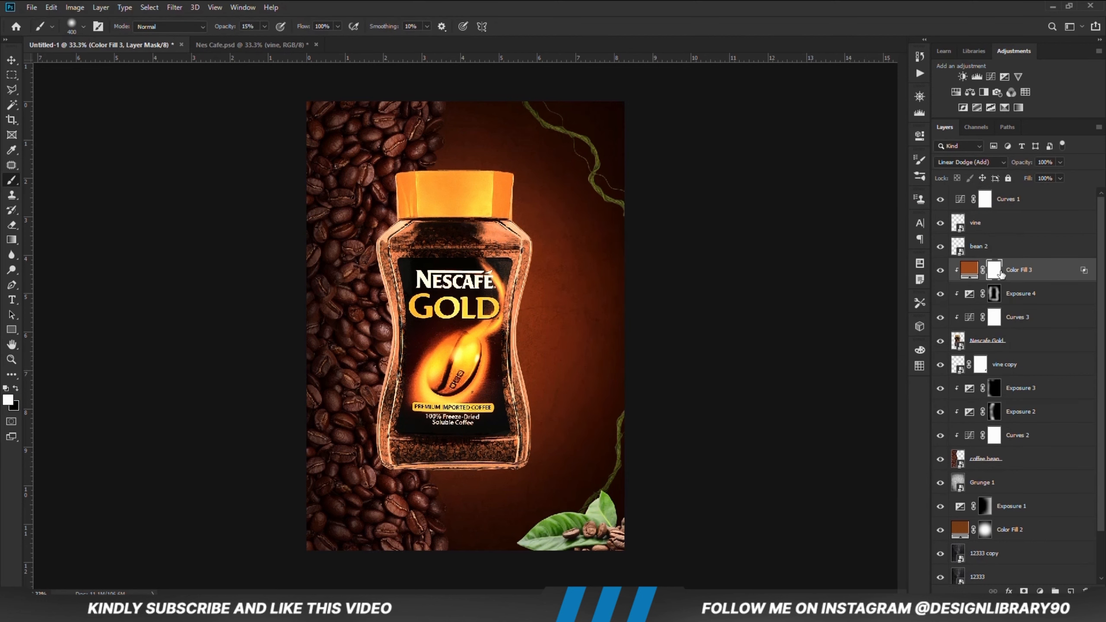
{"action": "key", "text": "ctrl+i"}
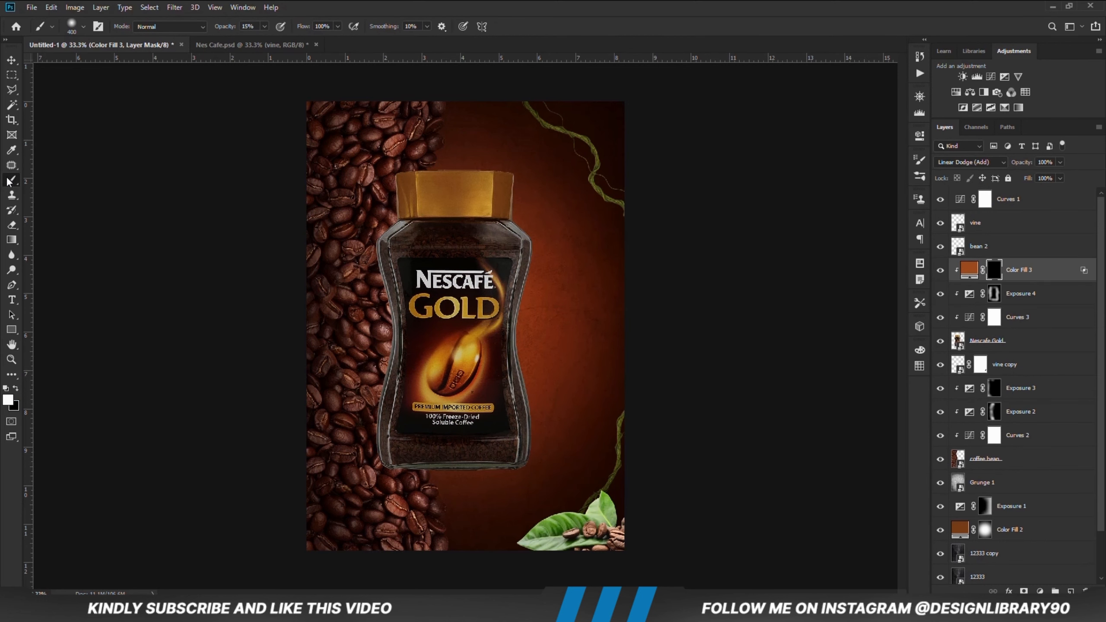
{"action": "left_click", "coordinate": [264, 27]}
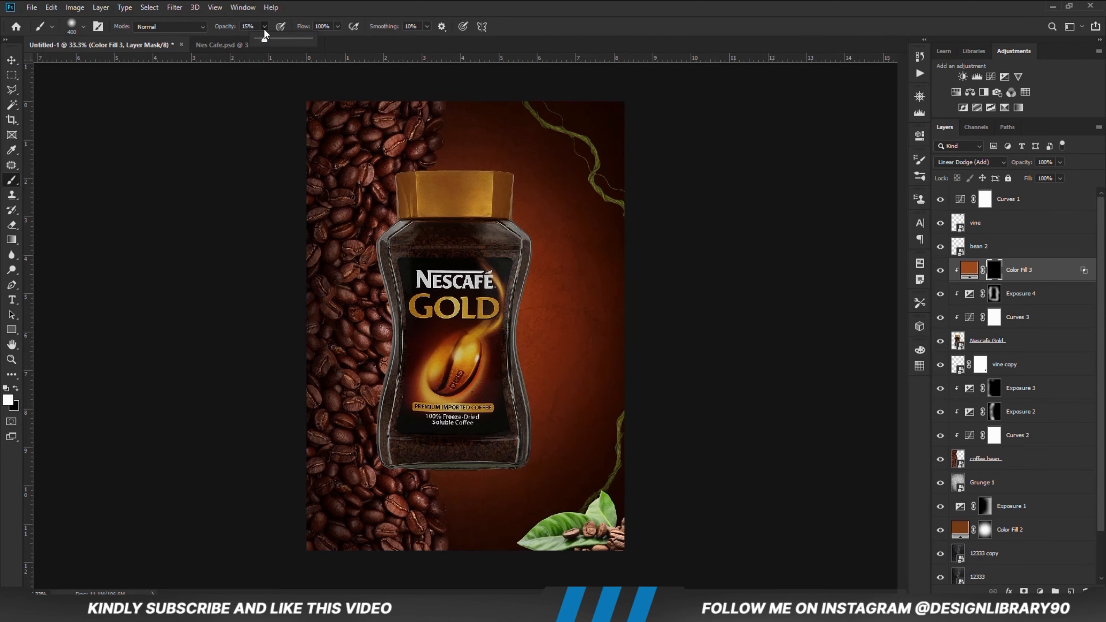
{"action": "left_click", "coordinate": [337, 16]}
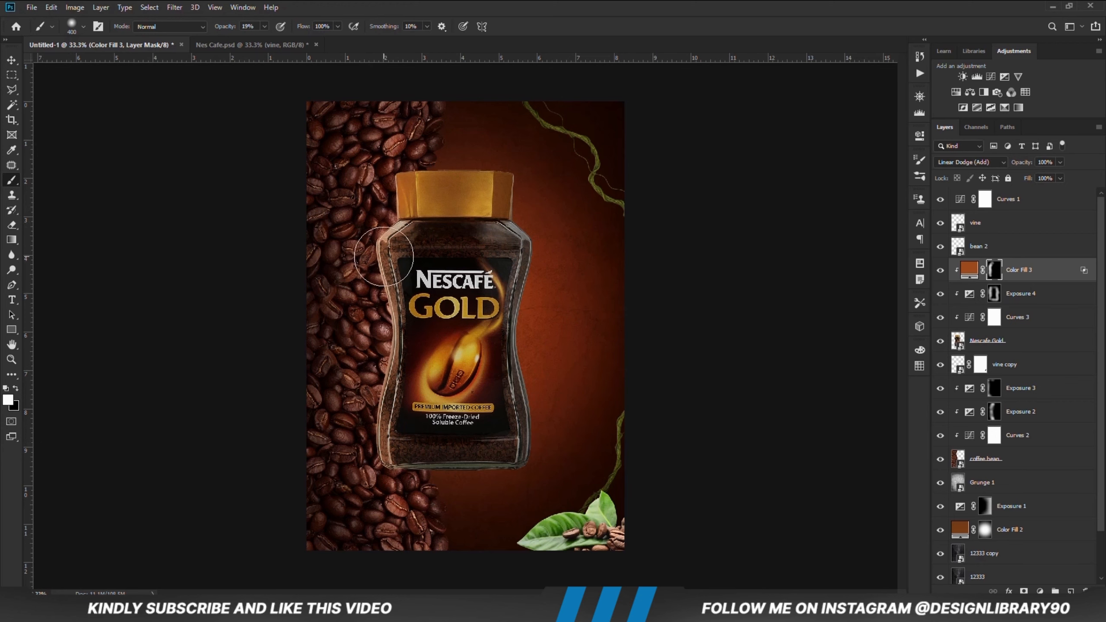
- Refine the highlight down the jar's left edge with the brush at 5% opacity, and compare with Color Fill 3 off
{"action": "left_click", "coordinate": [264, 27]}
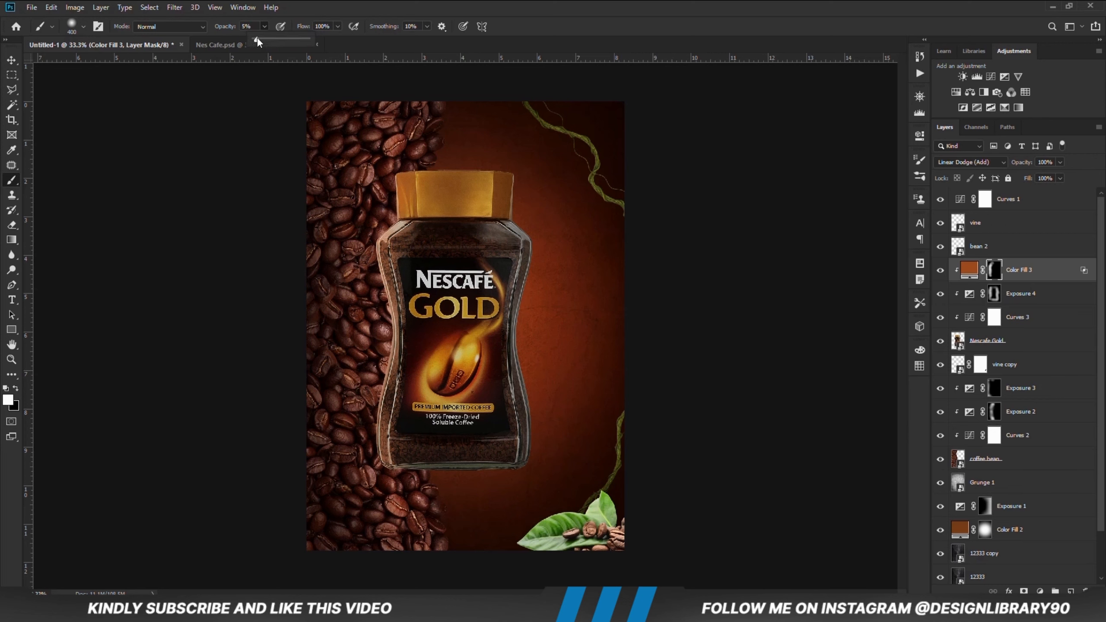
{"action": "left_click", "coordinate": [308, 5]}
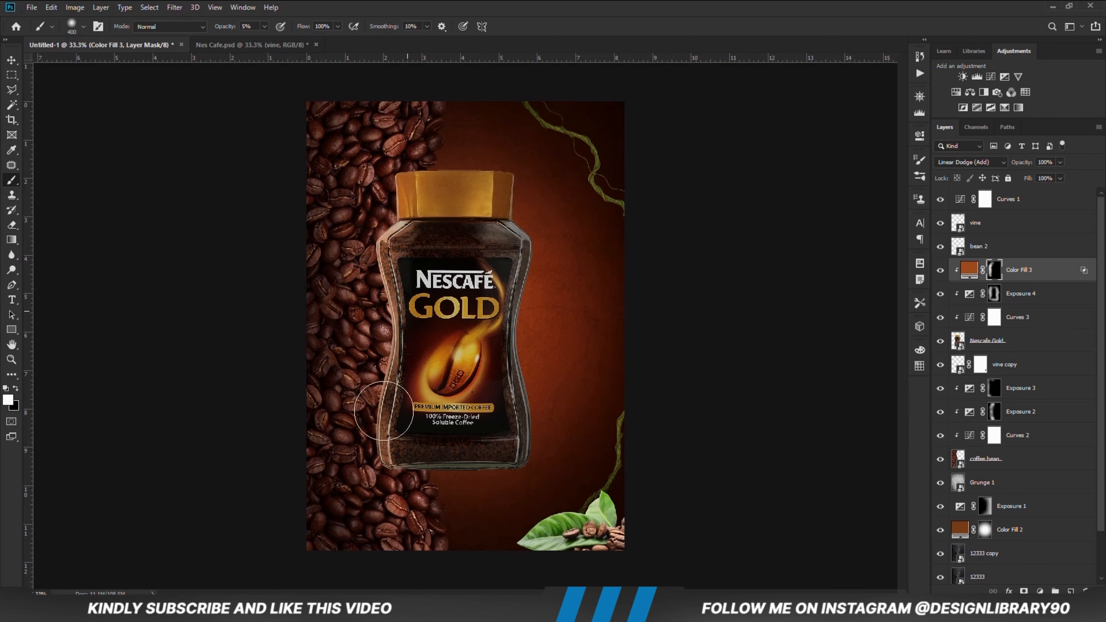
{"action": "mouse_move", "coordinate": [384, 411]}
{"action": "left_mouse_down"}
{"action": "mouse_move", "coordinate": [407, 478]}
{"action": "mouse_move", "coordinate": [386, 383]}
{"action": "mouse_move", "coordinate": [394, 464]}
{"action": "left_mouse_up"}
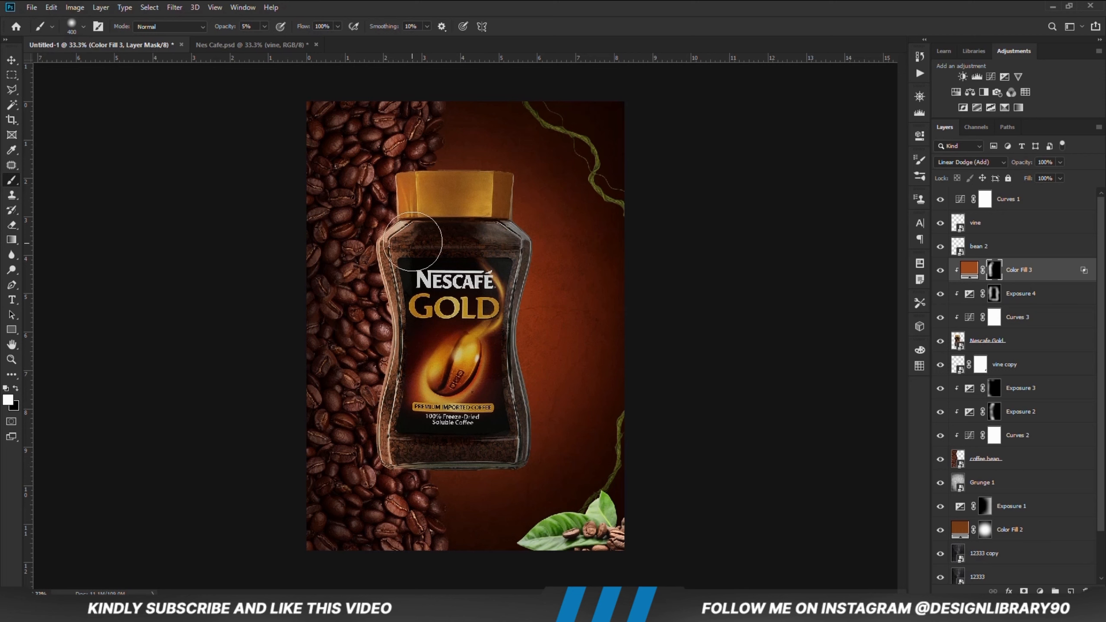
{"action": "left_click", "coordinate": [940, 271]}
{"action": "left_click", "coordinate": [940, 271]}
- Add another Solid Color fill layer above Color Fill 3 using the colour 4c1d12 copied from the Notepad list
{"action": "left_click", "coordinate": [1040, 591]}
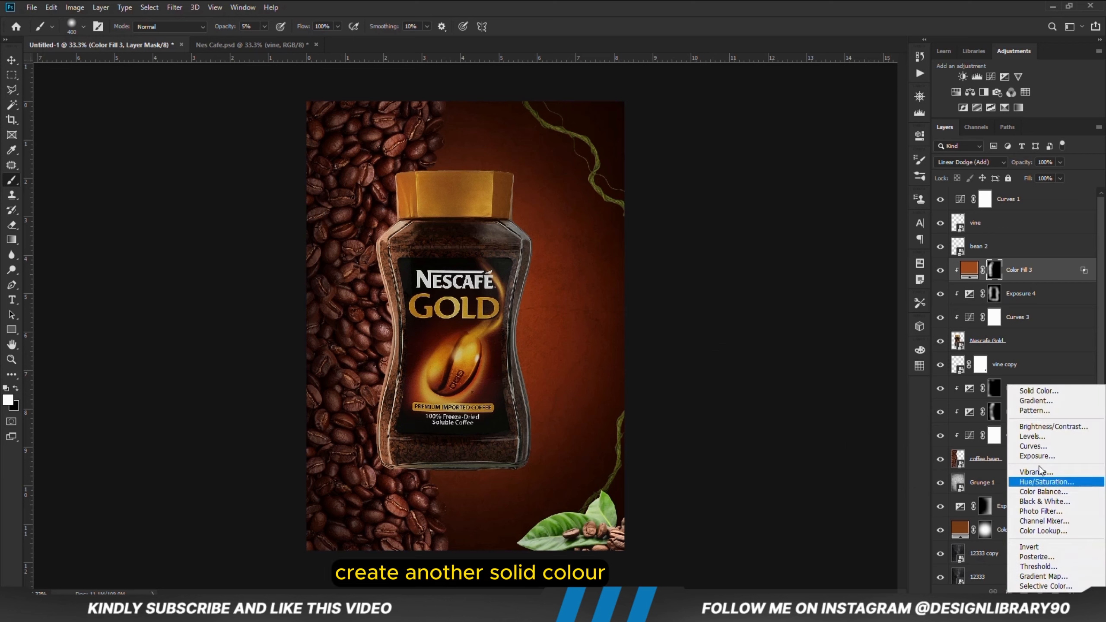
{"action": "left_click", "coordinate": [1028, 392]}
{"action": "key", "text": "alt+Tab"}
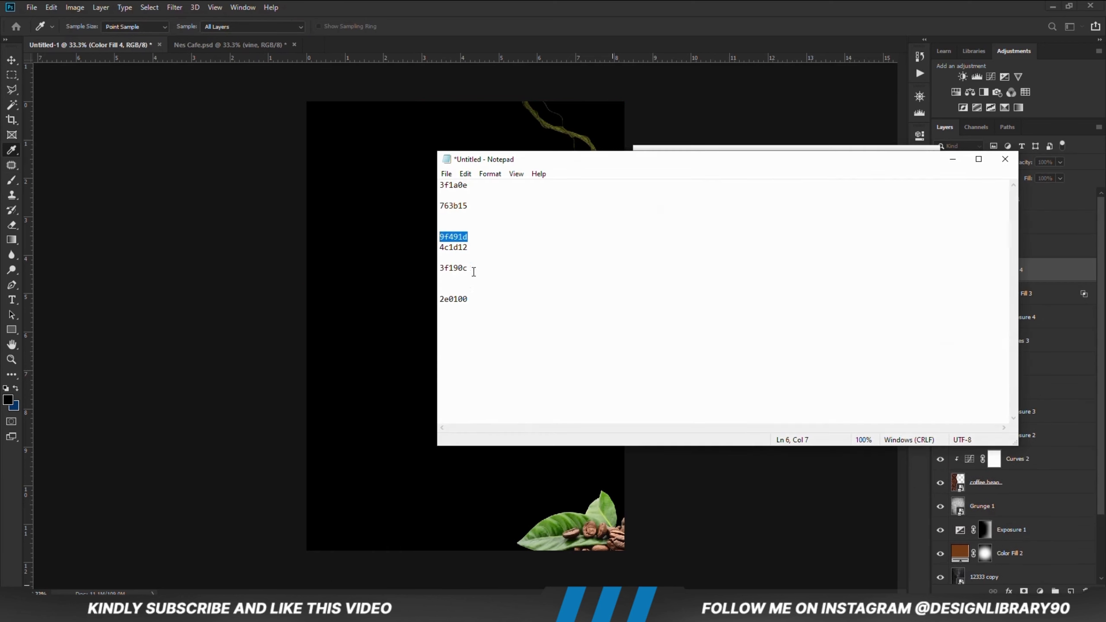
{"action": "right_click", "coordinate": [469, 249]}
{"action": "left_click", "coordinate": [500, 285]}
{"action": "key", "text": "alt+Tab"}
{"action": "right_click", "coordinate": [829, 361]}
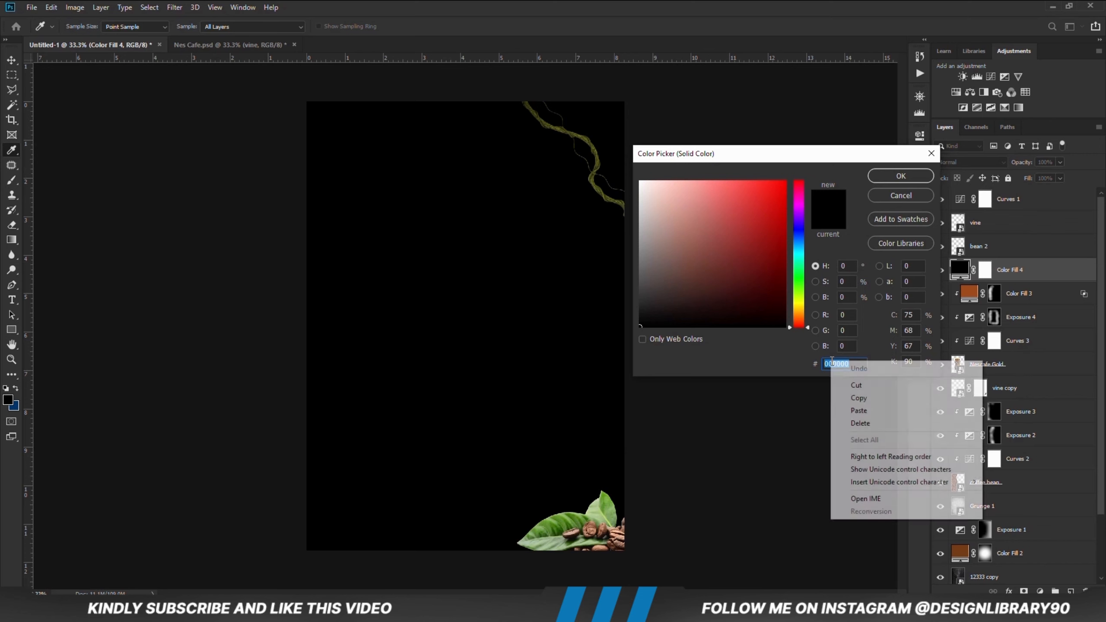
{"action": "left_click", "coordinate": [853, 416]}
{"action": "left_click", "coordinate": [878, 175]}
{"action": "key", "text": "b"}
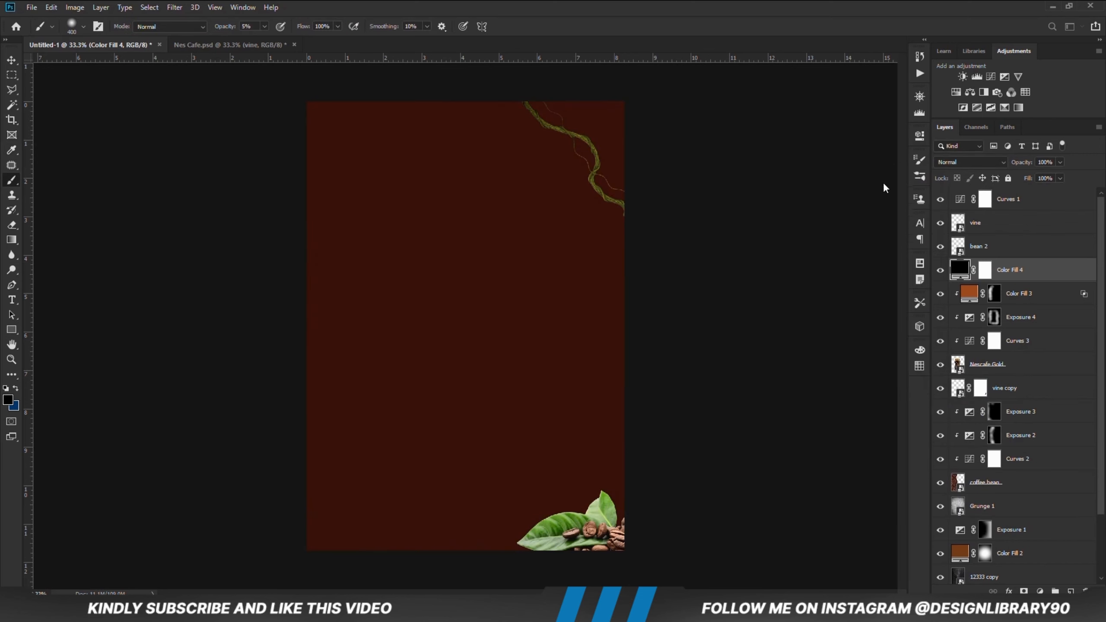
- Clip the dark brown fill layer to the Nescafe Gold jar and set its blend mode to Multiply
{"action": "right_click", "coordinate": [1018, 271]}
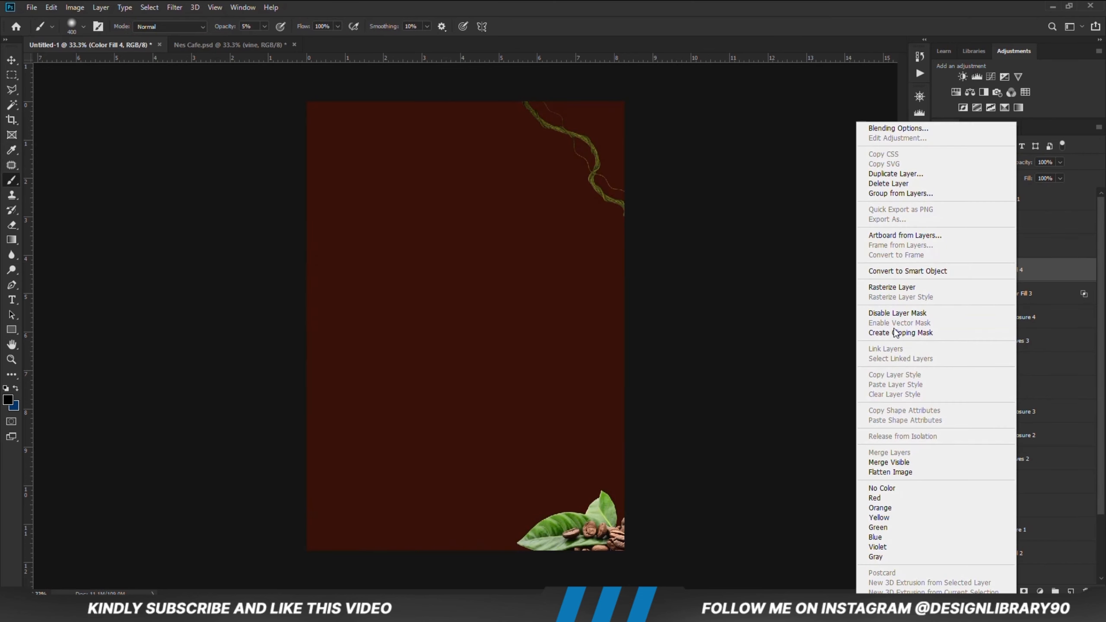
{"action": "left_click", "coordinate": [895, 333]}
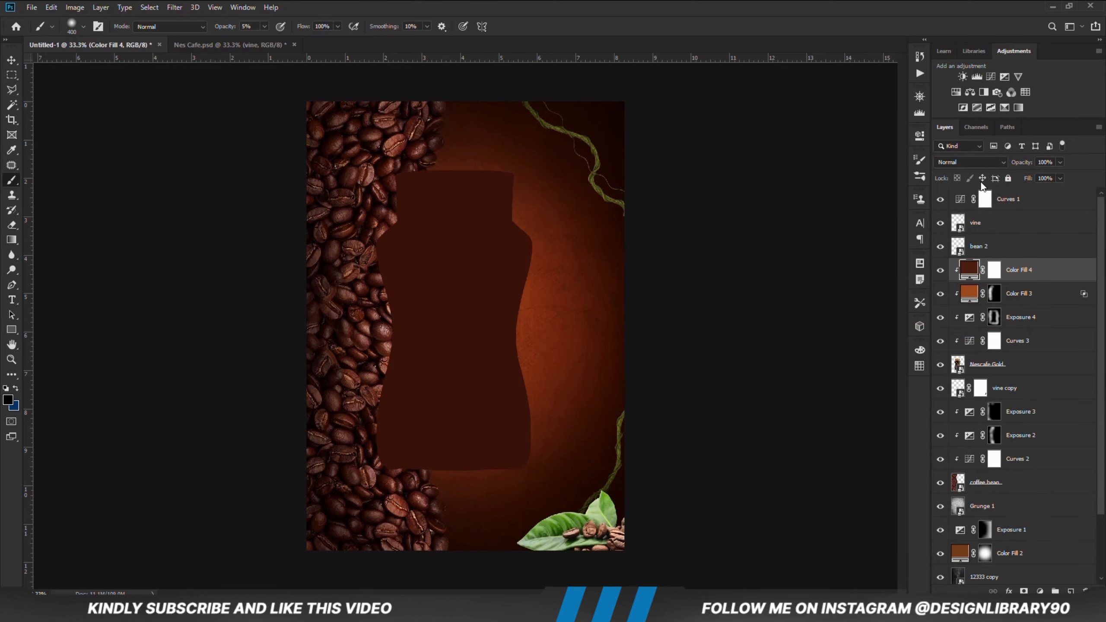
{"action": "left_click", "coordinate": [987, 164]}
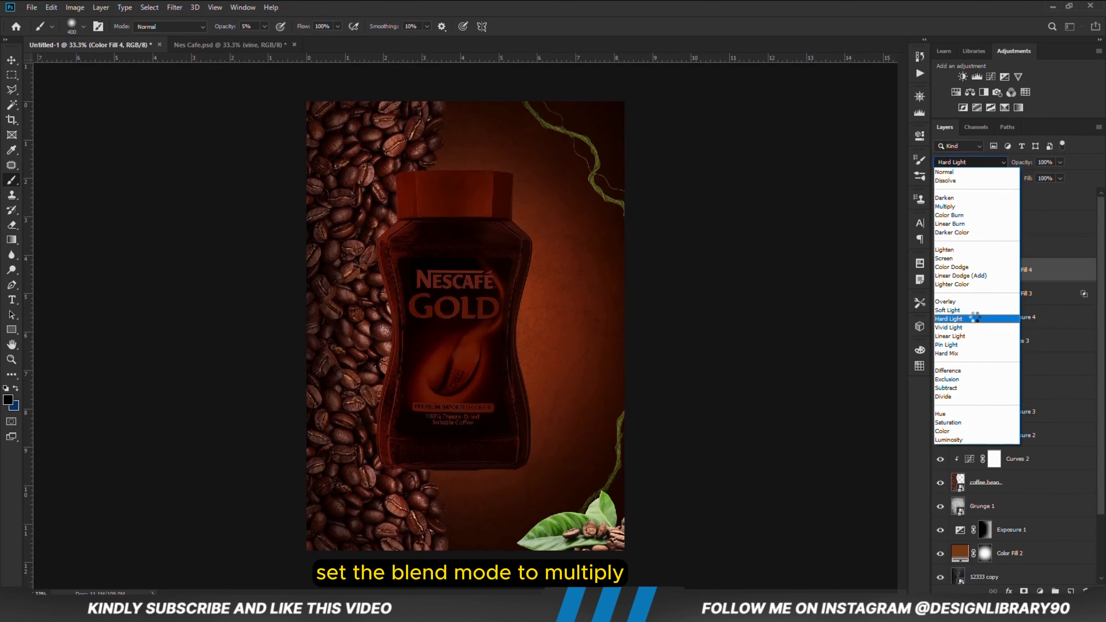
{"action": "left_click", "coordinate": [947, 206]}
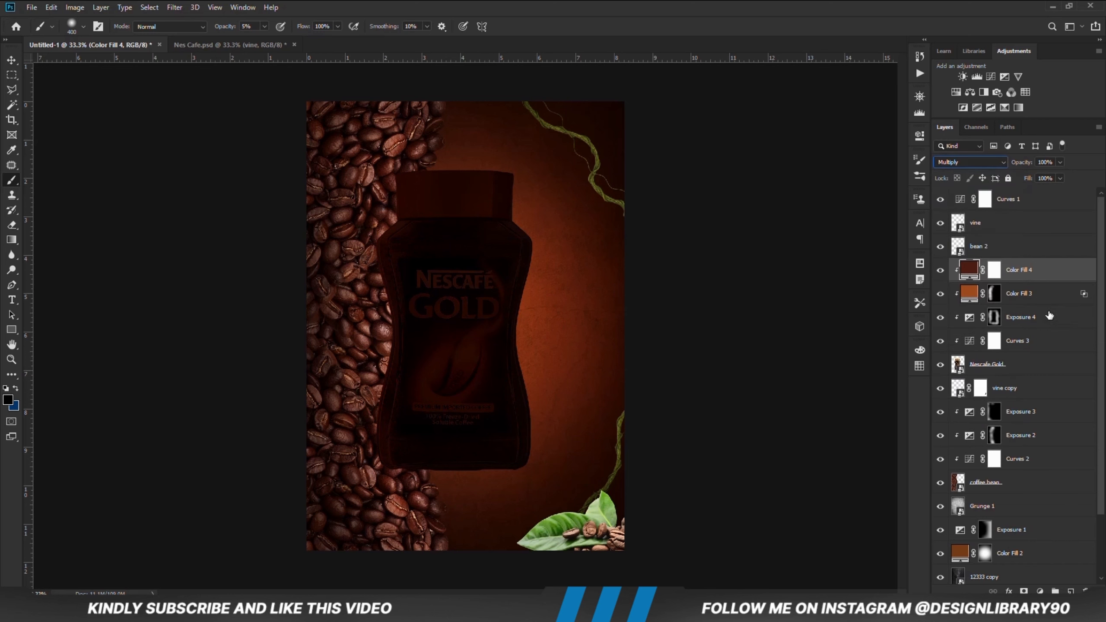
- Invert the Color Fill 4 mask to black so the dark brown fill is hidden from the jar
{"action": "left_click", "coordinate": [995, 271]}
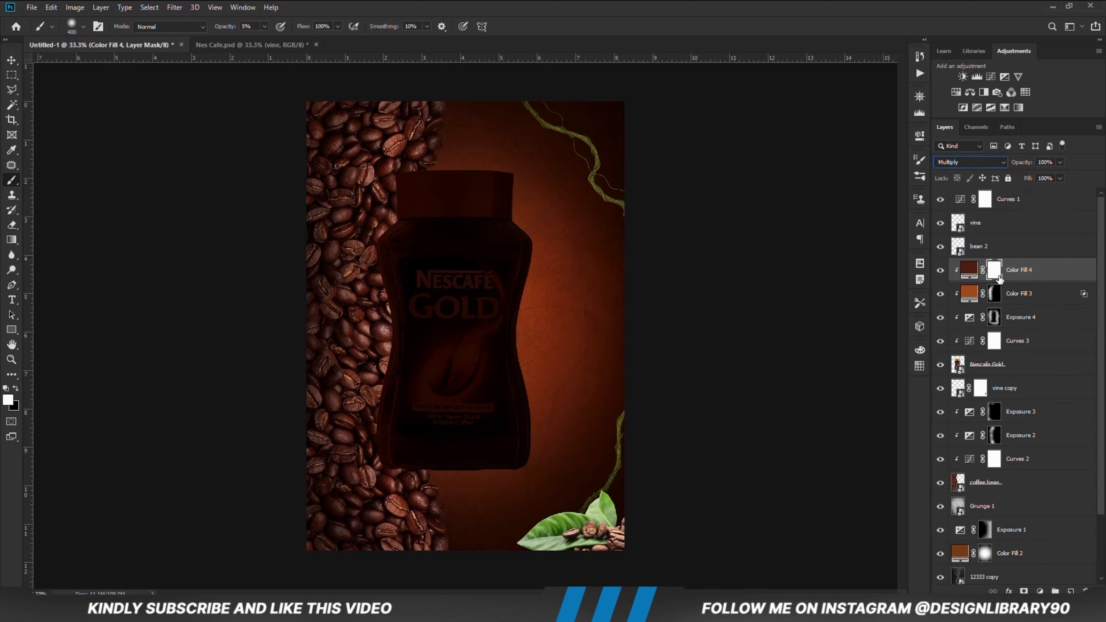
{"action": "key", "text": "ctrl+i"}
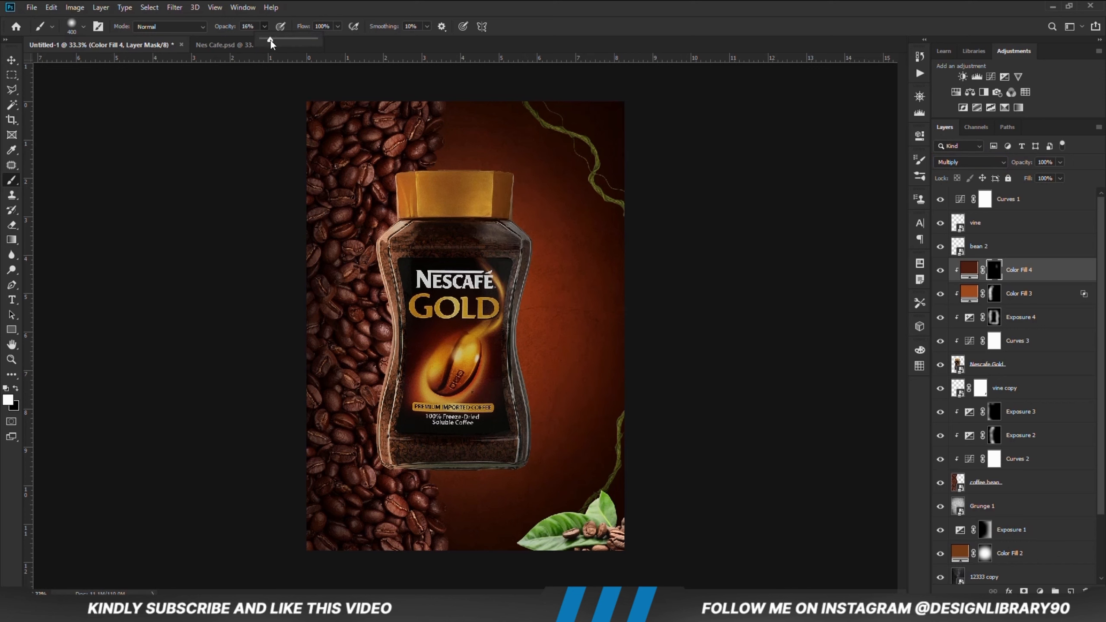
- Paint white on the Color Fill 4 mask down the jar's right side with a 600 px brush at 19% opacity
{"action": "left_click_drag", "start_coordinate": [270, 40], "coordinate": [272, 39]}
{"action": "key", "text": "bracketright"}
{"action": "key", "text": "bracketright"}
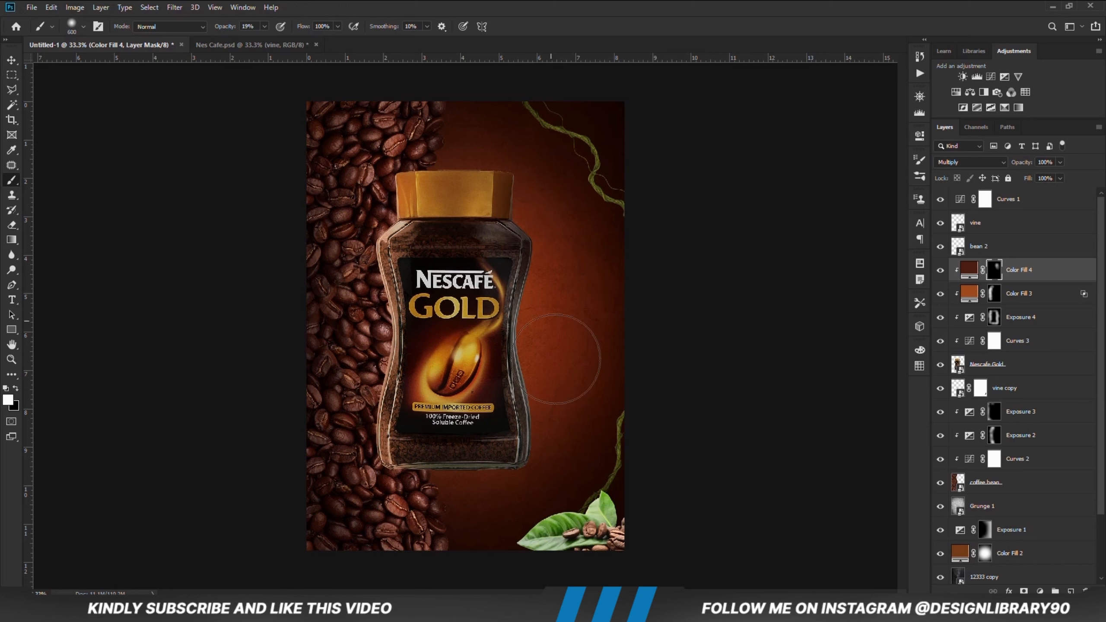
{"action": "mouse_move", "coordinate": [555, 359]}
{"action": "left_mouse_down"}
{"action": "mouse_move", "coordinate": [518, 492]}
{"action": "mouse_move", "coordinate": [504, 504]}
{"action": "mouse_move", "coordinate": [431, 495]}
{"action": "mouse_move", "coordinate": [543, 476]}
{"action": "mouse_move", "coordinate": [551, 351]}
{"action": "mouse_move", "coordinate": [549, 377]}
{"action": "mouse_move", "coordinate": [526, 177]}
{"action": "mouse_move", "coordinate": [536, 170]}
{"action": "mouse_move", "coordinate": [568, 283]}
{"action": "mouse_move", "coordinate": [572, 315]}
{"action": "mouse_move", "coordinate": [563, 260]}
{"action": "mouse_move", "coordinate": [576, 418]}
{"action": "left_mouse_up"}
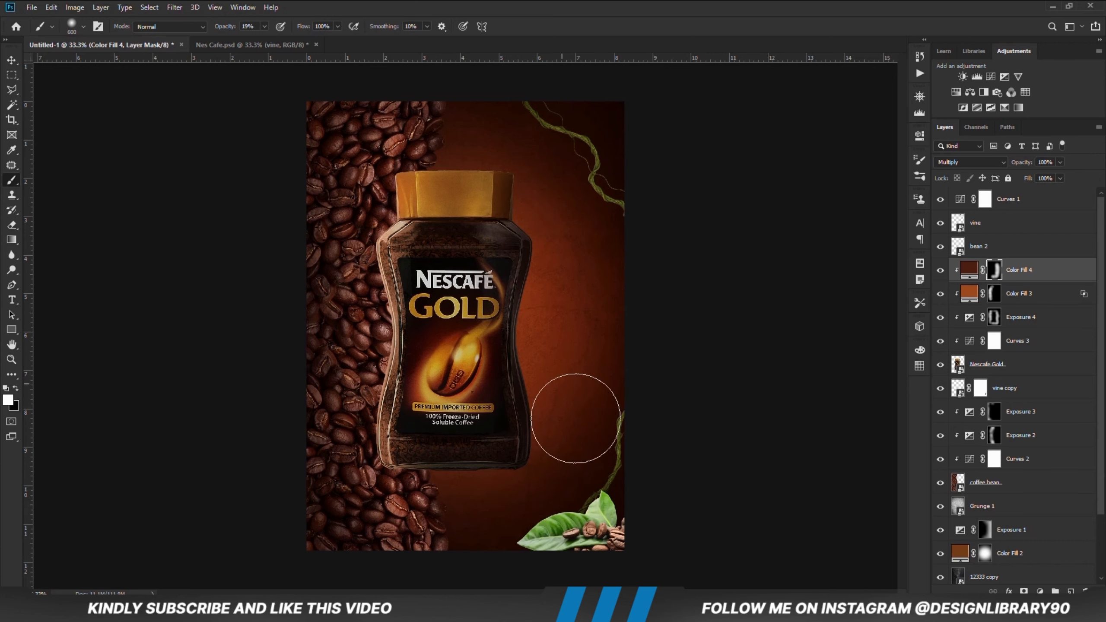
- Compare the jar with Color Fill 4 off, and reduce that layer's opacity to 90%
{"action": "left_click", "coordinate": [939, 270]}
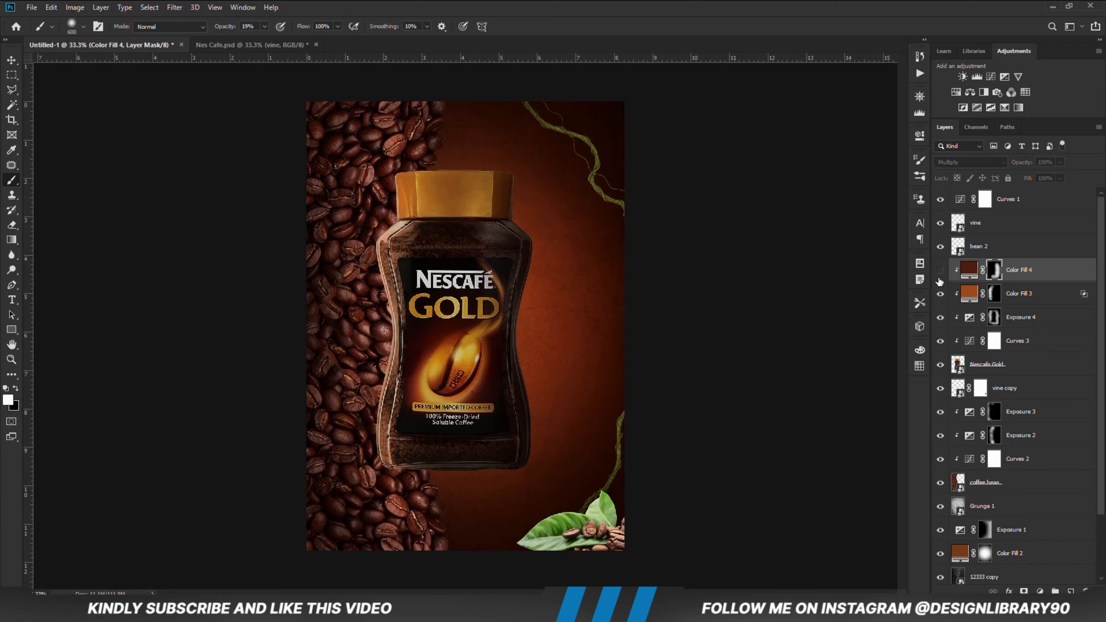
{"action": "left_click", "coordinate": [940, 270]}
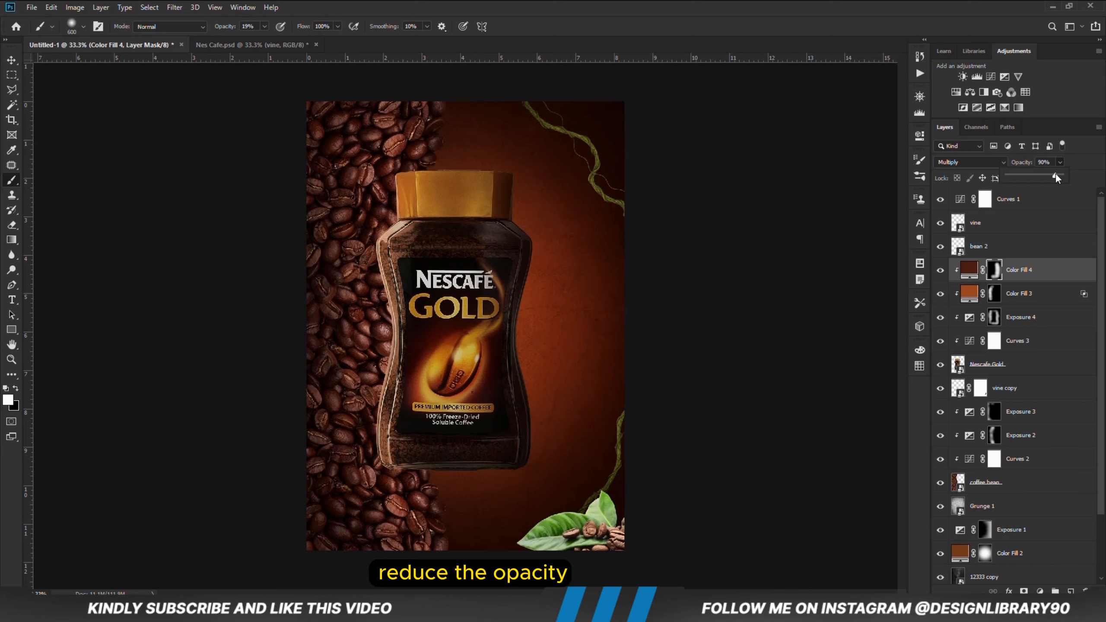
{"action": "left_click", "coordinate": [11, 60]}
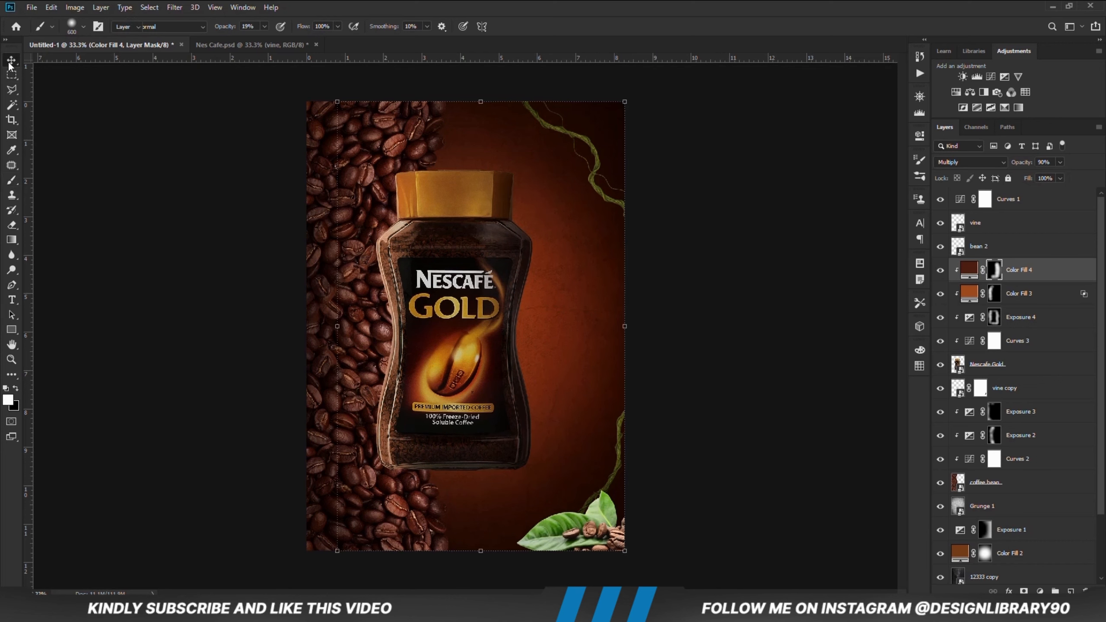
{"action": "left_click", "coordinate": [213, 291]}
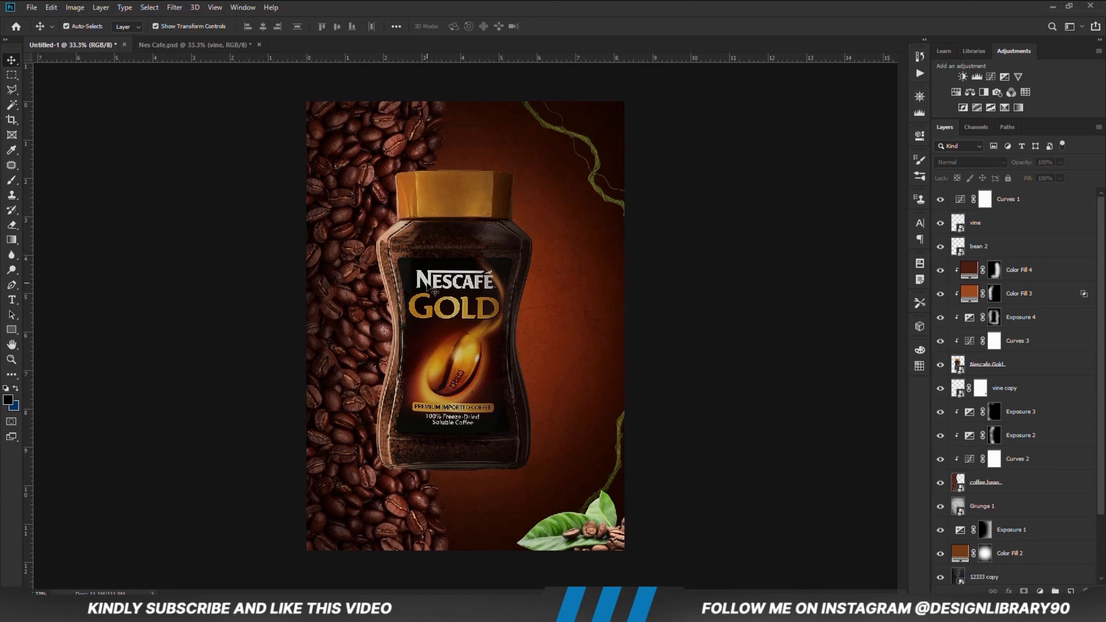
- Add a darkening Exposure adjustment clipped directly above the Nescafe Gold layer, and invert its mask to black
{"action": "left_click", "coordinate": [991, 365]}
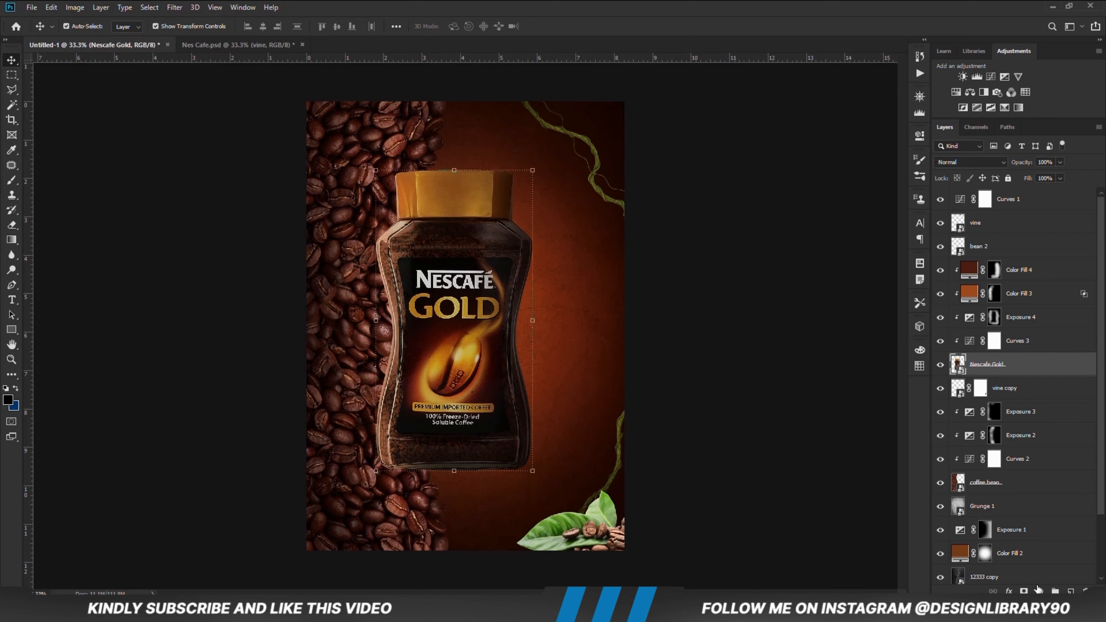
{"action": "left_click", "coordinate": [1039, 591]}
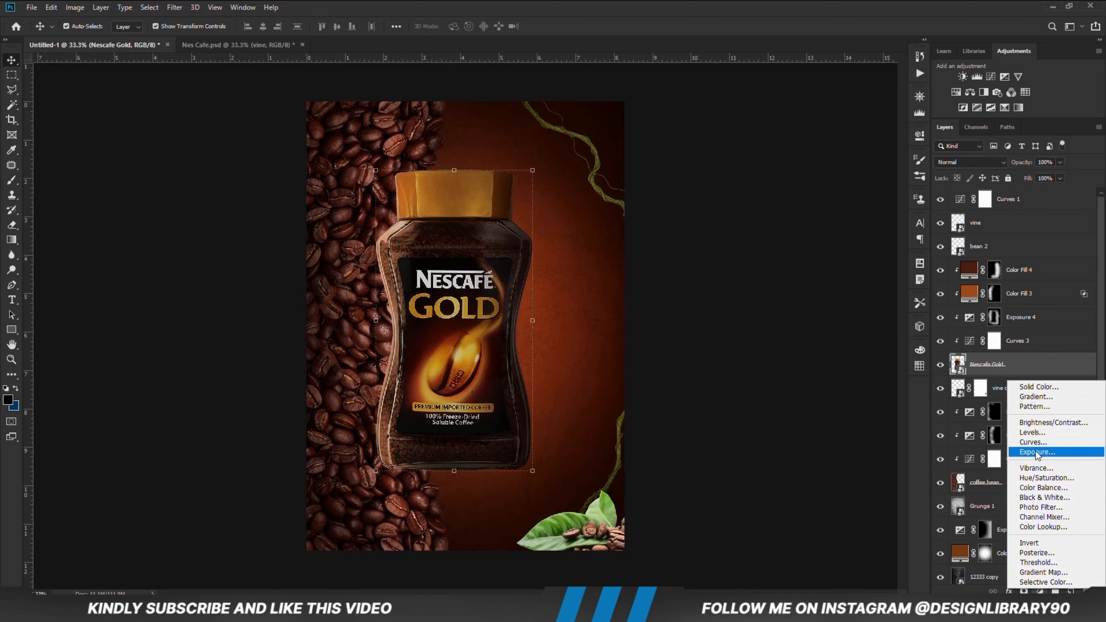
{"action": "left_click", "coordinate": [1018, 452]}
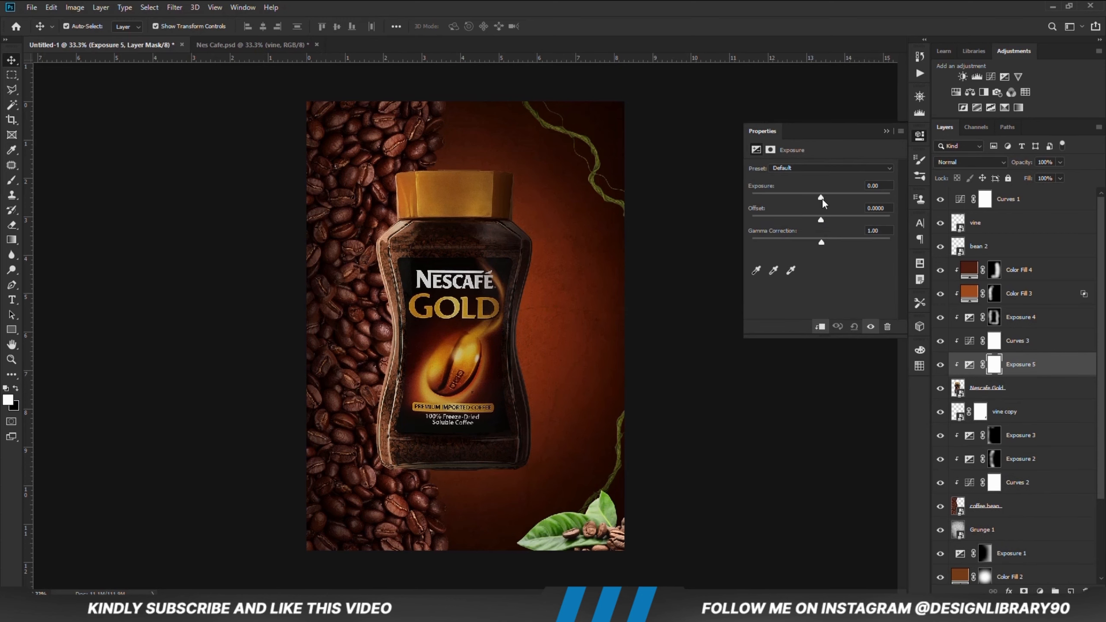
{"action": "left_click_drag", "start_coordinate": [822, 199], "coordinate": [788, 194]}
{"action": "left_click", "coordinate": [886, 131]}
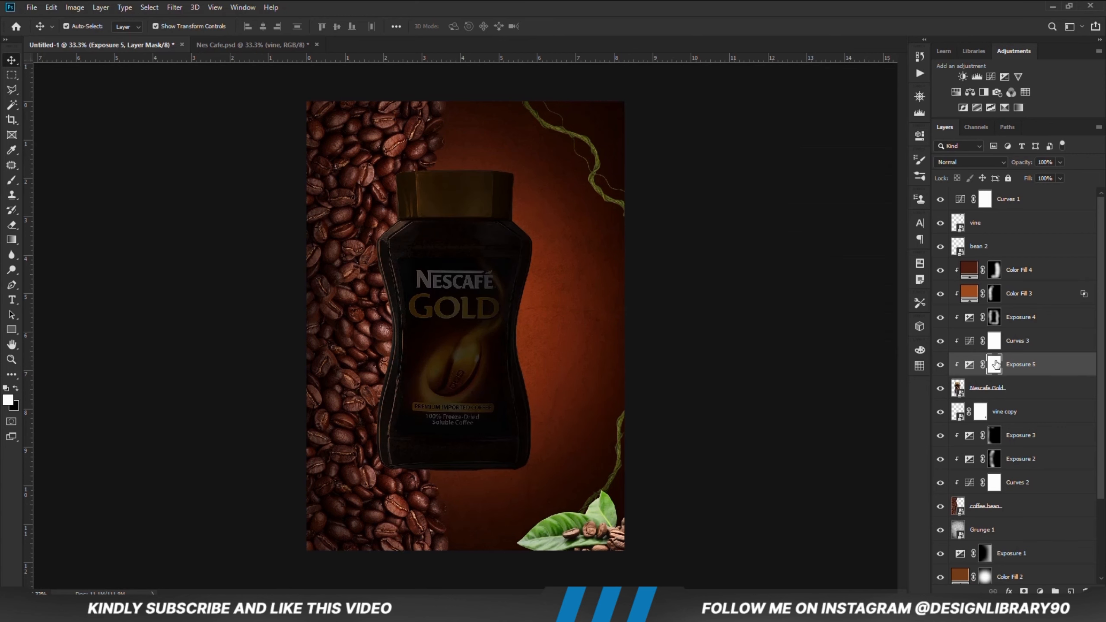
{"action": "key", "text": "ctrl+i"}
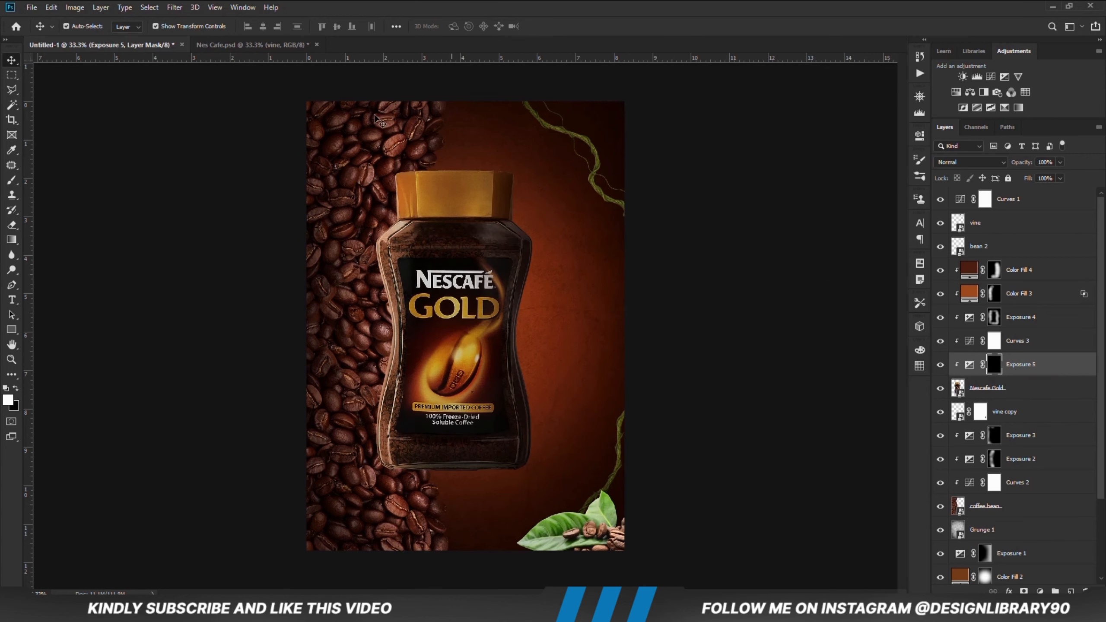
- Paint soft shading over the jar on the Exposure 5 mask with a white brush at 5% opacity
{"action": "left_click", "coordinate": [12, 180]}
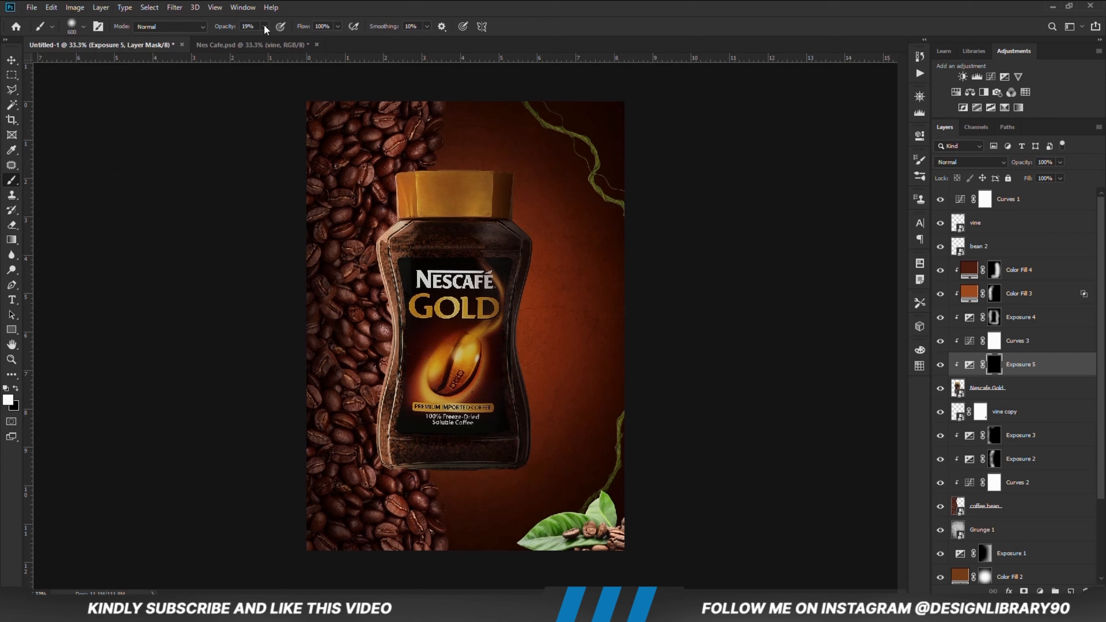
{"action": "left_click", "coordinate": [465, 2]}
{"action": "mouse_move", "coordinate": [484, 259]}
{"action": "left_mouse_down"}
{"action": "mouse_move", "coordinate": [409, 243]}
{"action": "mouse_move", "coordinate": [481, 198]}
{"action": "mouse_move", "coordinate": [484, 208]}
{"action": "left_mouse_up"}
{"action": "mouse_move", "coordinate": [500, 437]}
{"action": "left_mouse_down"}
{"action": "mouse_move", "coordinate": [417, 450]}
{"action": "mouse_move", "coordinate": [463, 396]}
{"action": "mouse_move", "coordinate": [540, 421]}
{"action": "left_mouse_up"}
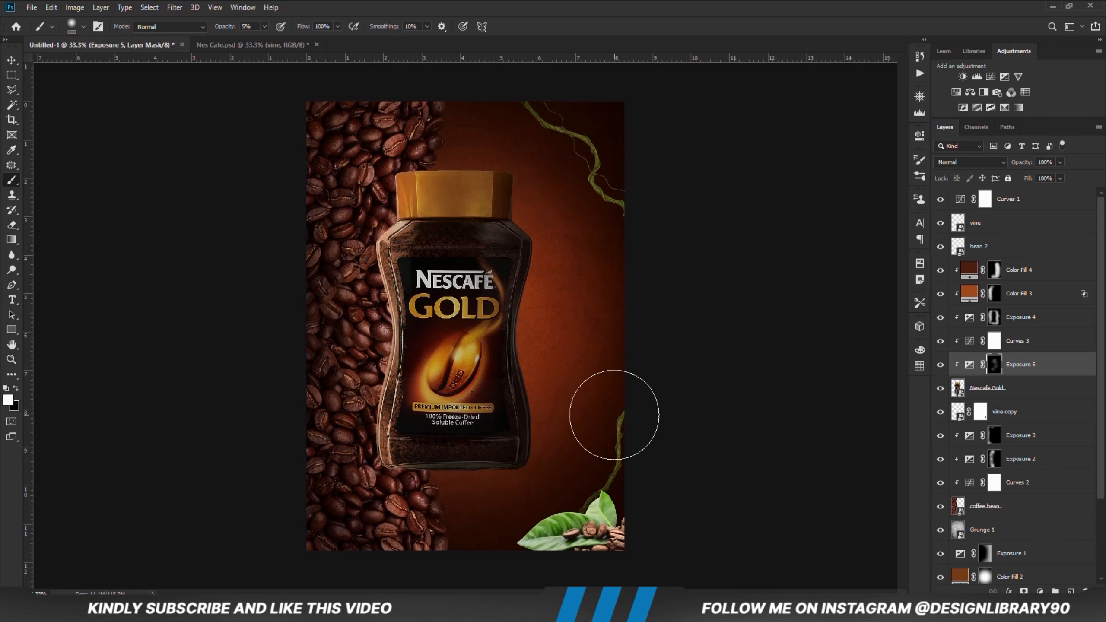
- Compare the jar without Exposure 5, and lower that layer's opacity to 73%
{"action": "left_click", "coordinate": [938, 366]}
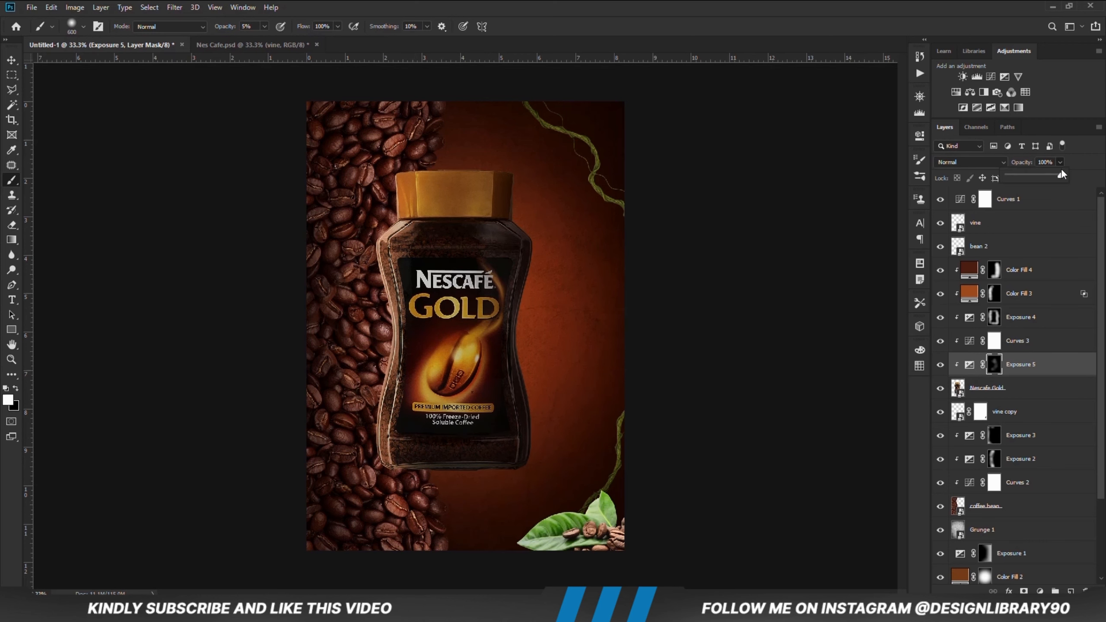
{"action": "key", "text": "v"}
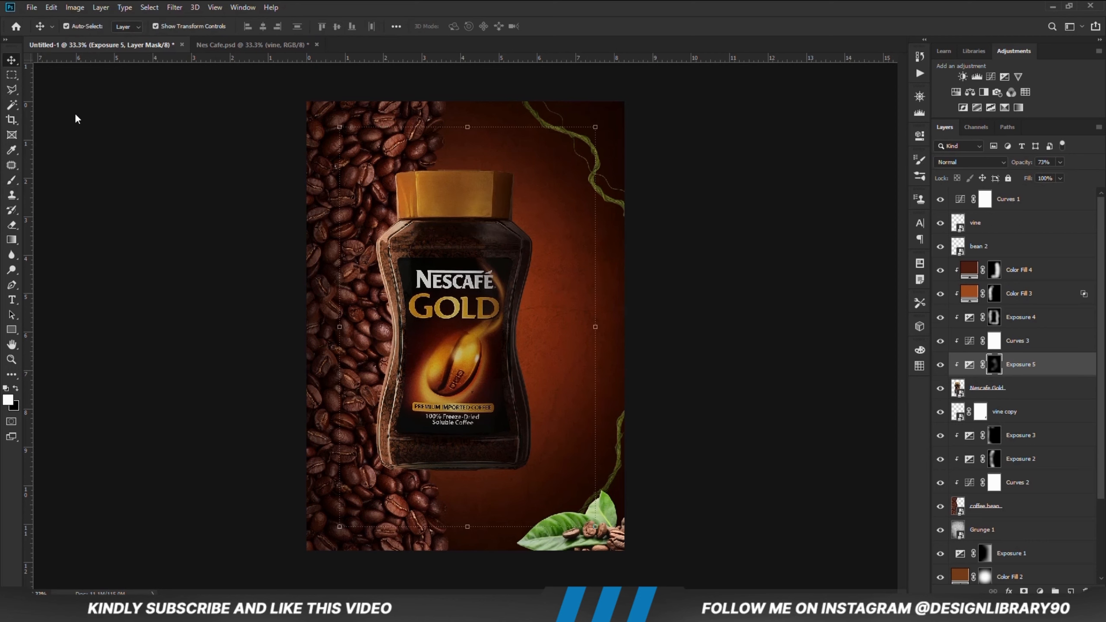
{"action": "left_click", "coordinate": [644, 340]}
- Enable a Drop Shadow layer style on the Nescafe Gold layer
{"action": "left_click", "coordinate": [1036, 392]}
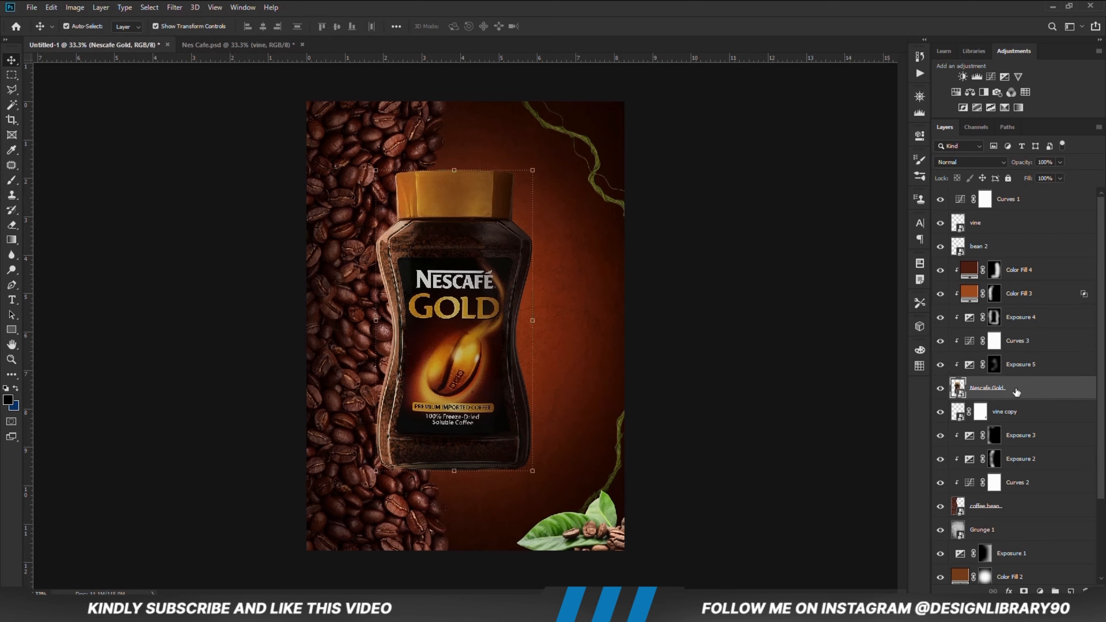
{"action": "right_click", "coordinate": [1026, 389]}
{"action": "left_click", "coordinate": [906, 125]}
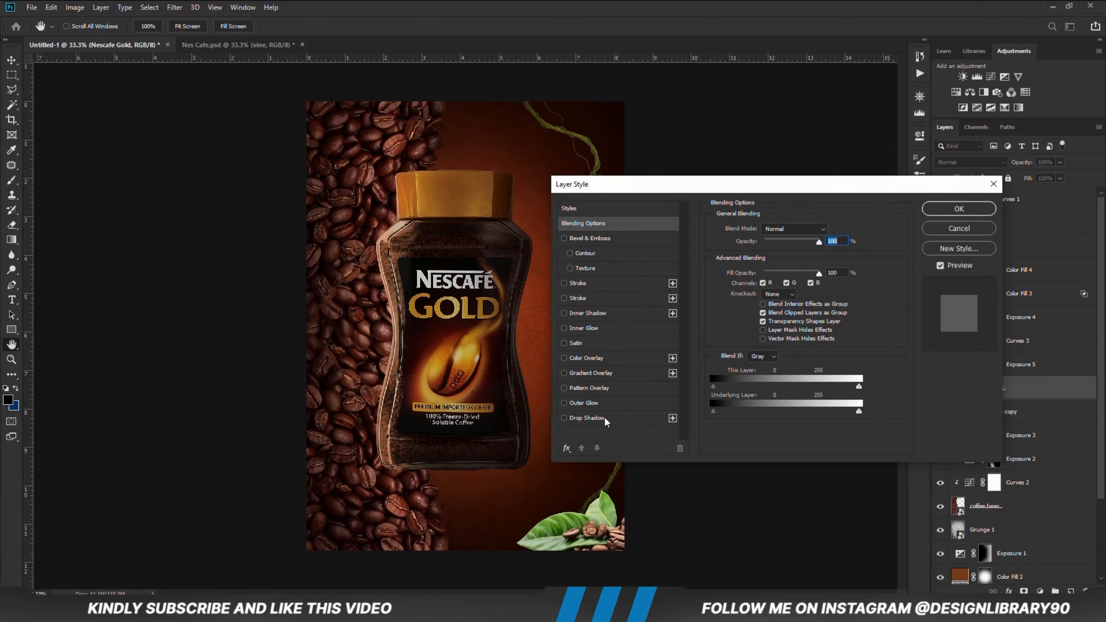
{"action": "left_click", "coordinate": [604, 417]}
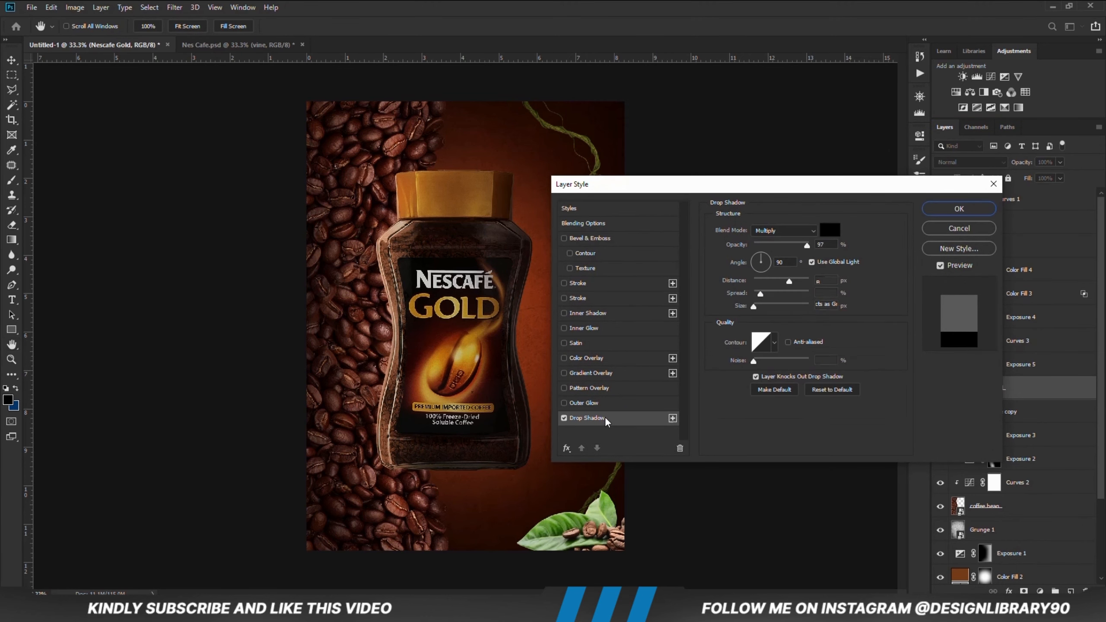
- Set the drop shadow's colour to 2e0100, copied from the Notepad list
{"action": "left_click", "coordinate": [839, 233]}
{"action": "key", "text": "alt+Tab"}
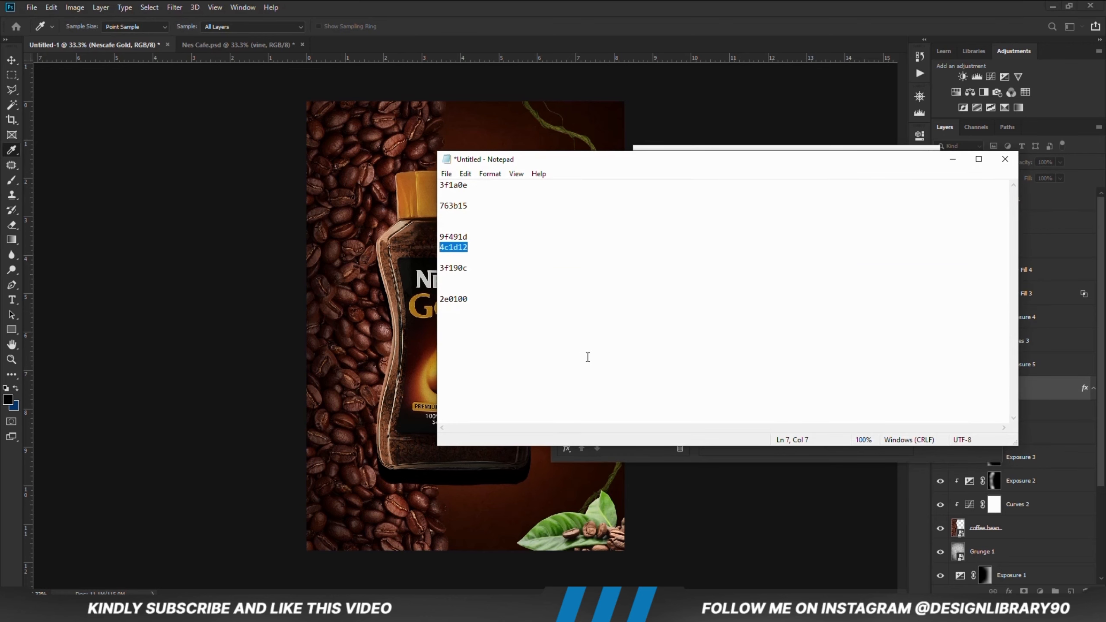
{"action": "double_click", "coordinate": [453, 299]}
{"action": "right_click", "coordinate": [450, 295]}
{"action": "left_click", "coordinate": [486, 339]}
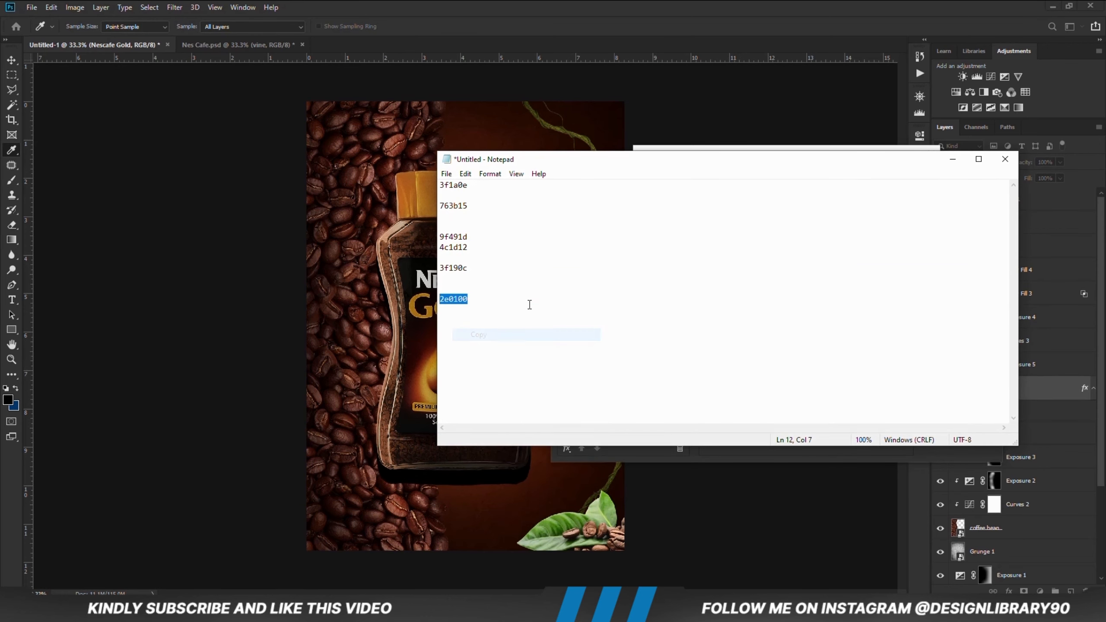
{"action": "left_click", "coordinate": [639, 28]}
{"action": "right_click", "coordinate": [836, 365]}
{"action": "left_click", "coordinate": [851, 414]}
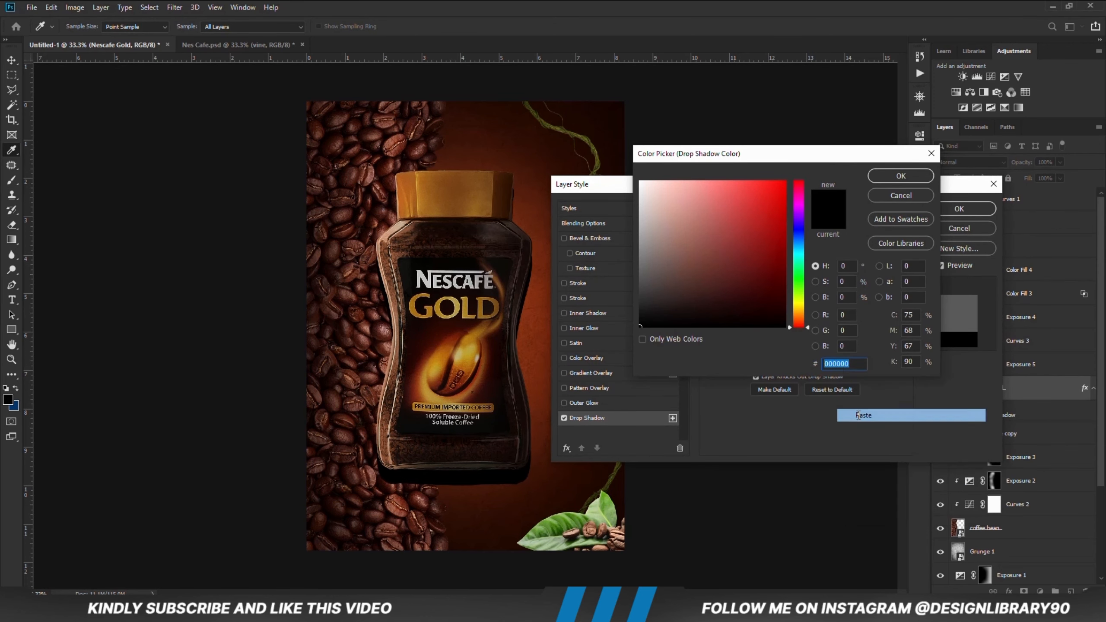
{"action": "left_click", "coordinate": [876, 176]}
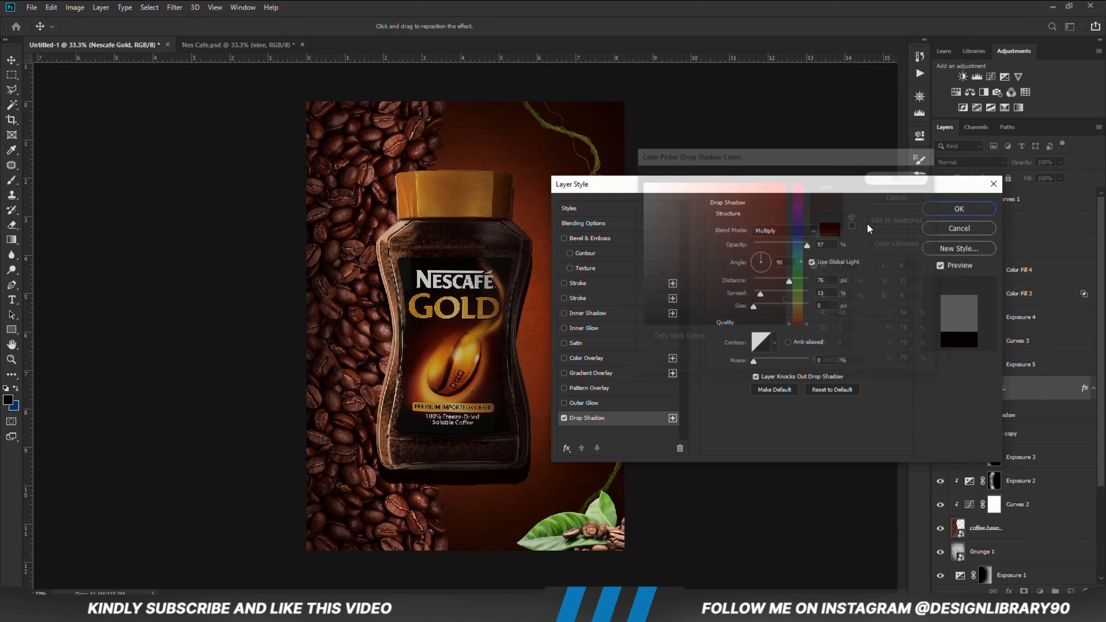
- Set the drop shadow's angle to 147°, reduce its size, and apply the layer style
{"action": "double_click", "coordinate": [810, 246]}
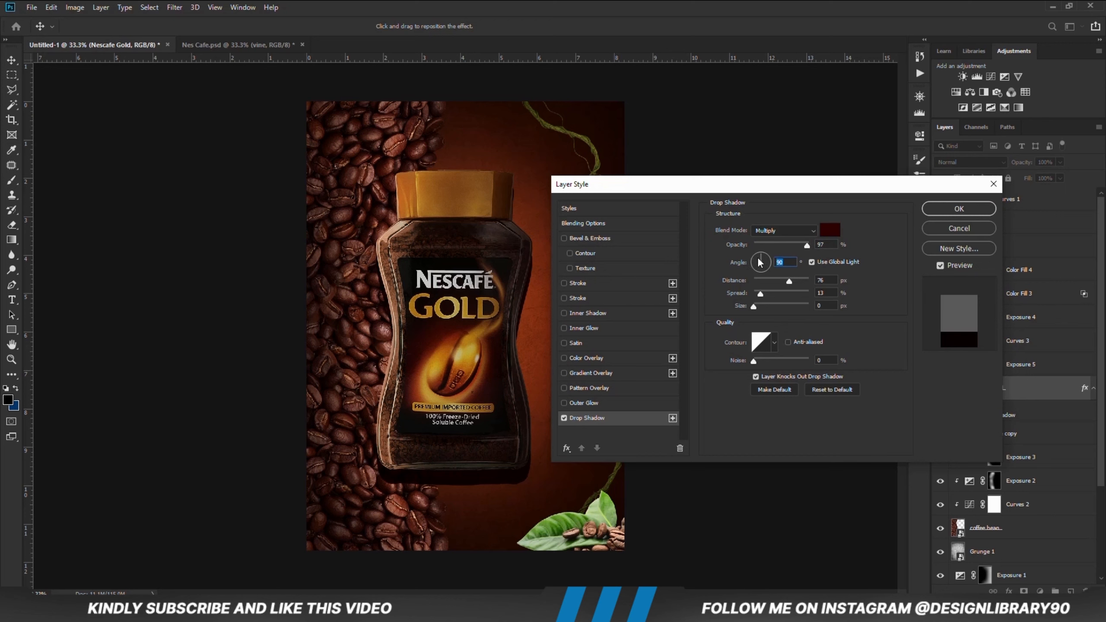
{"action": "type", "text": "147"}
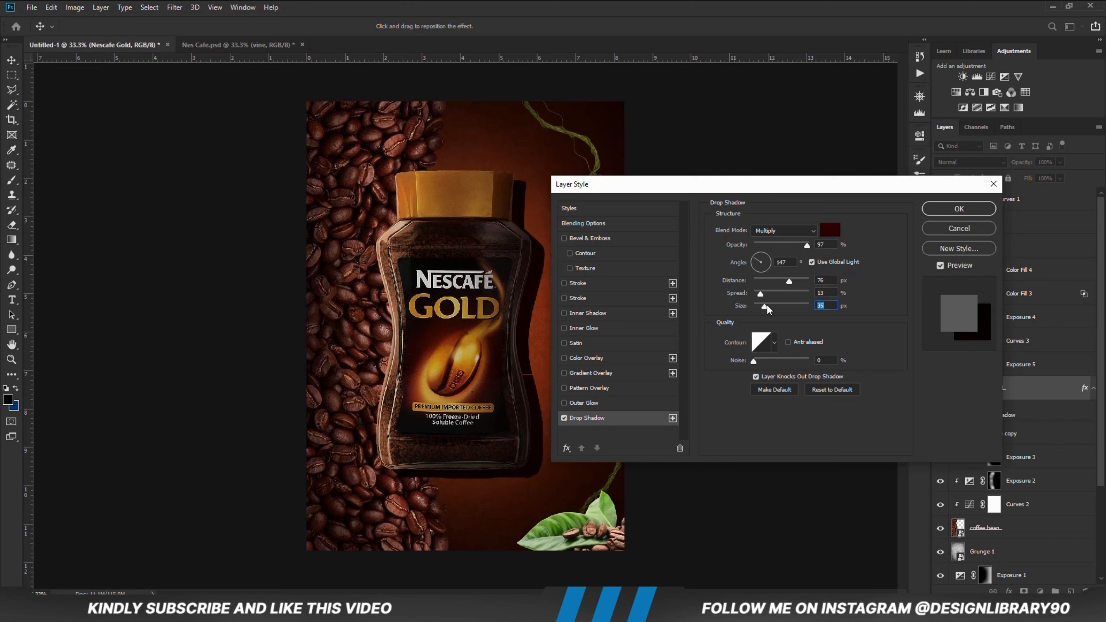
{"action": "left_click_drag", "start_coordinate": [765, 307], "coordinate": [740, 302]}
{"action": "left_click", "coordinate": [930, 213]}
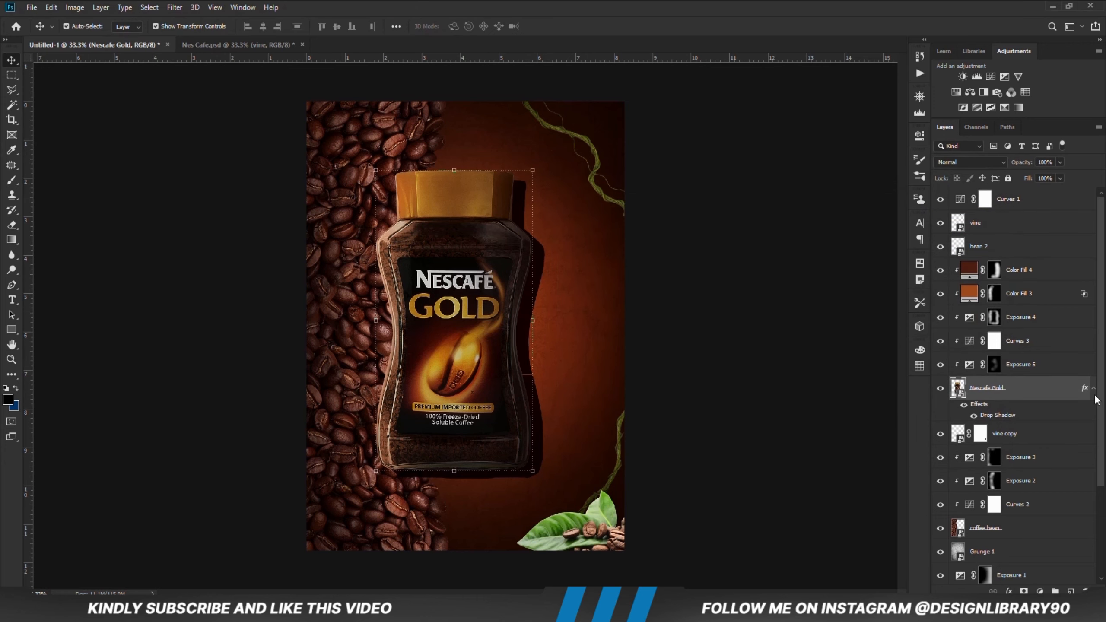
- Separate the jar's drop shadow into its own layer and convert that layer to a smart object
{"action": "left_click", "coordinate": [1093, 388]}
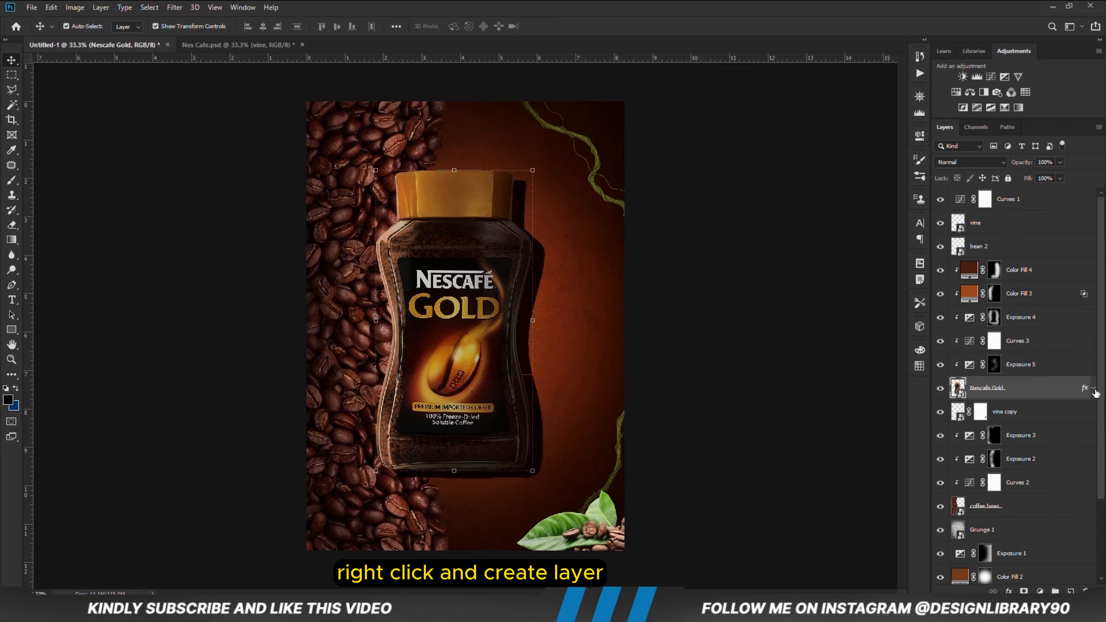
{"action": "right_click", "coordinate": [1095, 391]}
{"action": "left_click", "coordinate": [1036, 364]}
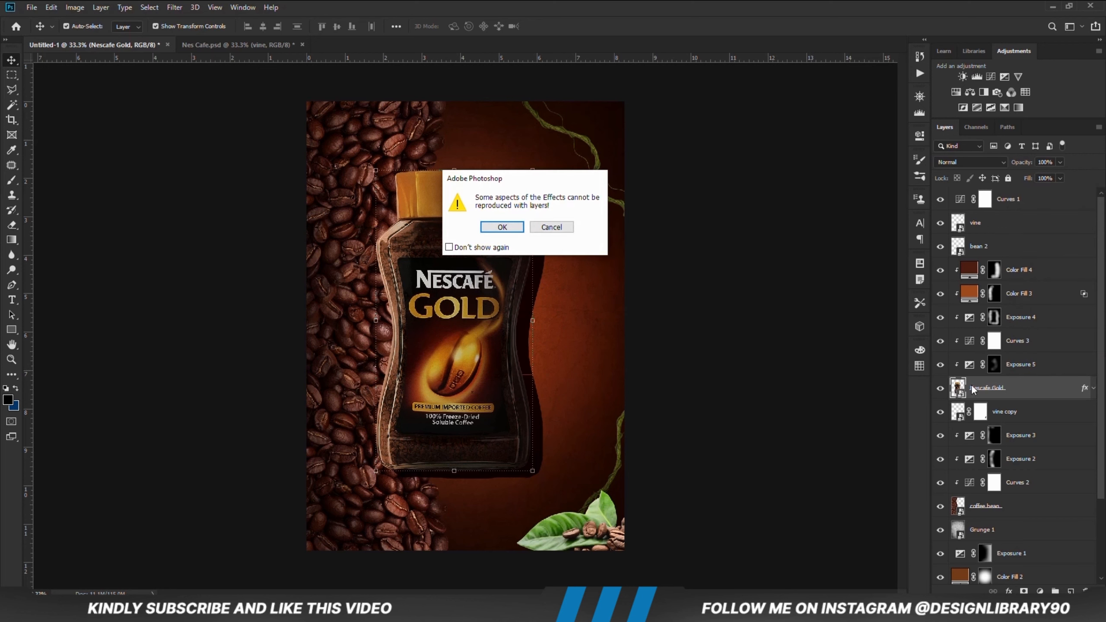
{"action": "left_click", "coordinate": [507, 232]}
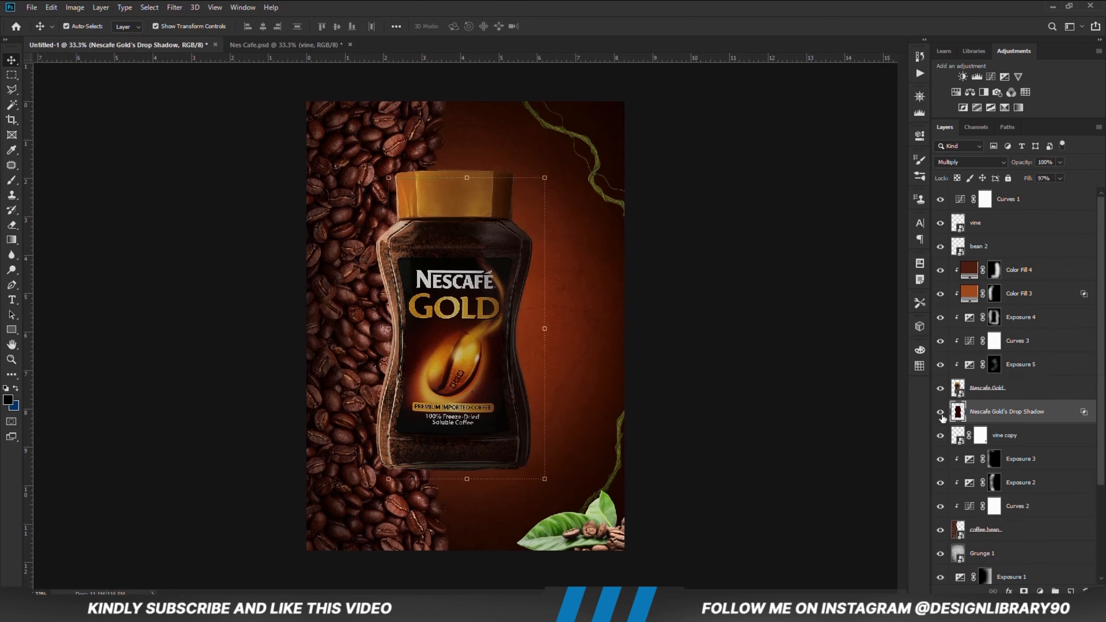
{"action": "right_click", "coordinate": [1003, 418]}
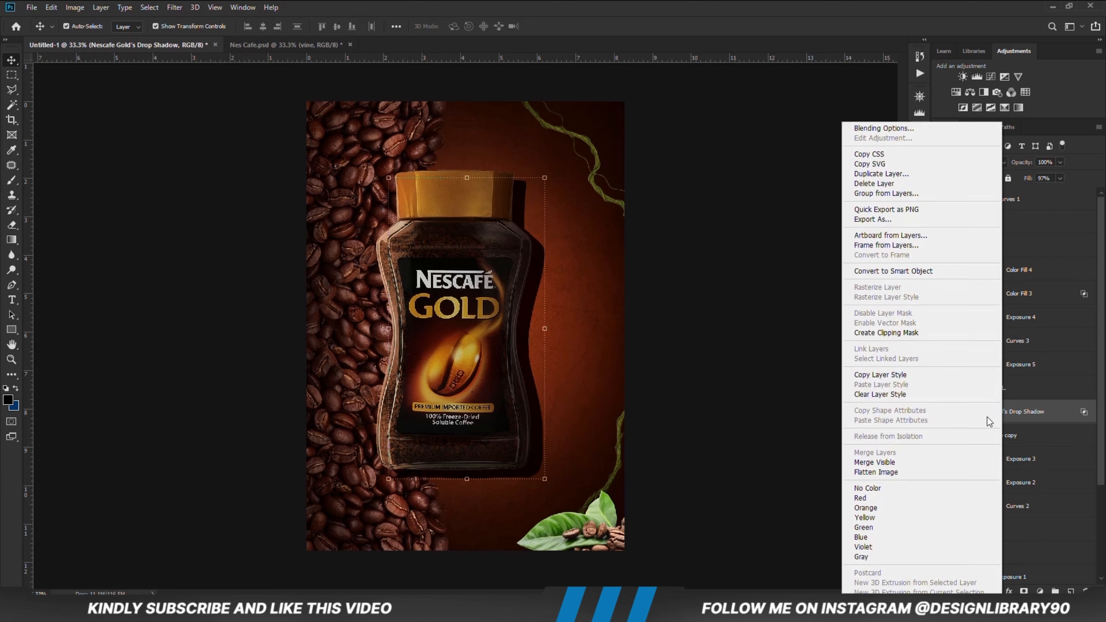
{"action": "left_click", "coordinate": [871, 270]}
- Apply a Motion Blur with angle -10° and distance 113 pixels to the drop shadow layer, and compare with the shadow off
{"action": "left_click", "coordinate": [179, 10]}
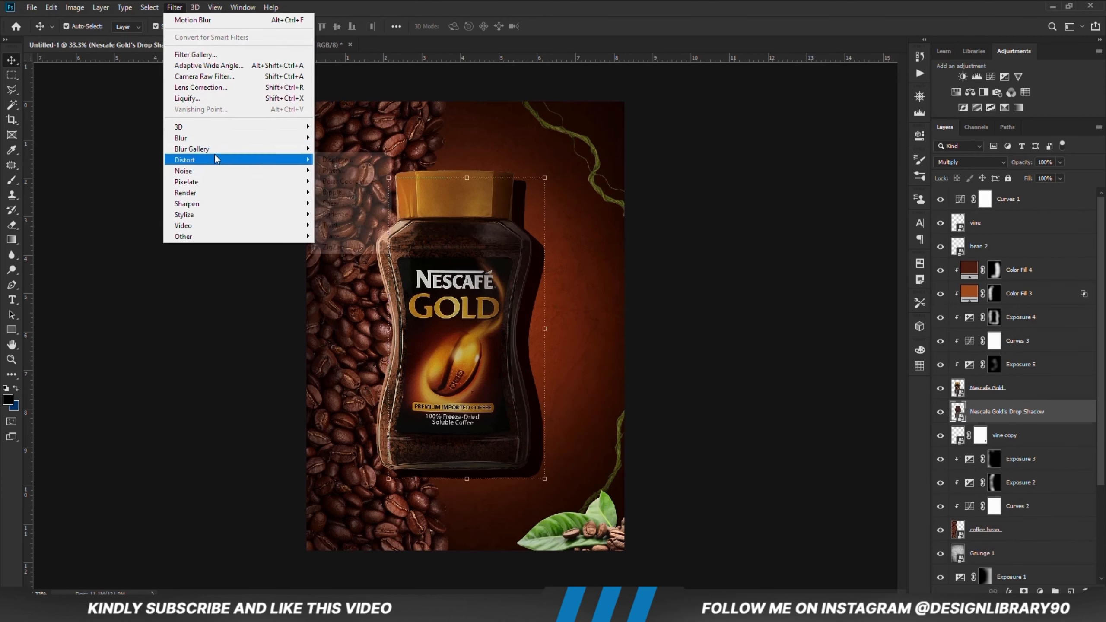
{"action": "mouse_move", "coordinate": [218, 138]}
{"action": "left_click", "coordinate": [341, 203]}
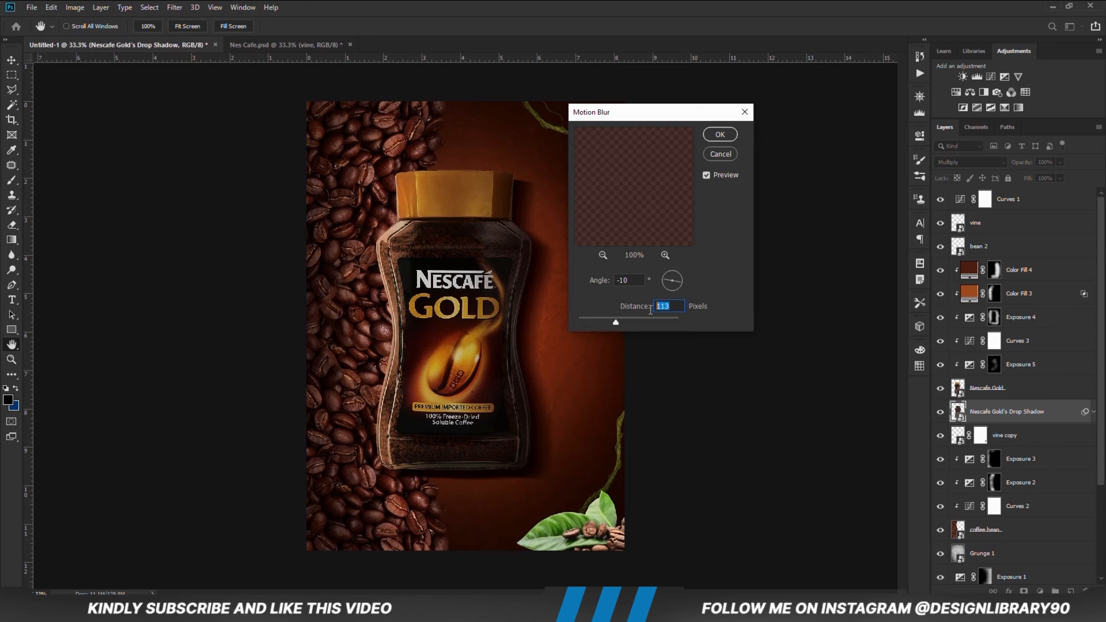
{"action": "left_click", "coordinate": [719, 135]}
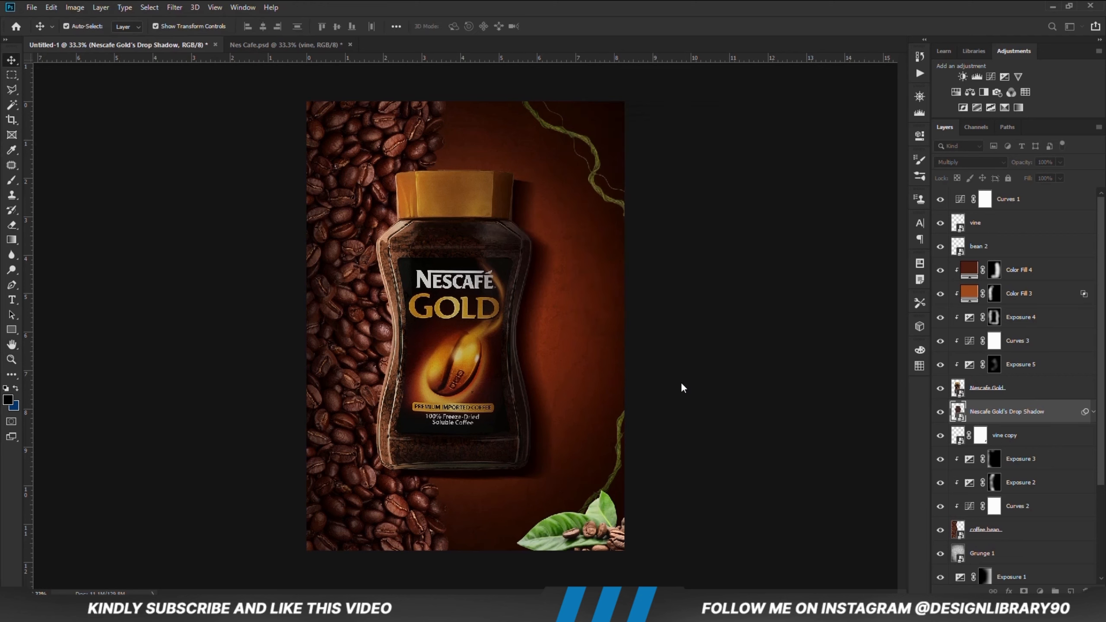
{"action": "left_click", "coordinate": [941, 414]}
{"action": "left_click", "coordinate": [941, 415]}
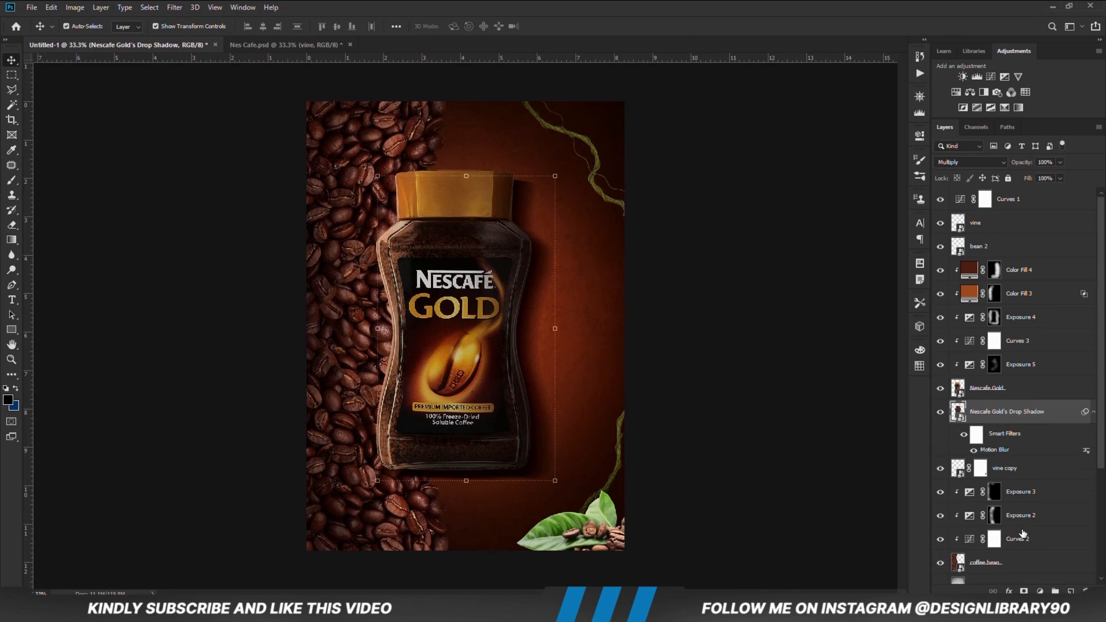
- Add a layer mask to the jar's drop shadow and paint it black with a soft brush at 13% opacity to fade the shadow
{"action": "left_click", "coordinate": [1022, 591]}
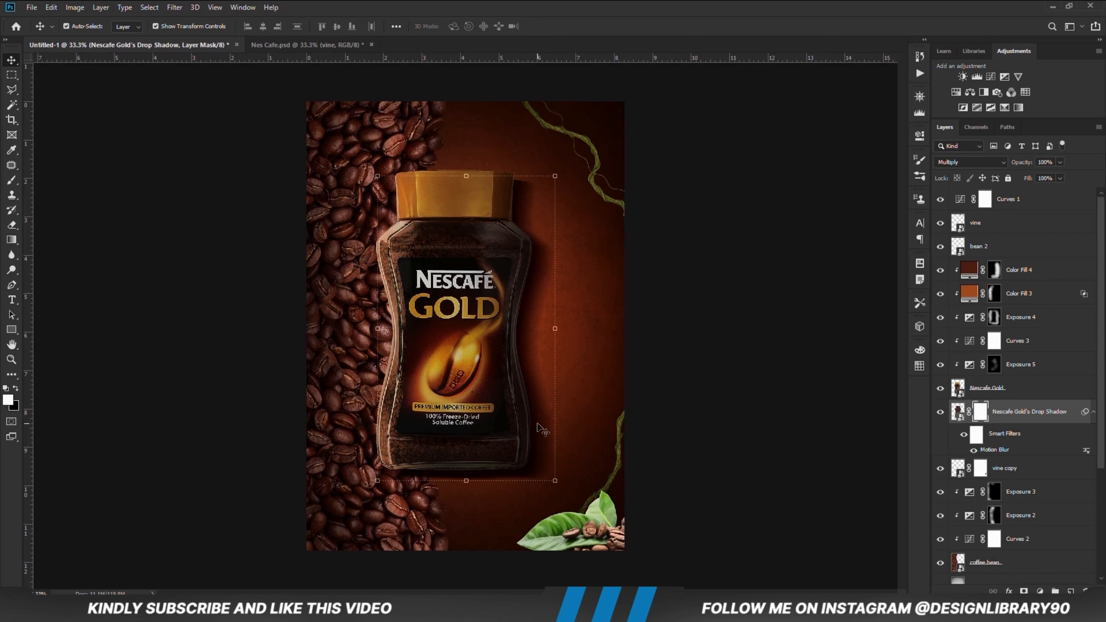
{"action": "left_click", "coordinate": [11, 180]}
{"action": "left_click", "coordinate": [56, 180]}
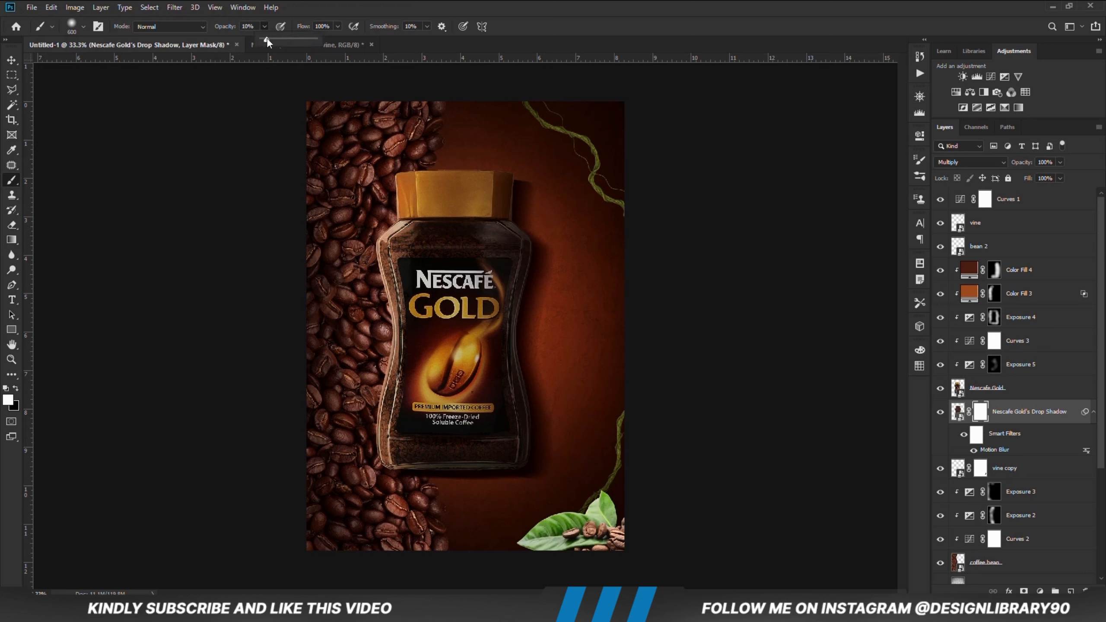
{"action": "left_click_drag", "start_coordinate": [267, 38], "coordinate": [269, 38]}
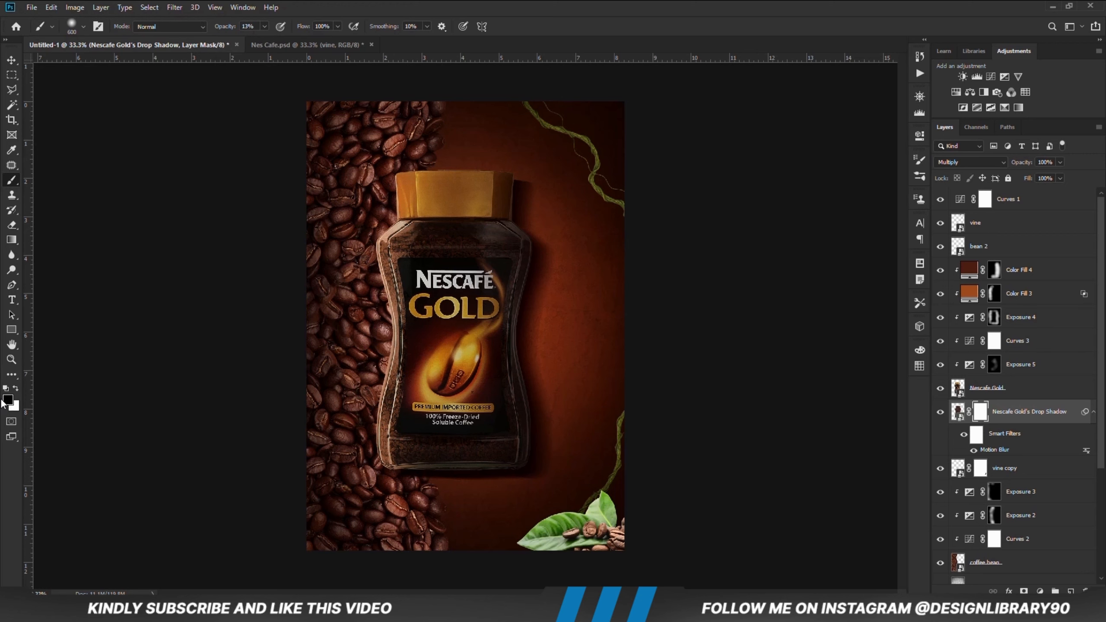
{"action": "key", "text": "bracketleft"}
{"action": "key", "text": "bracketleft"}
{"action": "key", "text": "bracketleft"}
{"action": "key", "text": "bracketleft"}
{"action": "key", "text": "bracketright"}
{"action": "key", "text": "bracketright"}
{"action": "key", "text": "bracketright"}
{"action": "key", "text": "bracketright"}
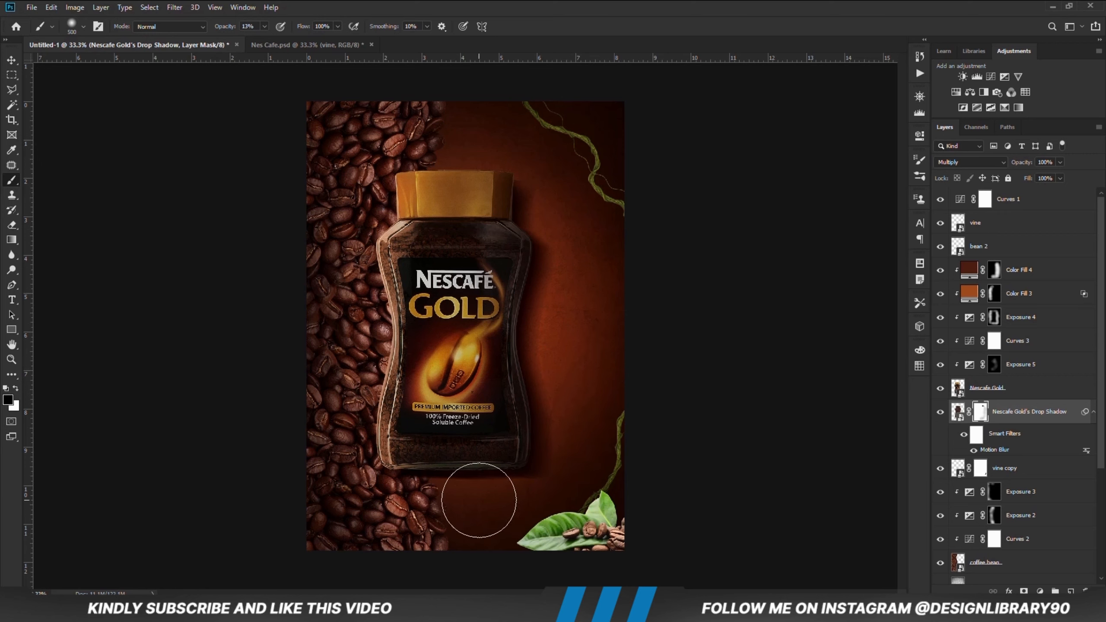
- Fade more of the drop shadow around the jar's lower edge on its mask, using a smaller brush at 27% opacity
{"action": "key", "text": "bracketleft"}
{"action": "key", "text": "bracketleft"}
{"action": "key", "text": "bracketleft"}
{"action": "left_click_drag", "start_coordinate": [266, 39], "coordinate": [272, 38]}
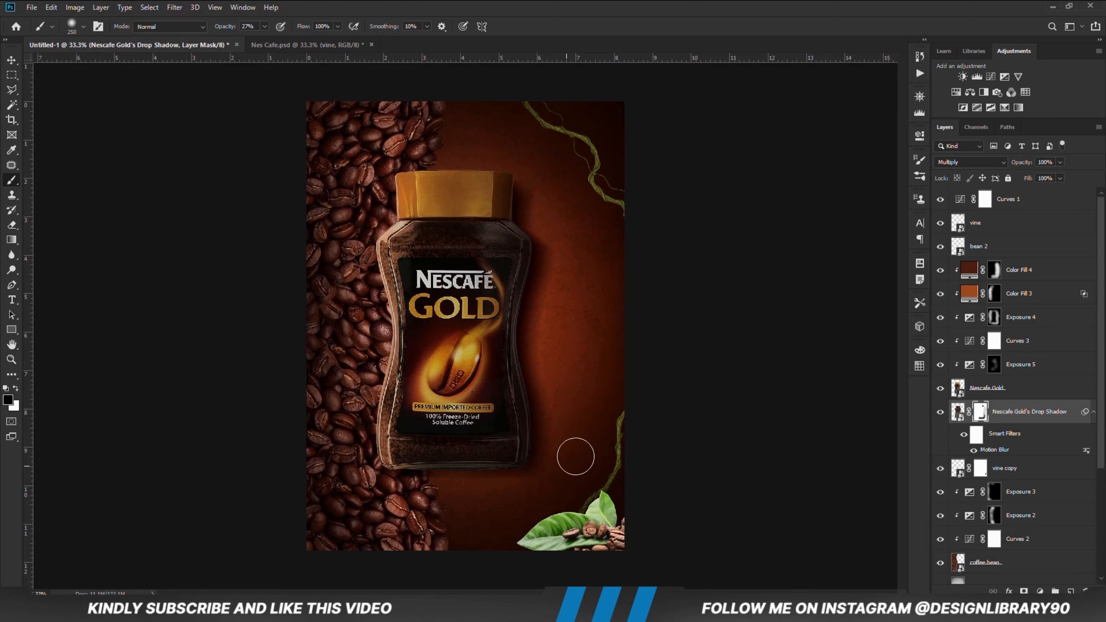
{"action": "key", "text": "bracketright"}
{"action": "key", "text": "bracketright"}
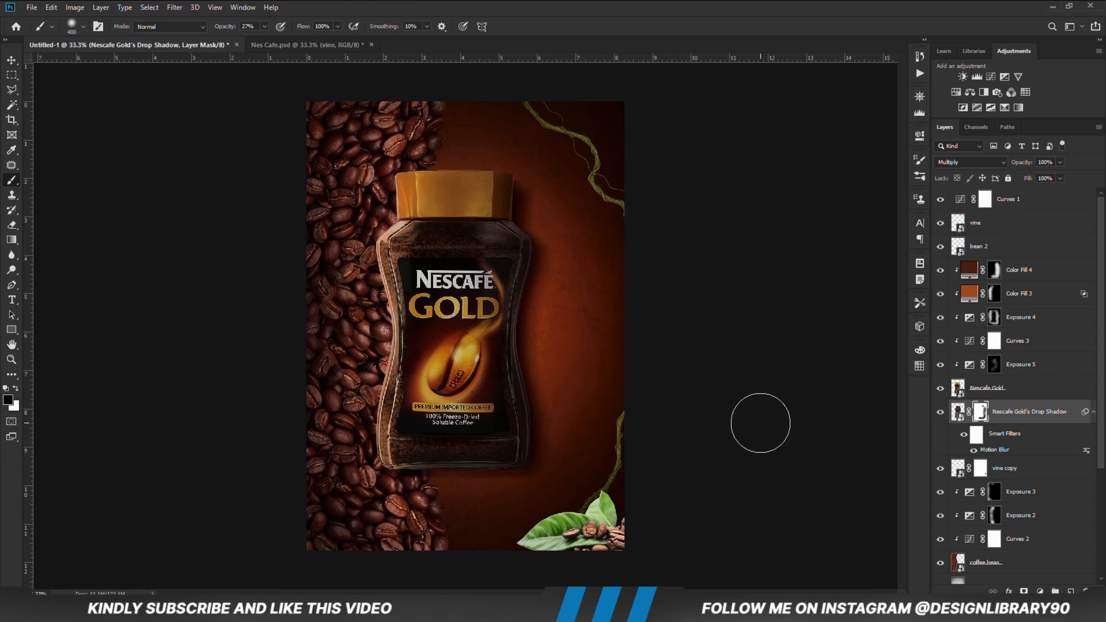
- Create a new layer above the jar's drop shadow and sample the dark background beside the jar as the brush colour, with lower brush opacity
{"action": "left_click", "coordinate": [1070, 590]}
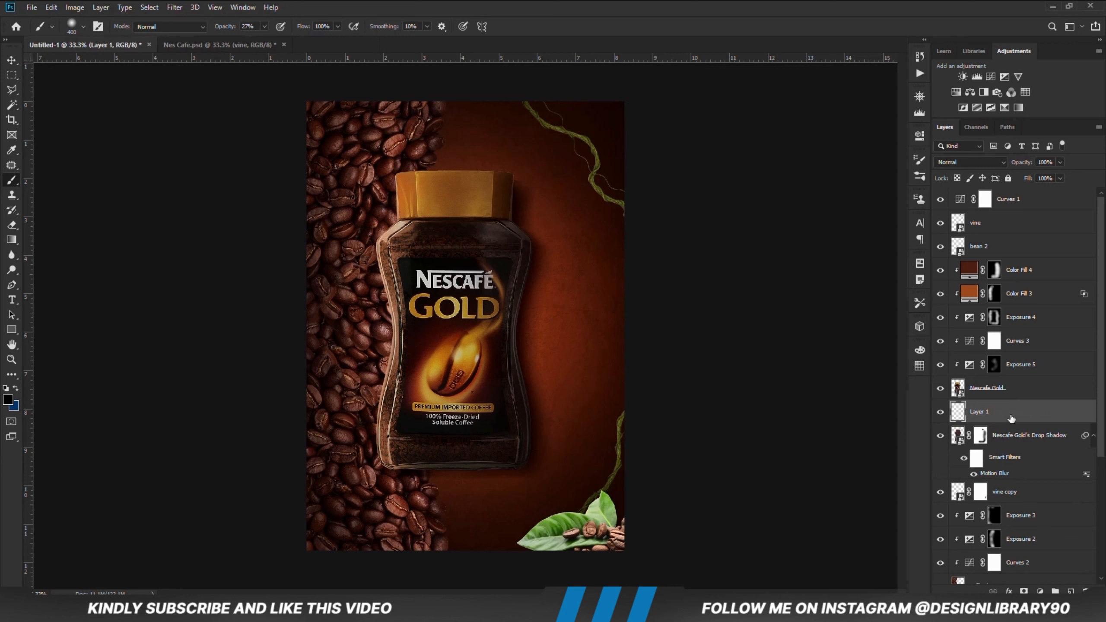
{"action": "left_click", "coordinate": [540, 440], "text": "alt"}
{"action": "left_click", "coordinate": [8, 400]}
{"action": "left_click", "coordinate": [900, 175]}
{"action": "left_click", "coordinate": [264, 27]}
{"action": "left_click_drag", "start_coordinate": [265, 43], "coordinate": [257, 42]}
{"action": "left_click", "coordinate": [270, 8]}
{"action": "left_click", "coordinate": [513, 29]}
- Touch up the drop shadow's mask below the jar with a size 200 brush at 10% opacity
{"action": "key", "text": "bracketleft"}
{"action": "key", "text": "bracketleft"}
{"action": "key", "text": "bracketright"}
{"action": "key", "text": "bracketright"}
{"action": "left_click", "coordinate": [264, 27]}
{"action": "left_click_drag", "start_coordinate": [266, 42], "coordinate": [264, 41]}
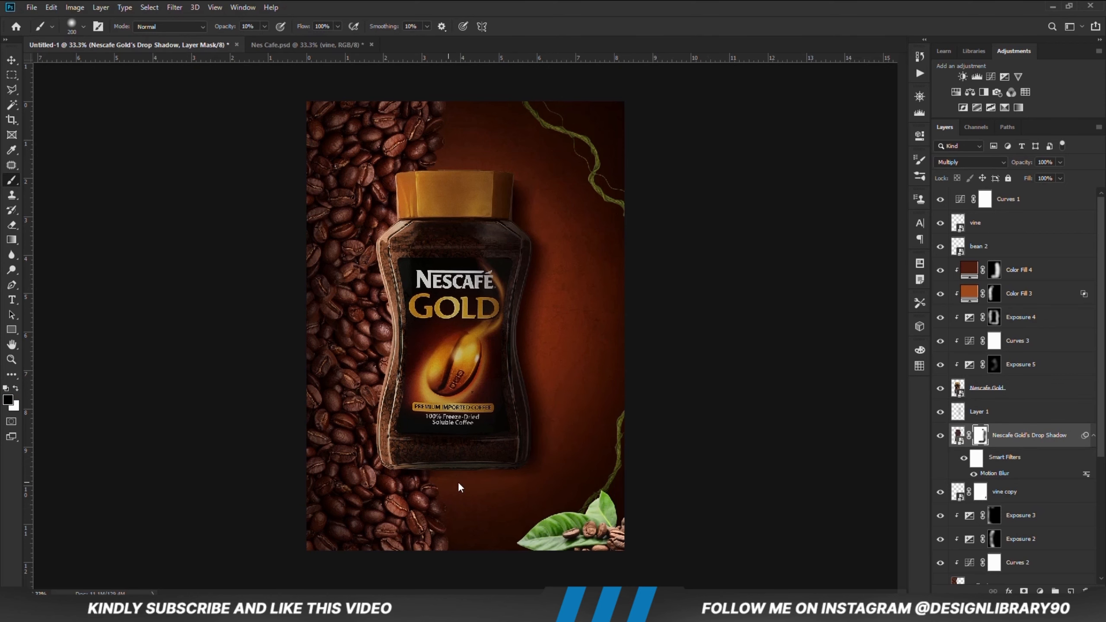
- Create another layer directly above the drop shadow and paint a dark brown shadow under the jar's base at 71% brush opacity
{"action": "left_click", "coordinate": [1070, 590]}
{"action": "left_click", "coordinate": [7, 399]}
{"action": "left_click", "coordinate": [908, 173]}
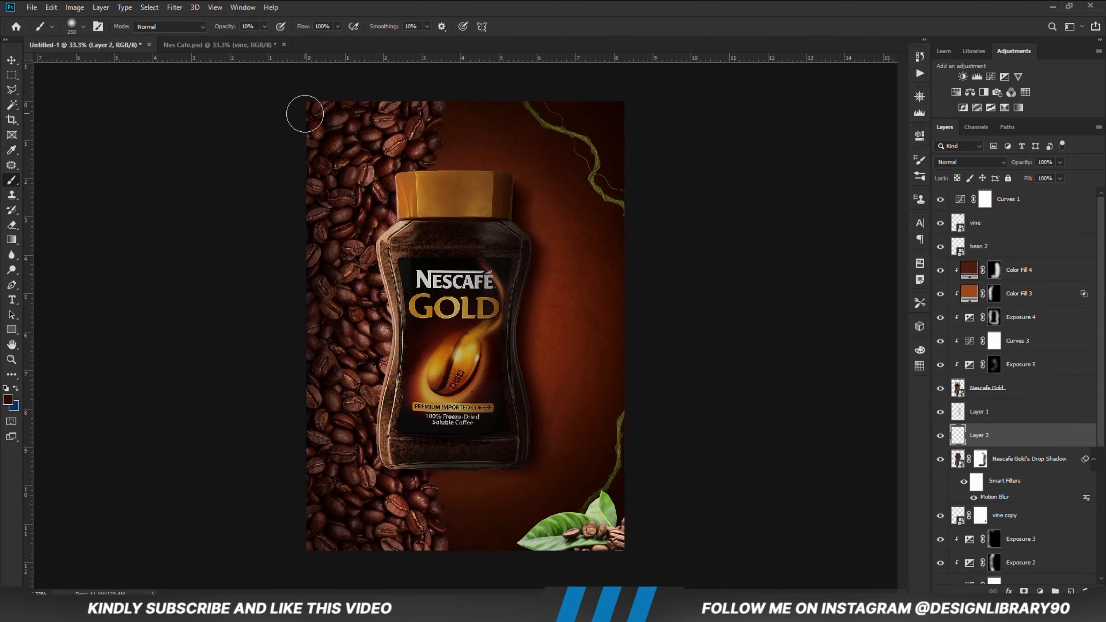
{"action": "key", "text": "2"}
{"action": "key", "text": "9"}
{"action": "key", "text": "bracketright"}
{"action": "key", "text": "7"}
{"action": "key", "text": "1"}
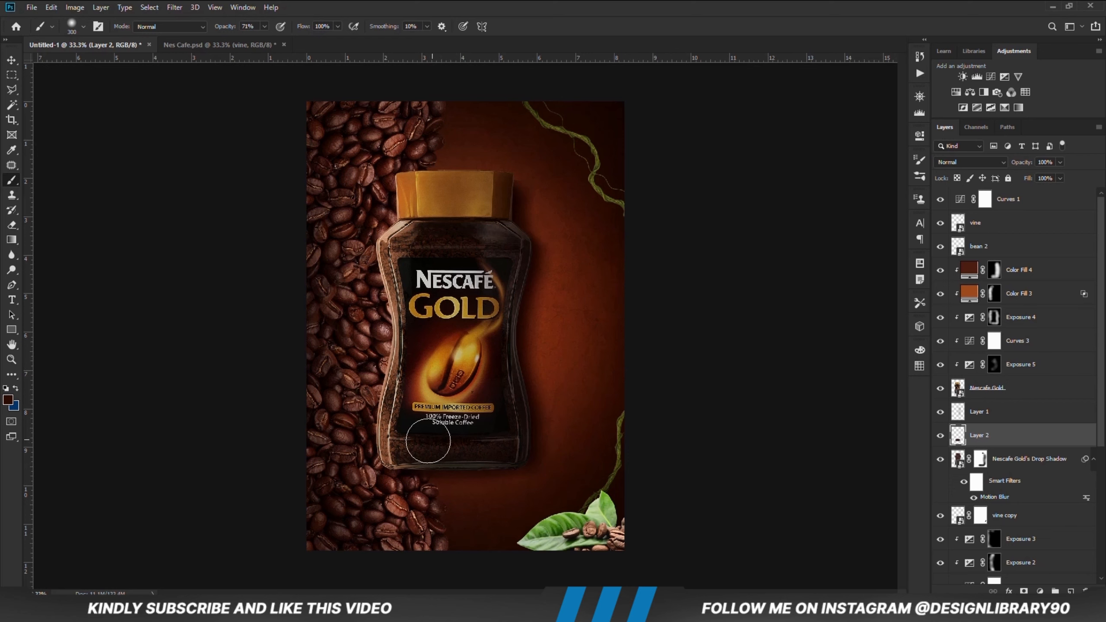
- Add a Drop Shadow layer style to the coffee bean layer
{"action": "left_click", "coordinate": [11, 60]}
{"action": "left_click", "coordinate": [190, 289]}
{"action": "key", "text": "ctrl+plus"}
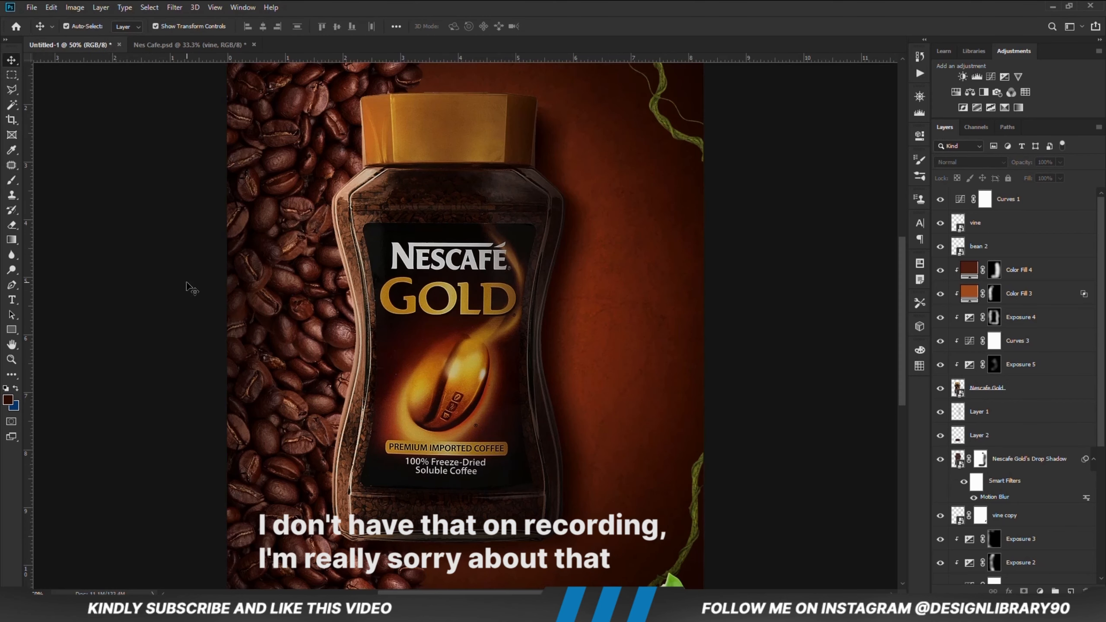
{"action": "left_click_drag", "start_coordinate": [901, 281], "coordinate": [903, 311]}
{"action": "left_click", "coordinate": [1018, 538]}
{"action": "scroll", "coordinate": [1033, 505], "scroll_direction": "down", "scroll_amount": 3}
{"action": "left_click", "coordinate": [1033, 505]}
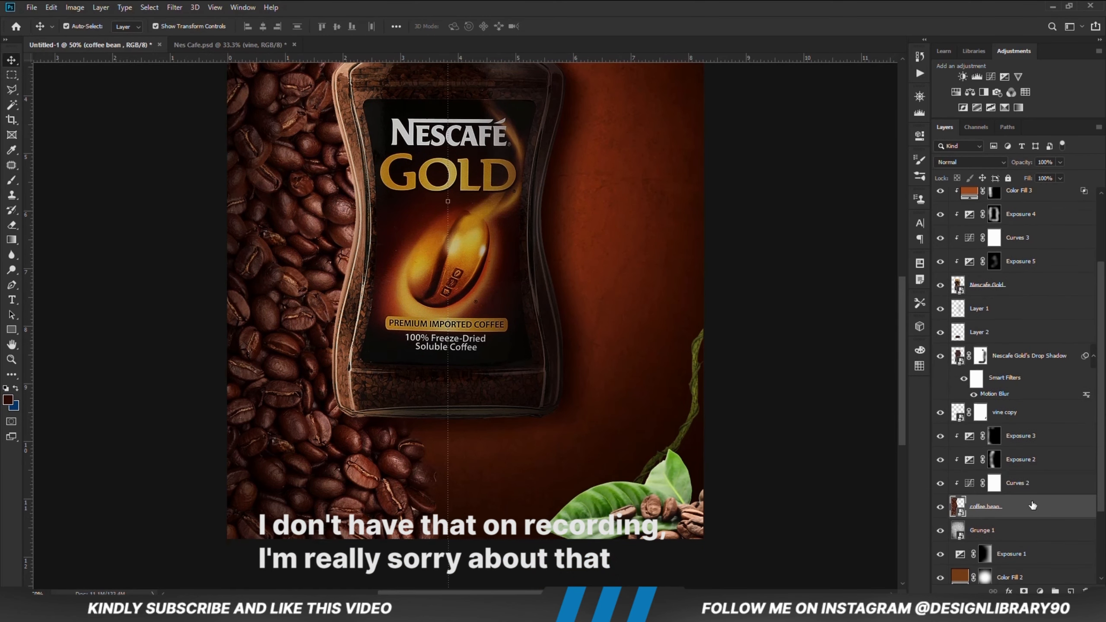
{"action": "left_click", "coordinate": [1006, 590]}
{"action": "left_click", "coordinate": [1018, 475]}
{"action": "left_click", "coordinate": [581, 418]}
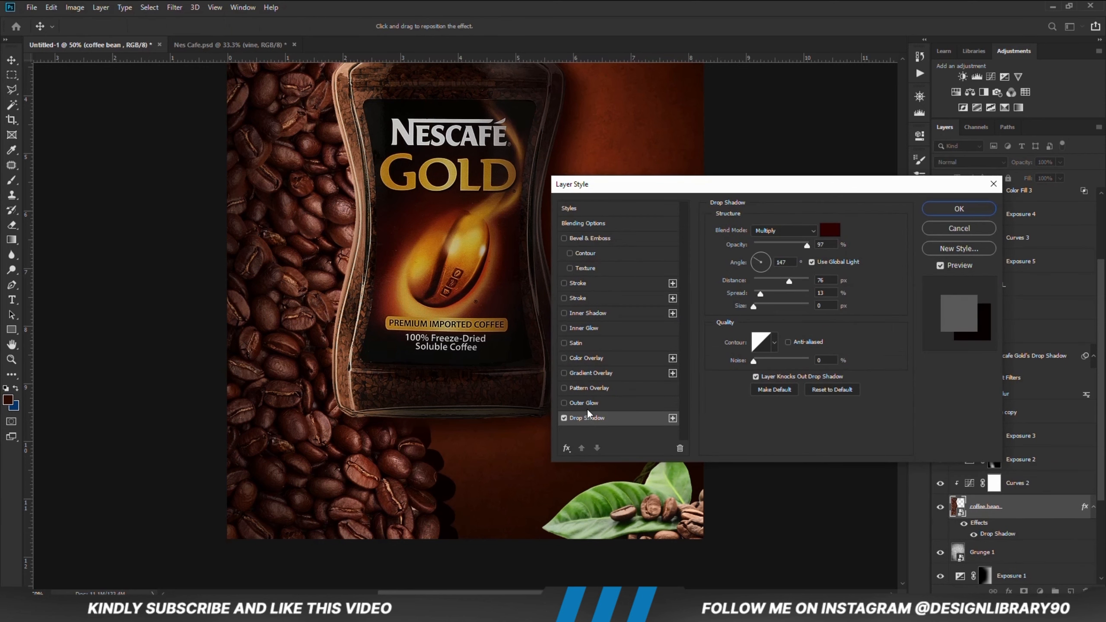
- Set the beans' drop shadow to angle 90°, distance 14 px, spread 6% and size 6 px, and apply it
{"action": "left_click_drag", "start_coordinate": [789, 281], "coordinate": [765, 287]}
{"action": "left_click", "coordinate": [759, 262]}
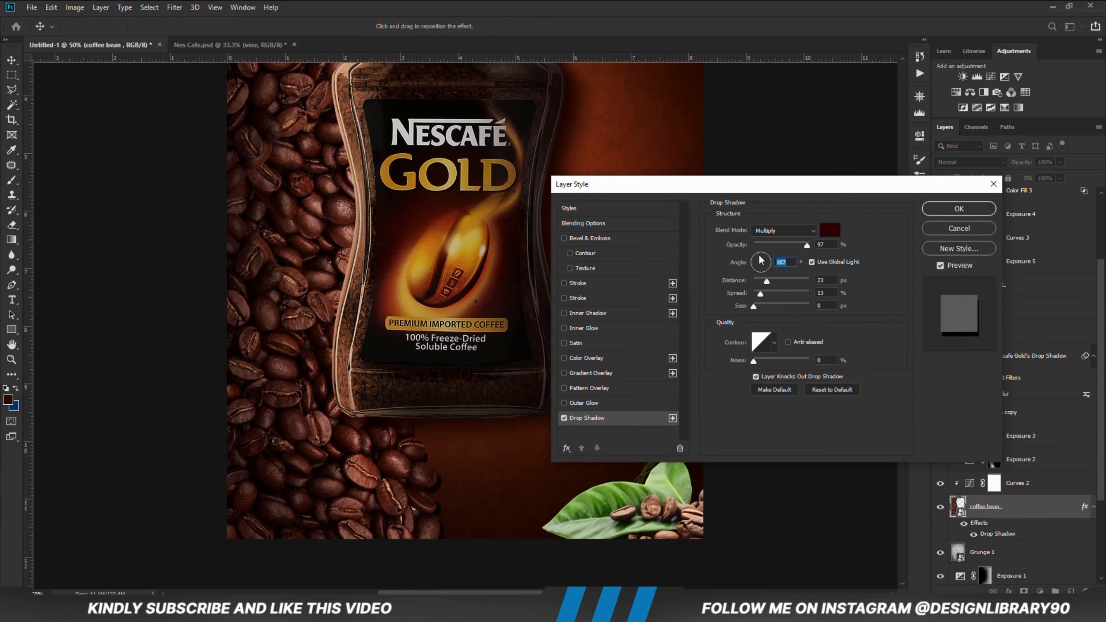
{"action": "left_click", "coordinate": [761, 259]}
{"action": "left_click_drag", "start_coordinate": [765, 281], "coordinate": [761, 280]}
{"action": "left_click_drag", "start_coordinate": [753, 306], "coordinate": [757, 307]}
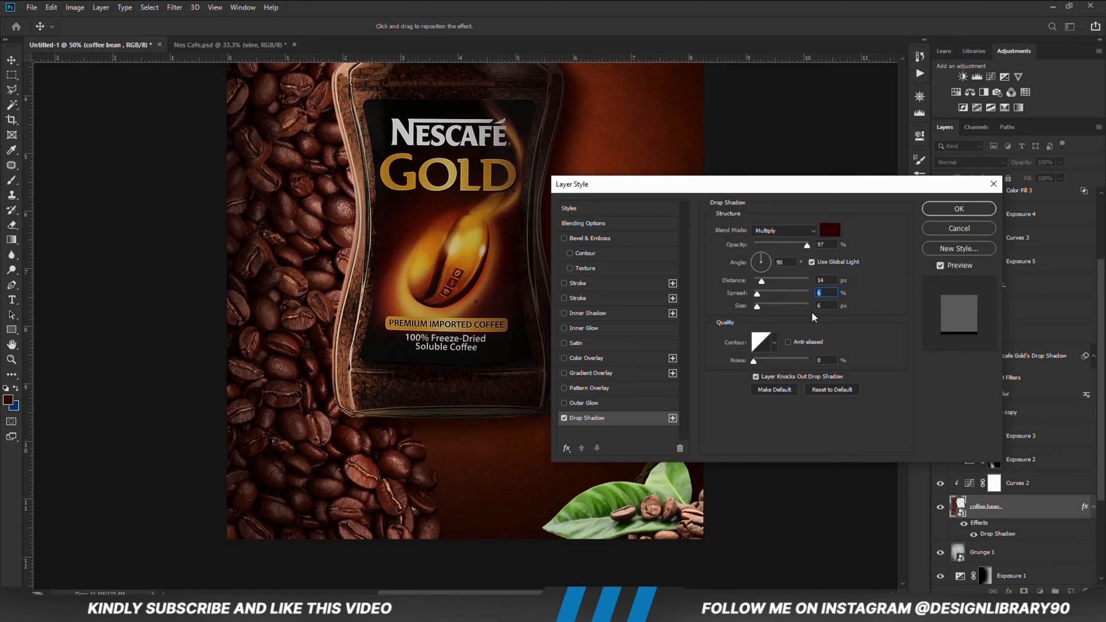
{"action": "key", "text": "Return"}
- Clip a Curves adjustment to the bean 2 layer, pull its curve down to darken the leaves, and compare with it off
{"action": "left_click", "coordinate": [795, 357]}
{"action": "key", "text": "ctrl+0"}
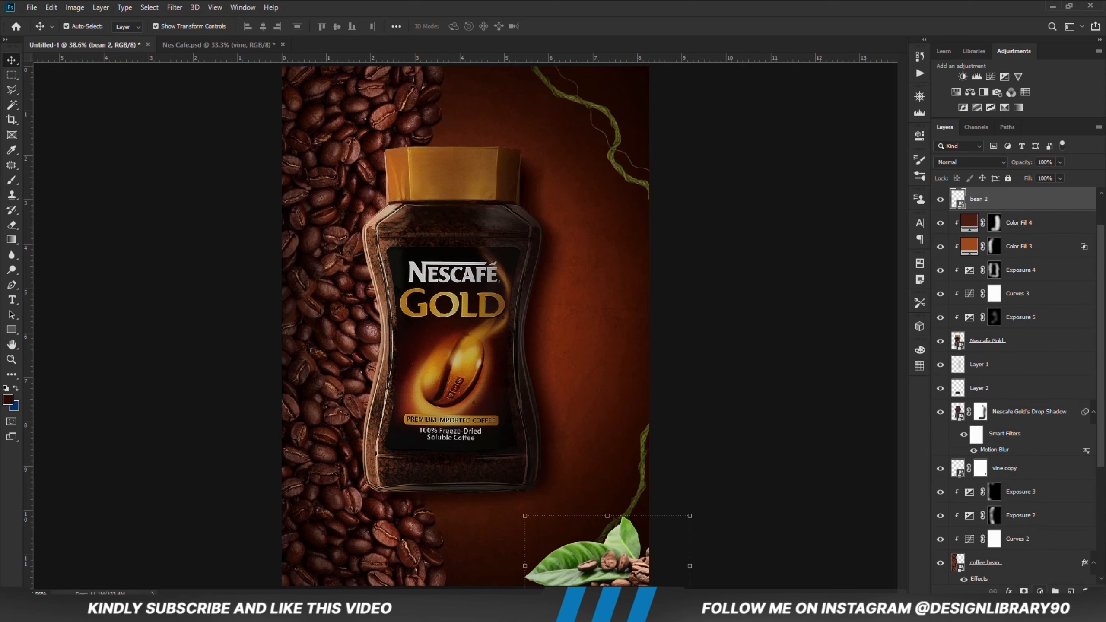
{"action": "left_click", "coordinate": [1039, 591]}
{"action": "left_click", "coordinate": [1019, 445]}
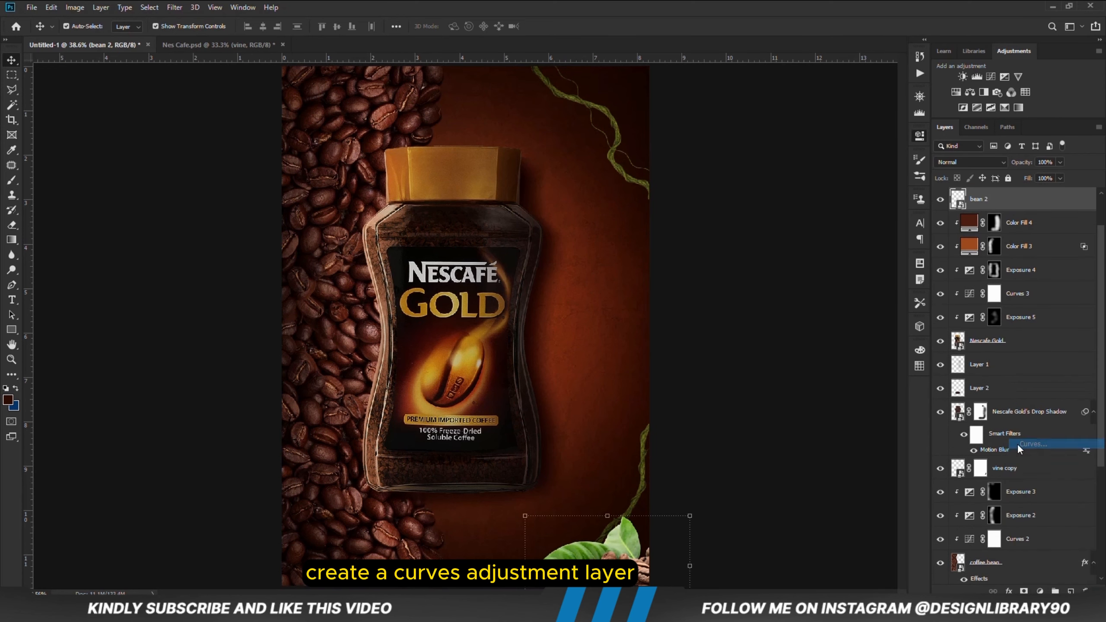
{"action": "left_click", "coordinate": [820, 326]}
{"action": "left_click", "coordinate": [805, 289]}
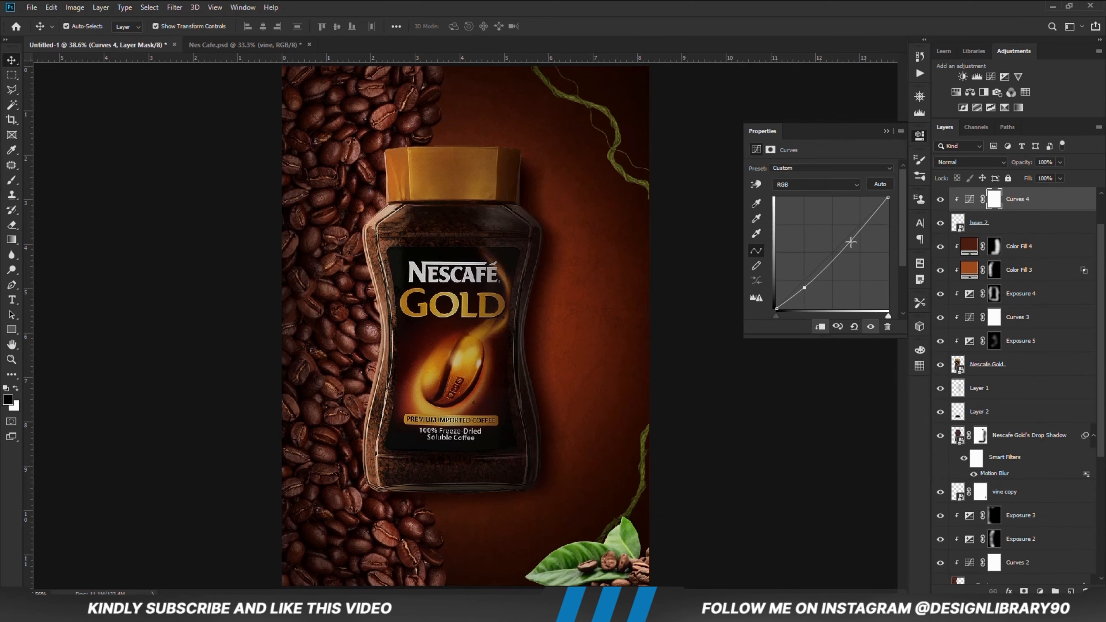
{"action": "left_click", "coordinate": [857, 228]}
{"action": "left_click", "coordinate": [887, 131]}
{"action": "left_click", "coordinate": [940, 199]}
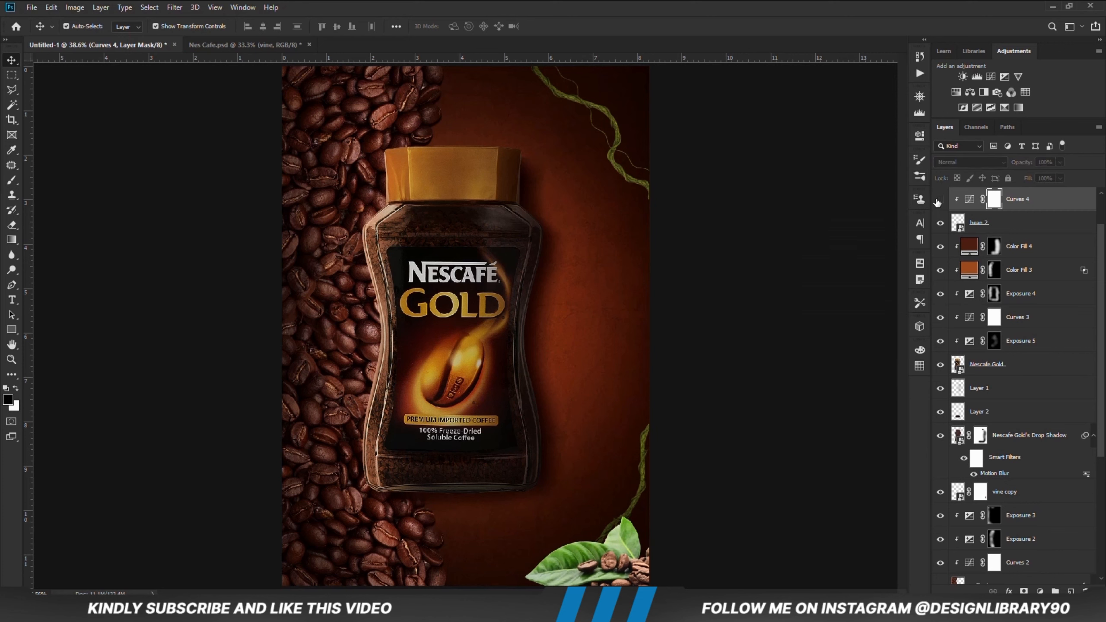
{"action": "left_click", "coordinate": [940, 199]}
- Scale the bean 2 leaves slightly and move them further into the poster's lower-right corner
{"action": "left_click", "coordinate": [979, 222]}
{"action": "left_click_drag", "start_coordinate": [692, 513], "coordinate": [701, 507]}
{"action": "left_click_drag", "start_coordinate": [606, 560], "coordinate": [618, 572]}
{"action": "key", "text": "Return"}
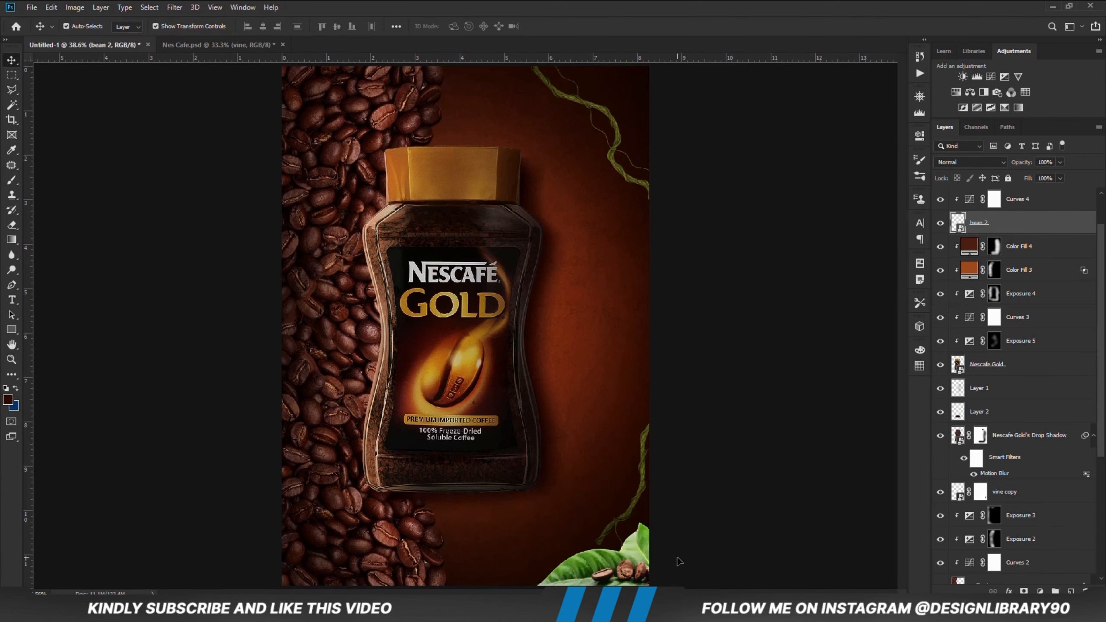
- Clip an Exposure adjustment to the bean 2 layer with exposure -3.61, and invert its mask to black
{"action": "left_click", "coordinate": [1038, 591]}
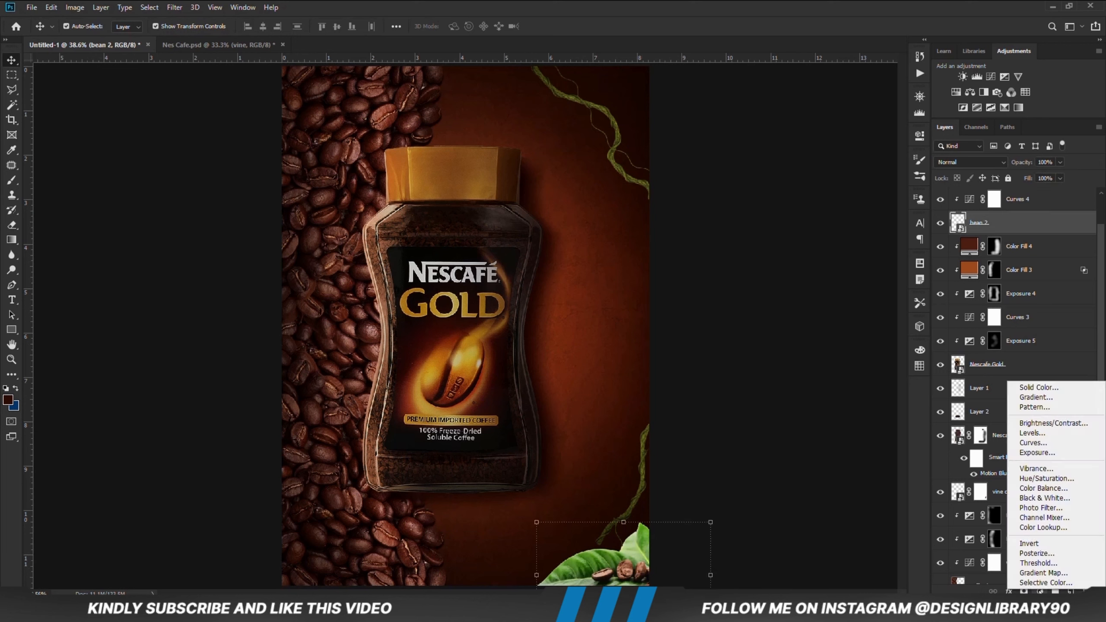
{"action": "left_click", "coordinate": [1033, 453]}
{"action": "left_click_drag", "start_coordinate": [786, 199], "coordinate": [784, 199]}
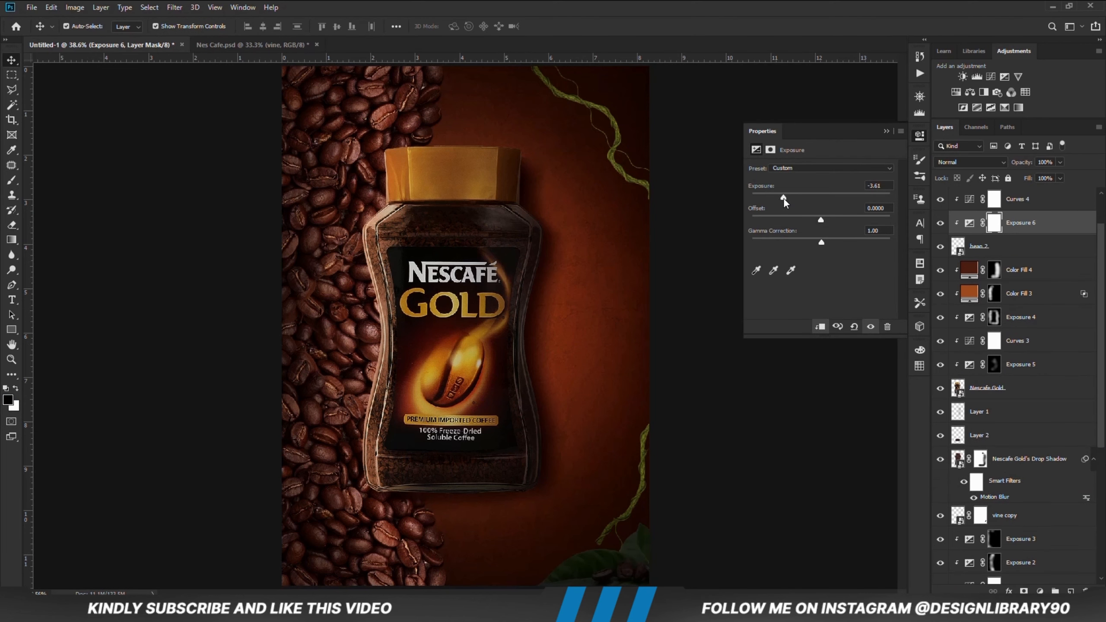
{"action": "left_click", "coordinate": [886, 132]}
{"action": "key", "text": "ctrl+i"}
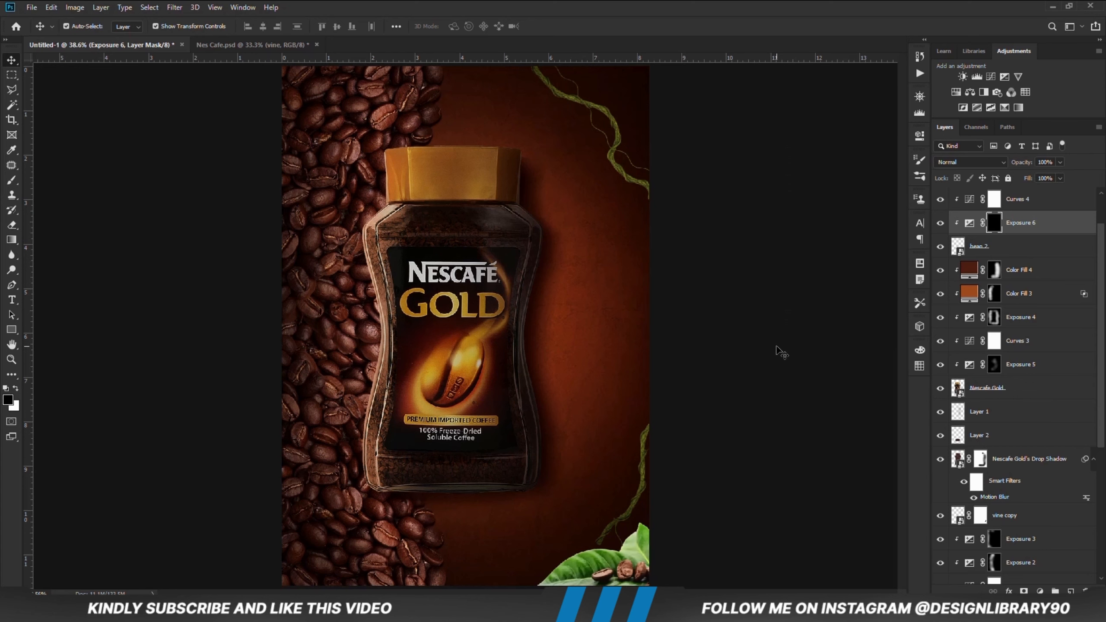
- Paint white on the Exposure mask at 11% brush opacity, varying the brush size, to darken the leaves and beans in the corner
{"action": "key", "text": "ctrl+minus"}
{"action": "key", "text": "b"}
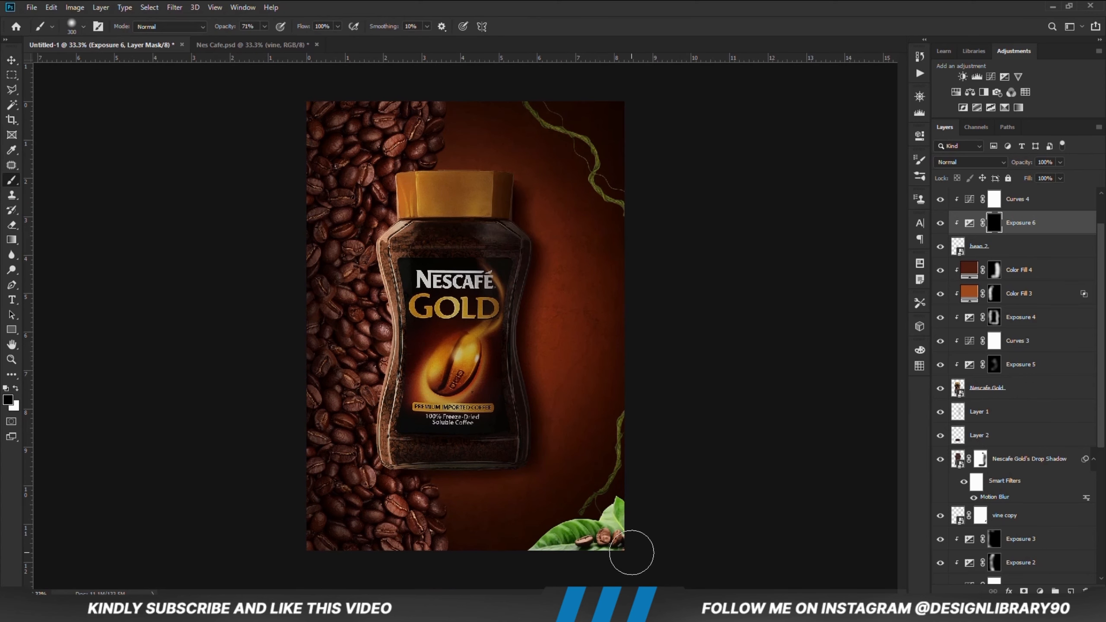
{"action": "key", "text": "1"}
{"action": "key", "text": "1"}
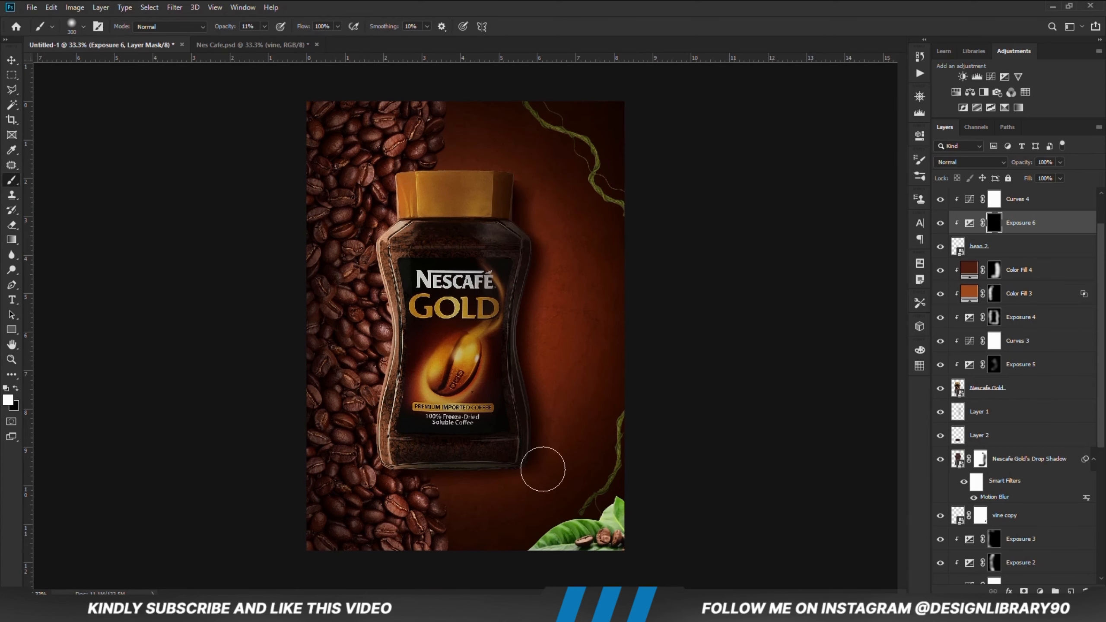
{"action": "key", "text": "bracketright"}
{"action": "key", "text": "bracketright"}
{"action": "key", "text": "bracketleft"}
{"action": "key", "text": "bracketleft"}
{"action": "key", "text": "bracketleft"}
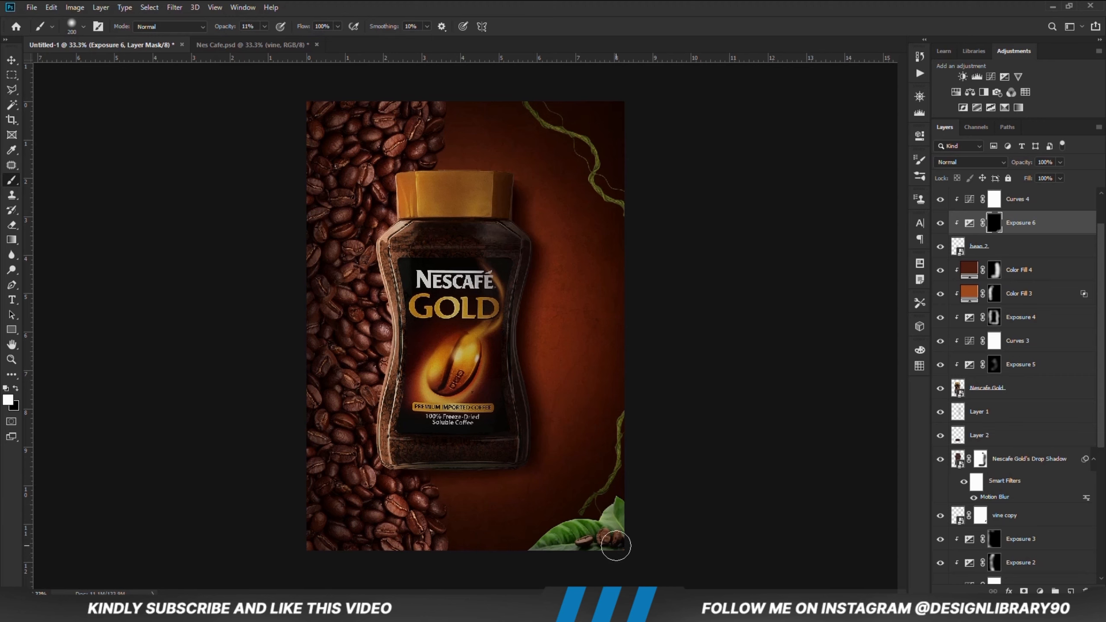
{"action": "key", "text": "bracketright"}
{"action": "key", "text": "bracketright"}
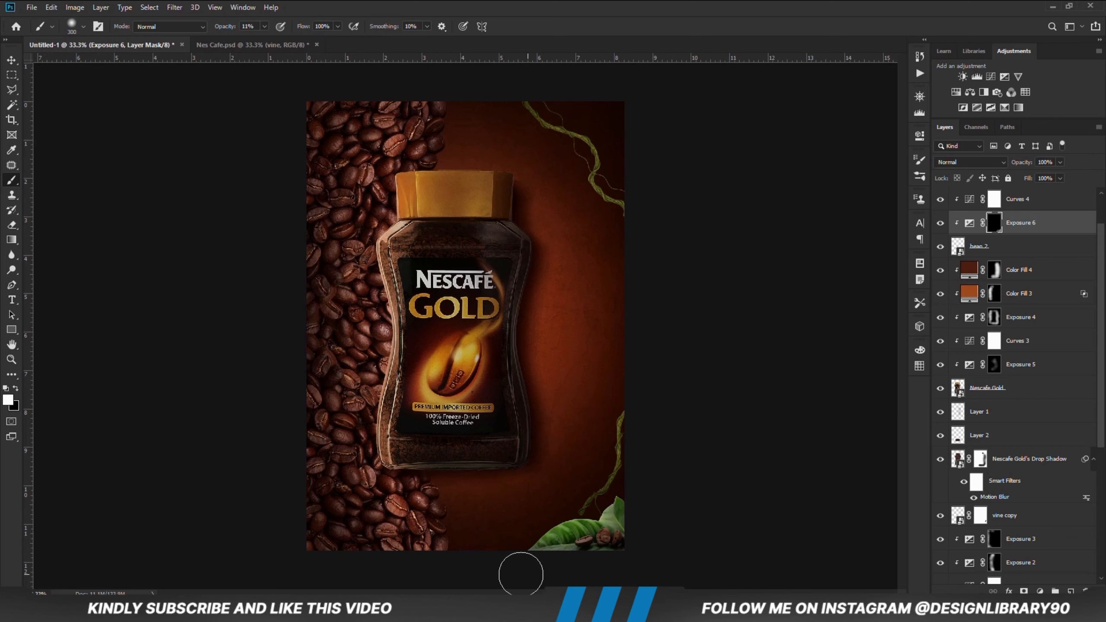
- Create a layer beneath bean 2 and paint a shadow behind the leaves with dark brown 2f1007 at 100% brush opacity
{"action": "left_click", "coordinate": [12, 60]}
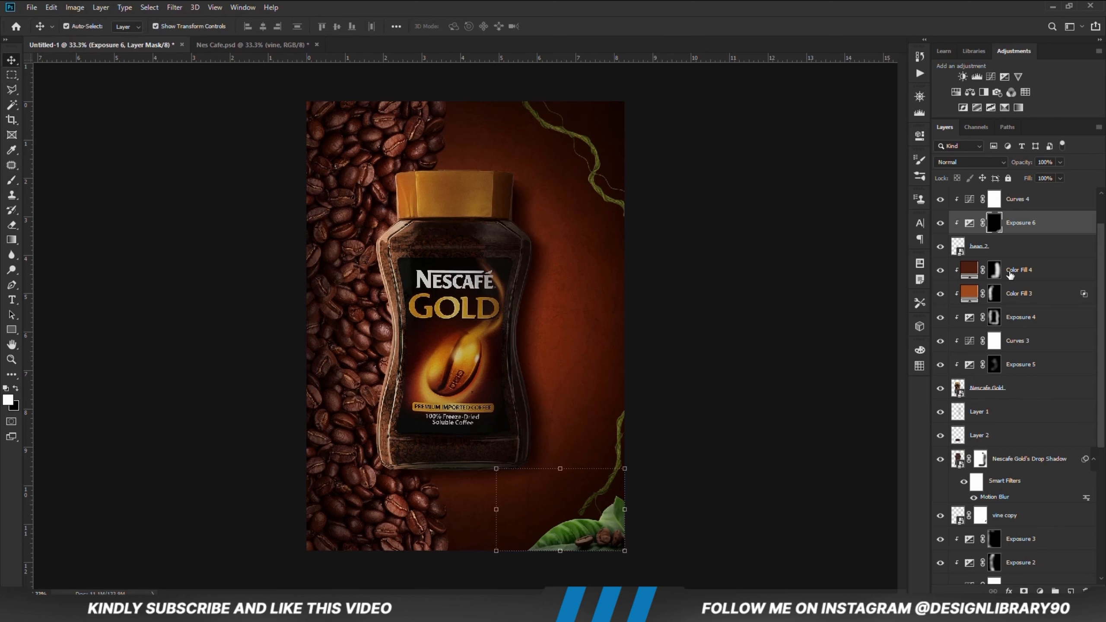
{"action": "left_click", "coordinate": [1009, 273]}
{"action": "left_click", "coordinate": [1071, 589]}
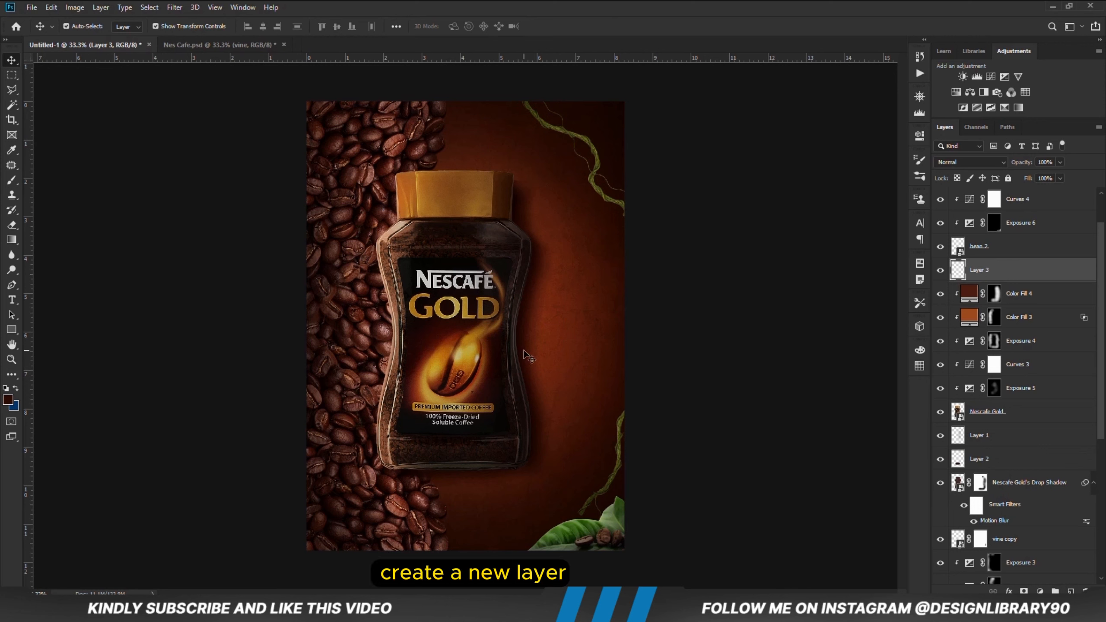
{"action": "left_click", "coordinate": [14, 181]}
{"action": "left_click", "coordinate": [7, 400]}
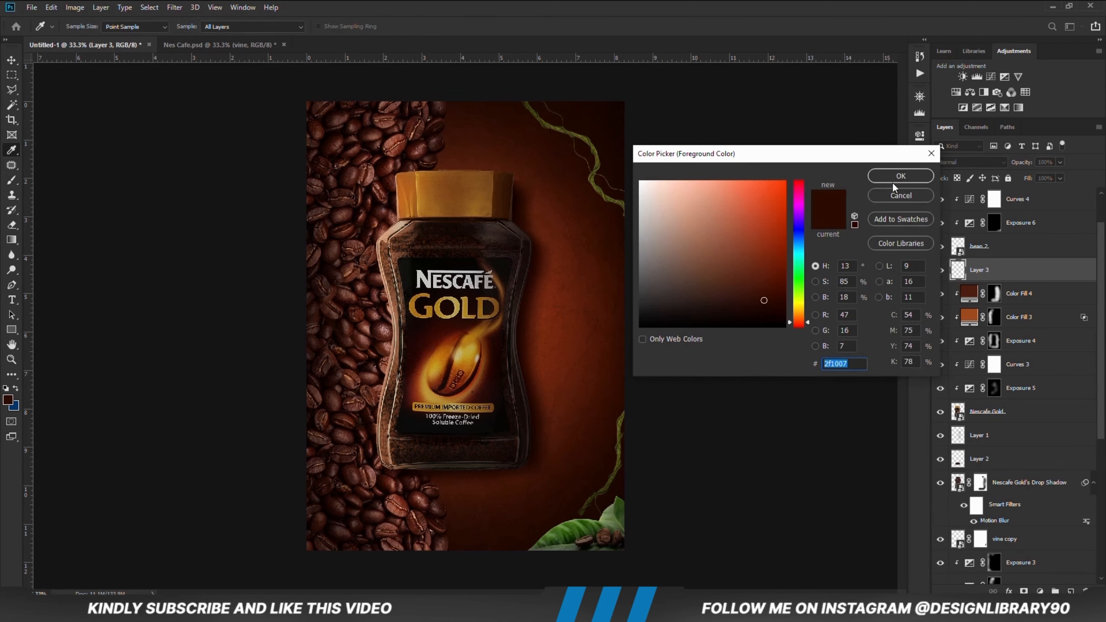
{"action": "left_click", "coordinate": [894, 179]}
{"action": "key", "text": "0"}
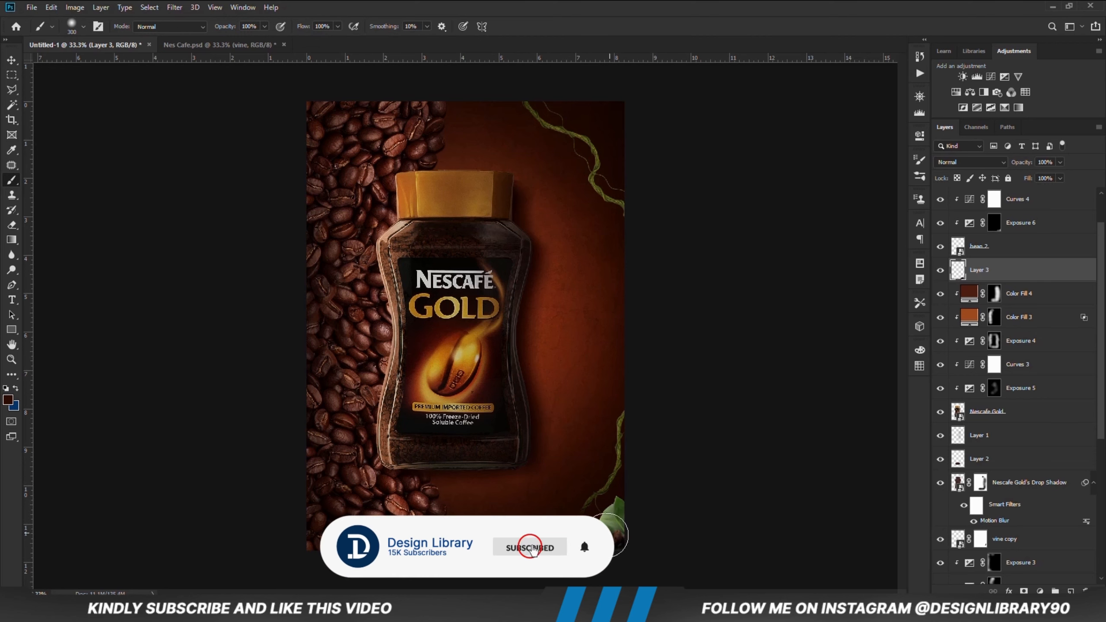
- Set the leaf shadow layer's blend mode to Multiply and reduce its opacity
{"action": "left_click", "coordinate": [969, 162]}
{"action": "left_click", "coordinate": [944, 206]}
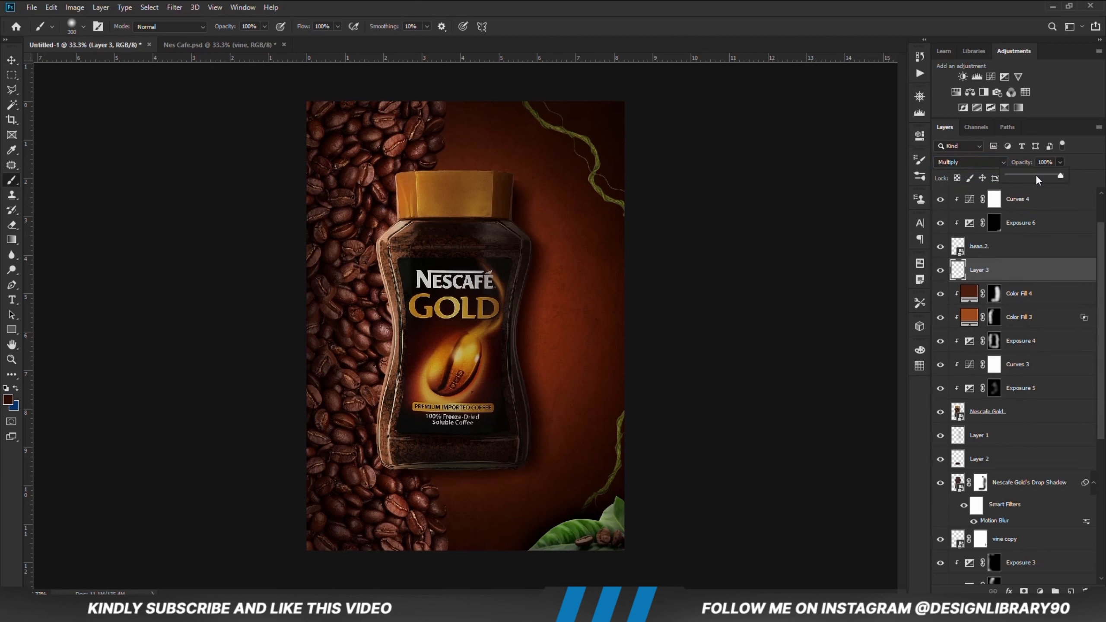
{"action": "left_click_drag", "start_coordinate": [1026, 177], "coordinate": [1030, 176]}
- Rotate the lower vine copy slightly and reposition it behind the leaves
{"action": "key", "text": "v"}
{"action": "left_click", "coordinate": [619, 435]}
{"action": "key", "text": "ctrl+t"}
{"action": "left_click_drag", "start_coordinate": [790, 334], "coordinate": [782, 319]}
{"action": "left_click_drag", "start_coordinate": [613, 490], "coordinate": [613, 495]}
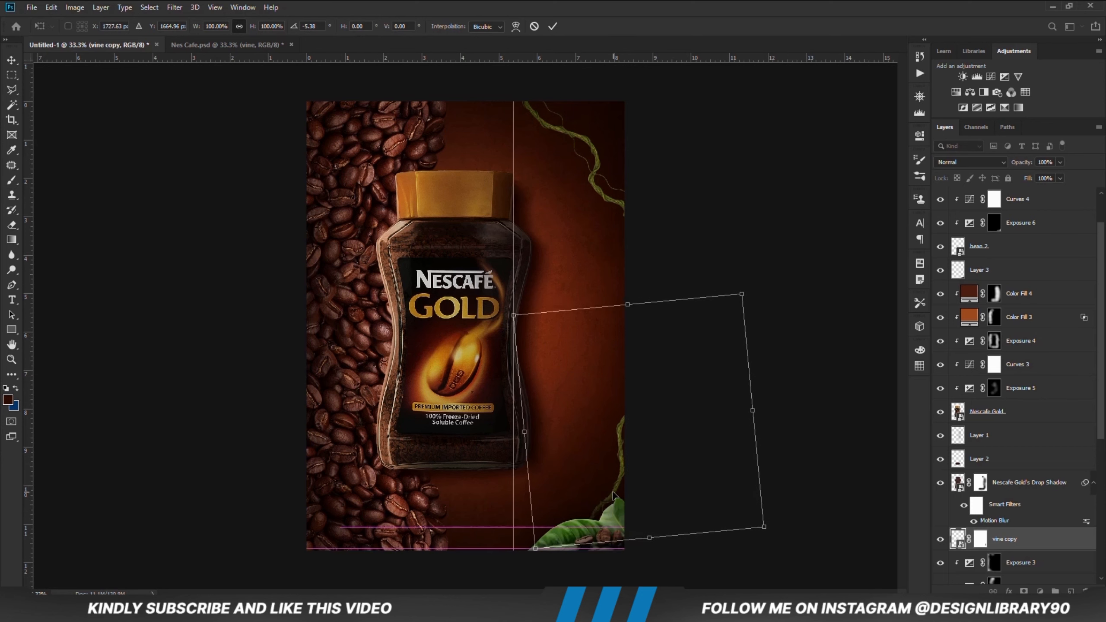
{"action": "key", "text": "Return"}
- Add a drop shadow to the lower vine copy and increase the shadow's distance
{"action": "scroll", "coordinate": [1005, 492], "scroll_direction": "down", "scroll_amount": 3}
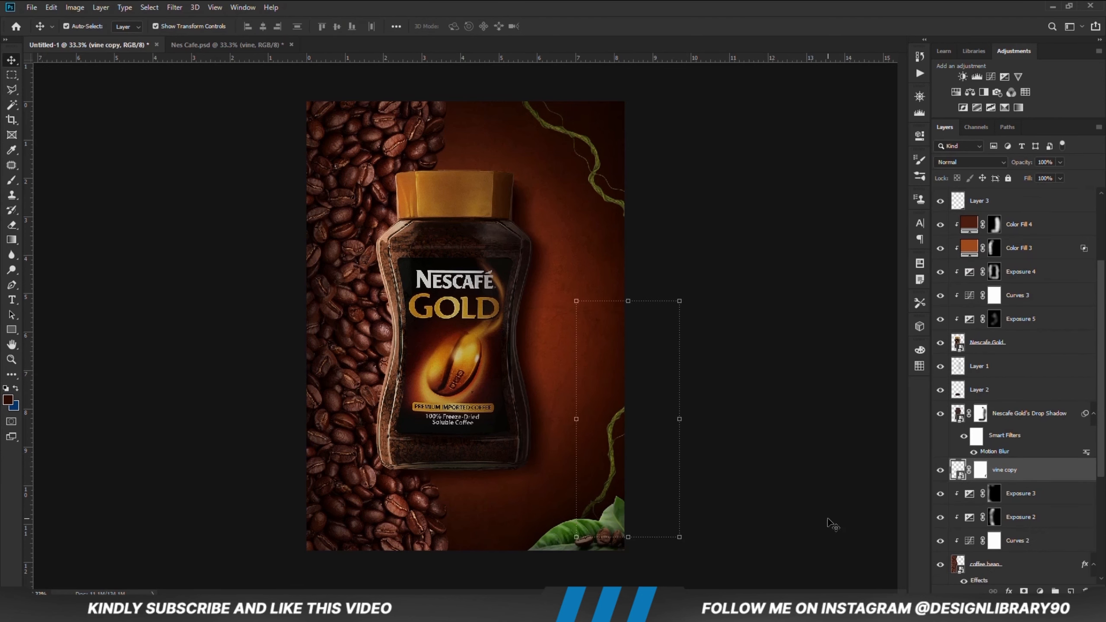
{"action": "left_click", "coordinate": [1009, 590]}
{"action": "left_click", "coordinate": [1027, 476]}
{"action": "left_click", "coordinate": [590, 417]}
{"action": "left_click_drag", "start_coordinate": [648, 188], "coordinate": [363, 131]}
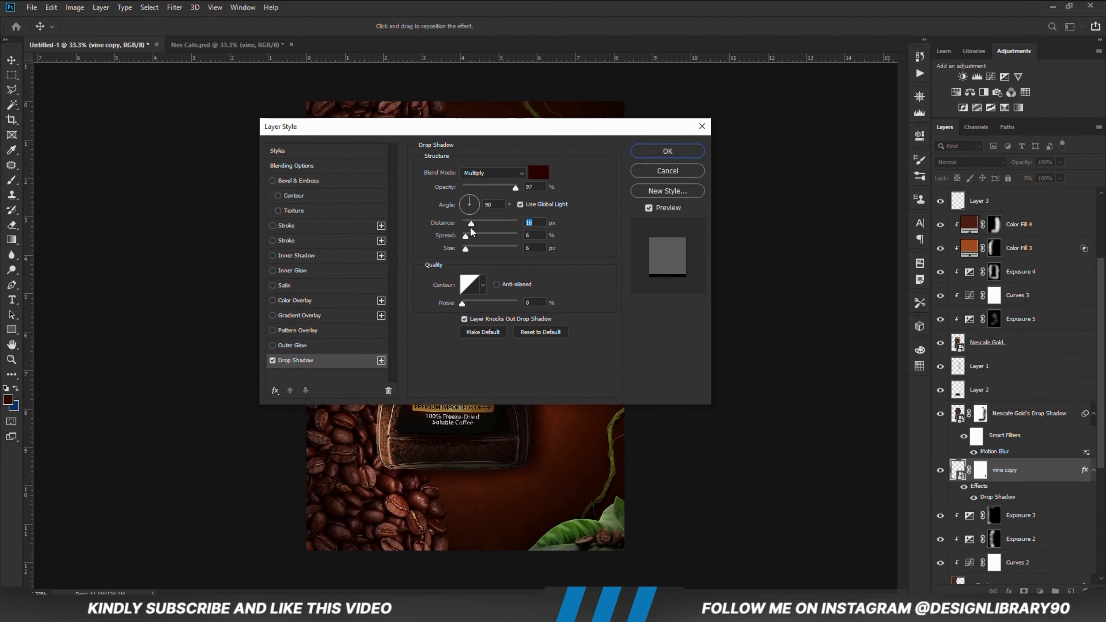
{"action": "left_click_drag", "start_coordinate": [471, 224], "coordinate": [487, 222]}
{"action": "key", "text": "Return"}
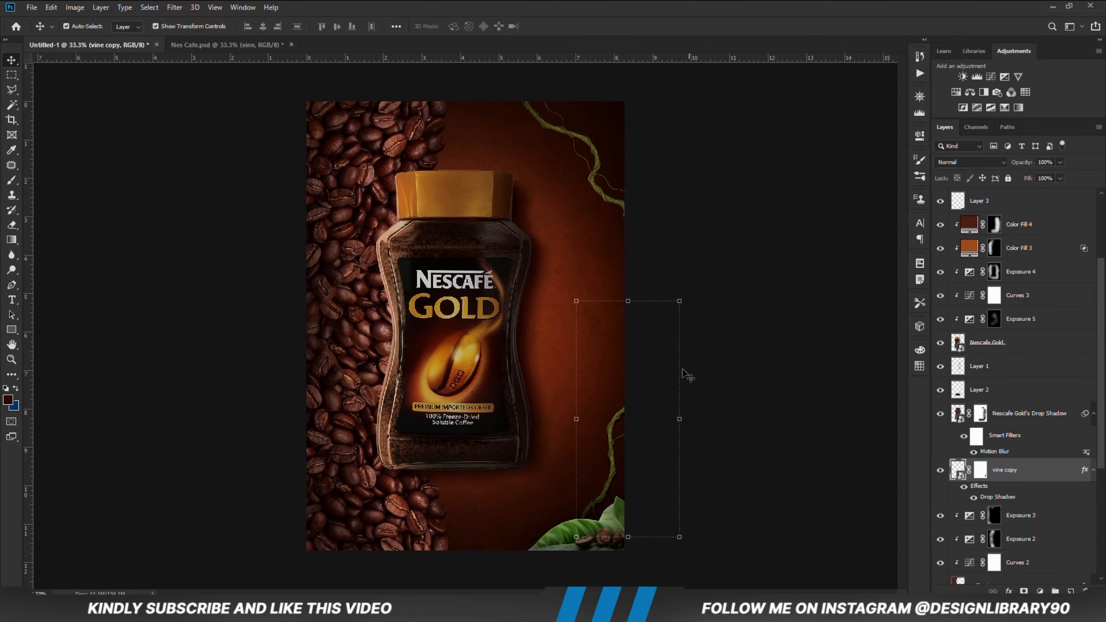
- Separate the lower vine copy's drop shadow onto its own layer and select that layer
{"action": "scroll", "coordinate": [1014, 436], "scroll_direction": "down", "scroll_amount": 4}
{"action": "right_click", "coordinate": [1084, 291]}
{"action": "left_click", "coordinate": [1043, 483]}
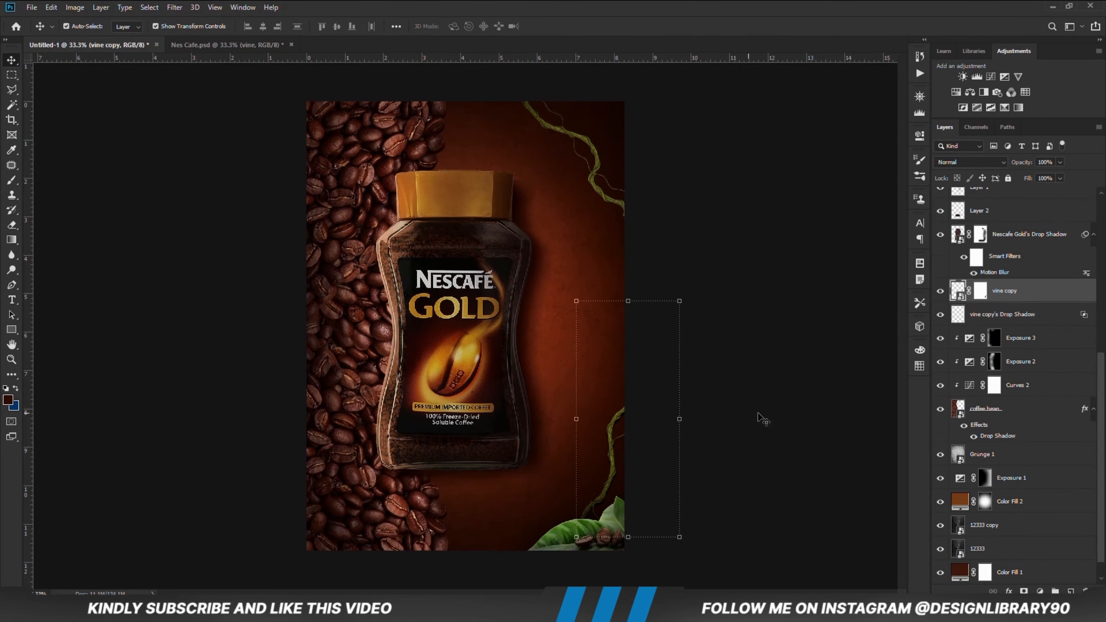
{"action": "left_click", "coordinate": [1005, 314]}
- Clip an Exposure adjustment with reduced exposure to the lower vine copy and invert its mask to black
{"action": "left_click", "coordinate": [1006, 290]}
{"action": "left_click", "coordinate": [1040, 591]}
{"action": "left_click", "coordinate": [1033, 452]}
{"action": "key", "text": "ctrl+alt+g"}
{"action": "left_click_drag", "start_coordinate": [819, 195], "coordinate": [778, 195]}
{"action": "key", "text": "ctrl+i"}
{"action": "key", "text": "b"}
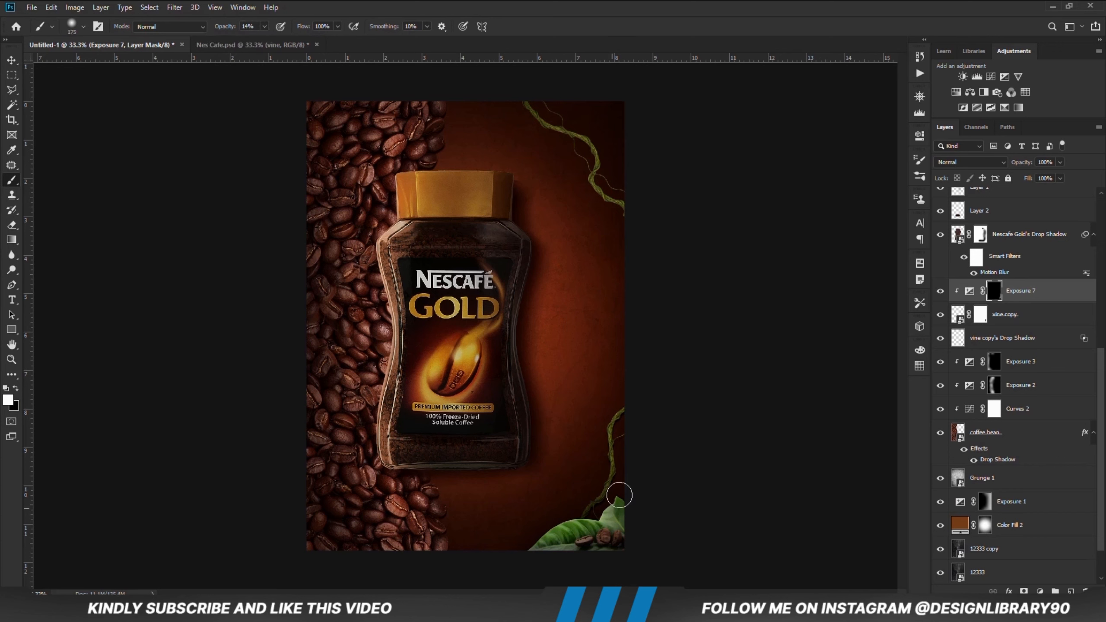
- Add a second clipped Exposure adjustment, invert its mask, and paint white along the lower vine at 35% brush opacity
{"action": "left_click", "coordinate": [1039, 591]}
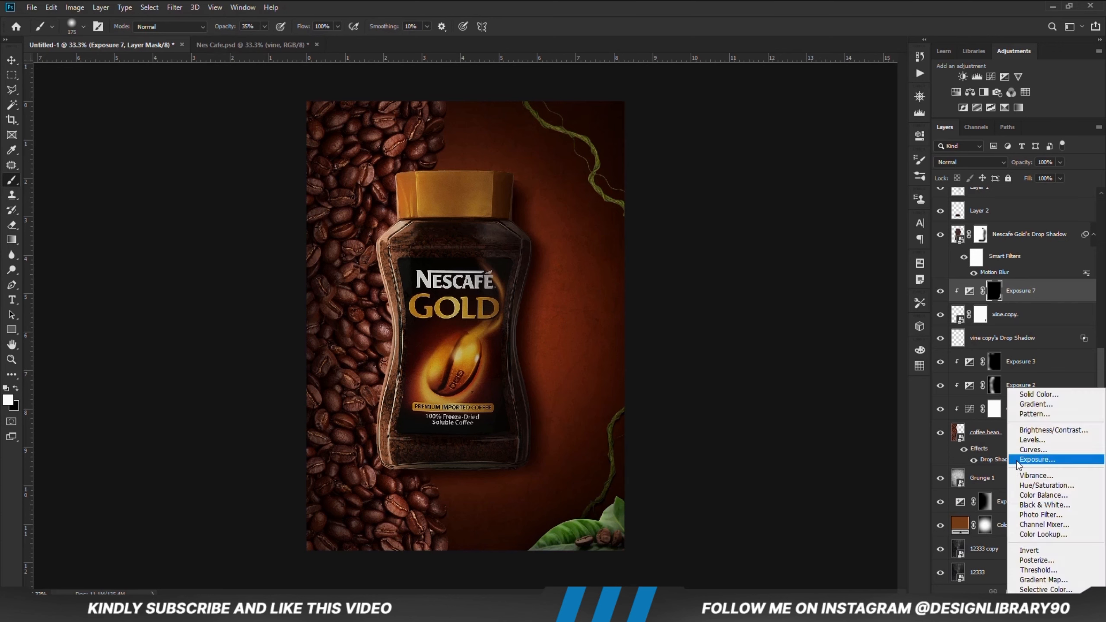
{"action": "left_click", "coordinate": [1032, 452]}
{"action": "key", "text": "ctrl+i"}
{"action": "left_click_drag", "start_coordinate": [603, 510], "coordinate": [595, 414]}
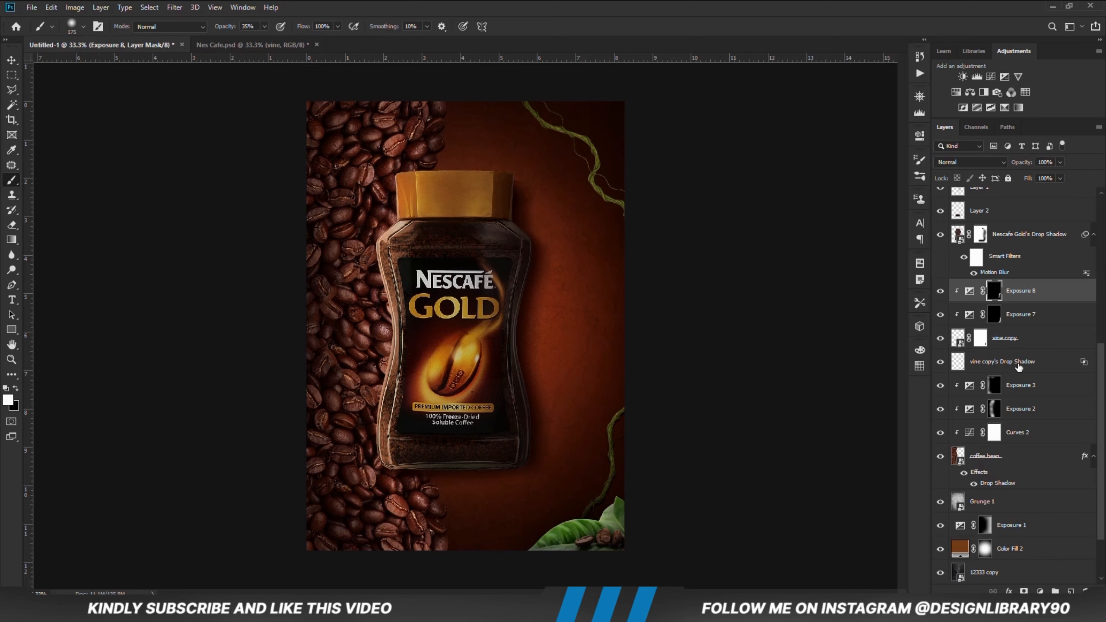
- Add a third clipped Exposure adjustment with lowered exposure, invert its mask, and paint white along the lower vine's outer edge
{"action": "left_click", "coordinate": [1040, 591]}
{"action": "left_click", "coordinate": [1032, 452]}
{"action": "left_click_drag", "start_coordinate": [819, 199], "coordinate": [803, 199]}
{"action": "left_click", "coordinate": [901, 125]}
{"action": "key", "text": "ctrl+i"}
{"action": "key", "text": "bracketright"}
{"action": "key", "text": "bracketright"}
{"action": "left_click_drag", "start_coordinate": [658, 408], "coordinate": [634, 496]}
- Convert the vine copy's drop shadow layer to a smart object and apply an 11.1-pixel Gaussian Blur
{"action": "left_click", "coordinate": [1002, 387]}
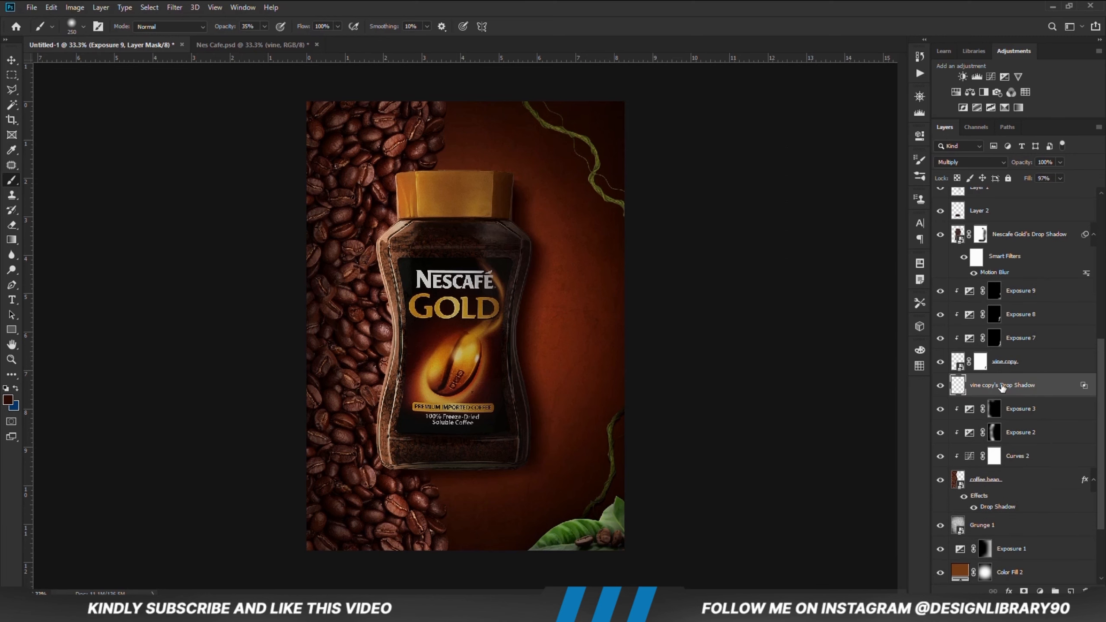
{"action": "left_click", "coordinate": [940, 385]}
{"action": "left_click", "coordinate": [940, 385]}
{"action": "right_click", "coordinate": [972, 386]}
{"action": "left_click", "coordinate": [853, 342]}
{"action": "key", "text": "v"}
{"action": "left_click", "coordinate": [174, 8]}
{"action": "mouse_move", "coordinate": [192, 138]}
{"action": "left_click", "coordinate": [340, 183]}
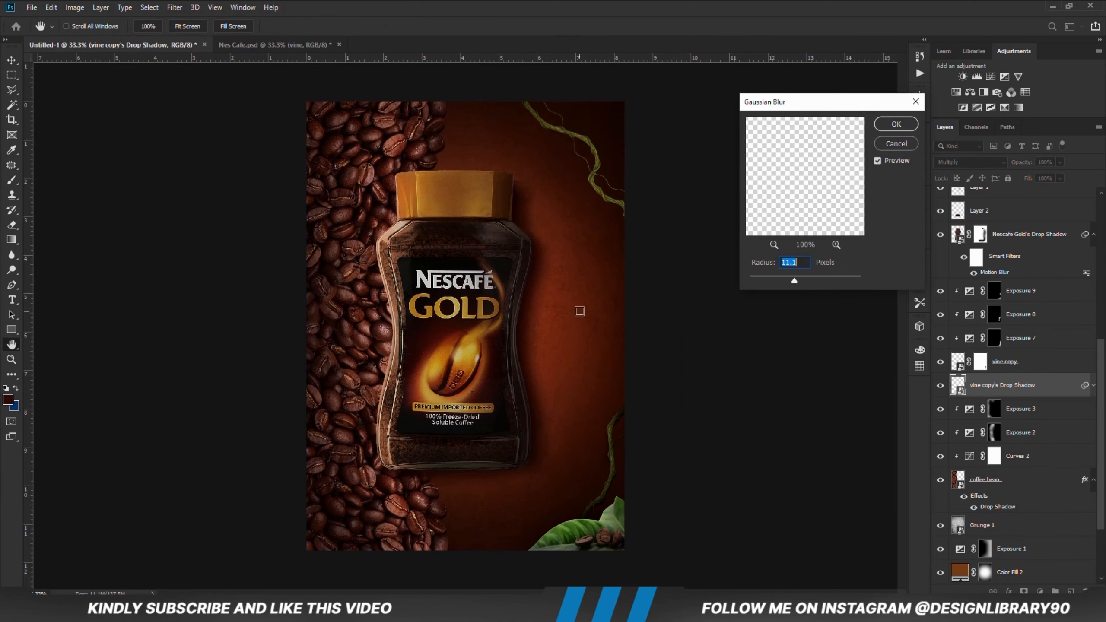
{"action": "key", "text": "Return"}
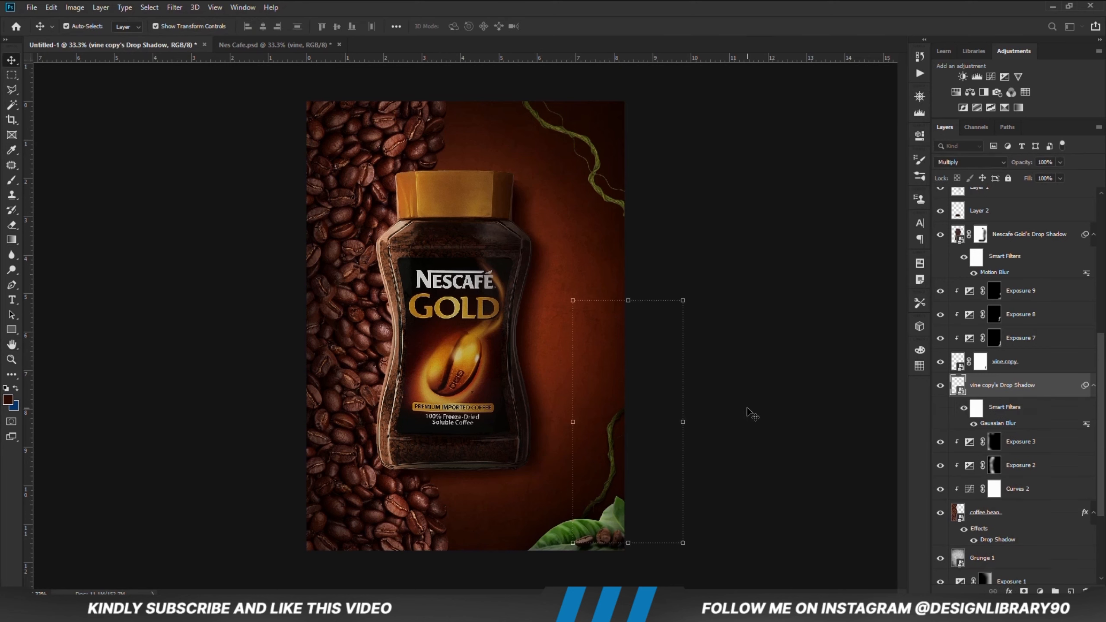
- Mask the vine copy's drop shadow and paint black on the mask at 68% brush opacity to fade parts of the shadow
{"action": "left_click", "coordinate": [940, 386]}
{"action": "left_click", "coordinate": [940, 386]}
{"action": "left_click", "coordinate": [1024, 590]}
{"action": "key", "text": "b"}
{"action": "left_click", "coordinate": [264, 26]}
{"action": "key", "text": "x"}
{"action": "key", "text": "bracketleft"}
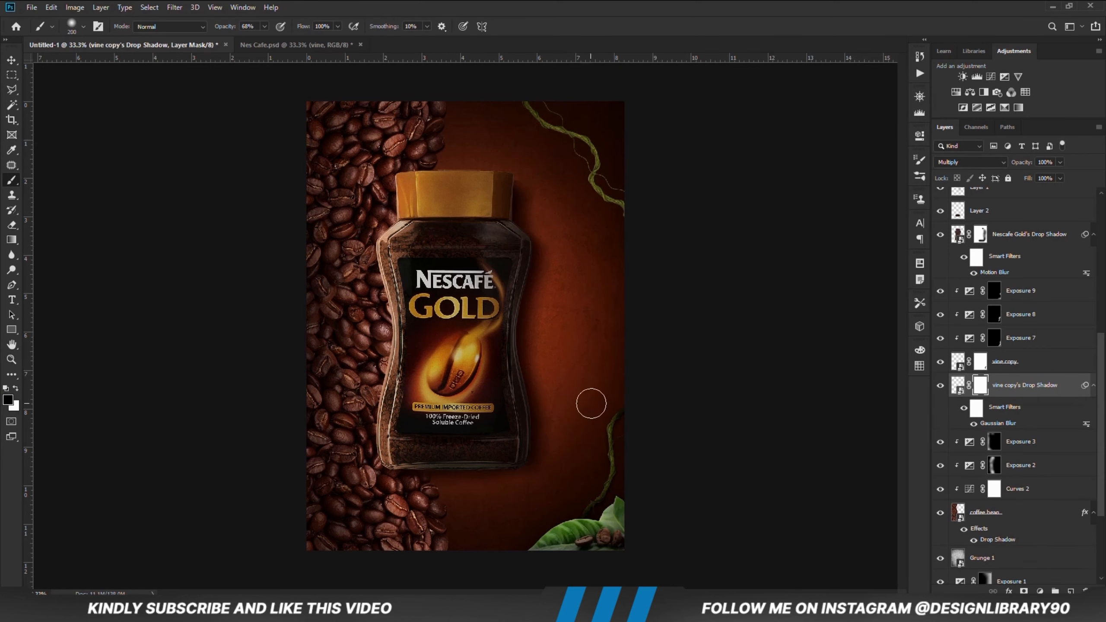
{"action": "left_click_drag", "start_coordinate": [600, 459], "coordinate": [573, 502]}
{"action": "left_click", "coordinate": [940, 386]}
{"action": "left_click", "coordinate": [940, 385]}
- Create a layer beneath the vine copy's drop shadow for a soft painted shadow, reduce the brush opacity, and change the layer's blend mode
{"action": "left_click", "coordinate": [1070, 591]}
{"action": "left_click_drag", "start_coordinate": [1005, 386], "coordinate": [1006, 453]}
{"action": "key", "text": "bracketright"}
{"action": "key", "text": "bracketright"}
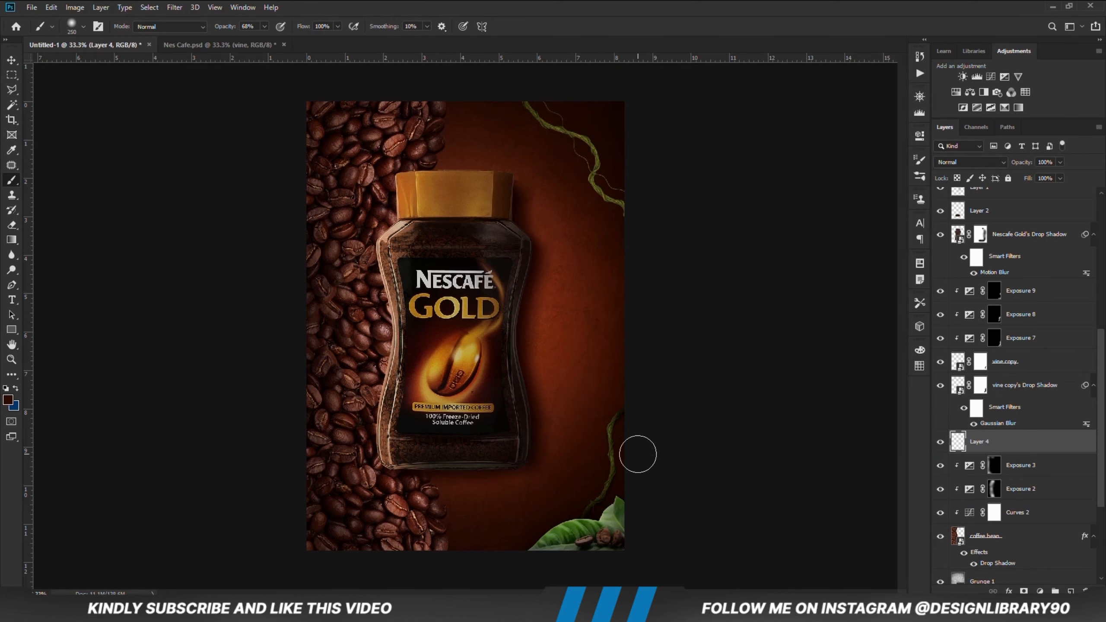
{"action": "left_click", "coordinate": [264, 27]}
{"action": "left_click_drag", "start_coordinate": [265, 44], "coordinate": [231, 44]}
{"action": "key", "text": "bracketleft"}
{"action": "key", "text": "bracketleft"}
{"action": "key", "text": "bracketleft"}
{"action": "left_click", "coordinate": [970, 162]}
{"action": "left_click", "coordinate": [958, 193]}
- Switch to the Move tool and select the upper vine
{"action": "key", "text": "v"}
{"action": "left_click", "coordinate": [183, 180]}
{"action": "left_click", "coordinate": [571, 139]}
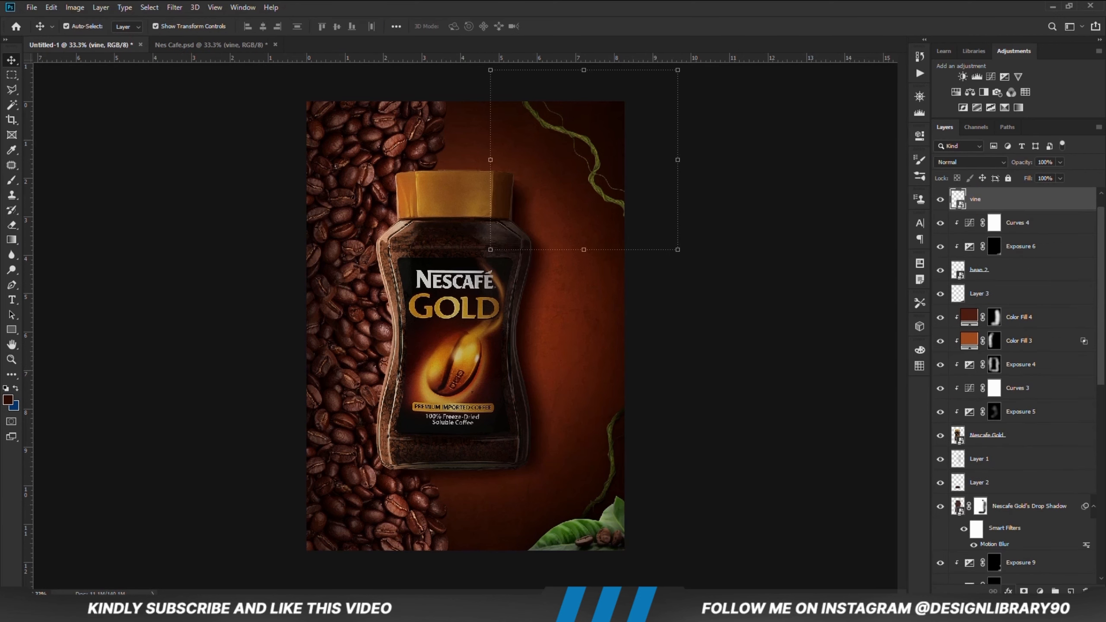
{"action": "left_click", "coordinate": [1008, 590]}
{"action": "left_click", "coordinate": [1023, 479]}
{"action": "left_click_drag", "start_coordinate": [486, 127], "coordinate": [485, 210]}
{"action": "left_click", "coordinate": [297, 445]}
{"action": "left_click", "coordinate": [476, 291]}
{"action": "left_click", "coordinate": [667, 254]}
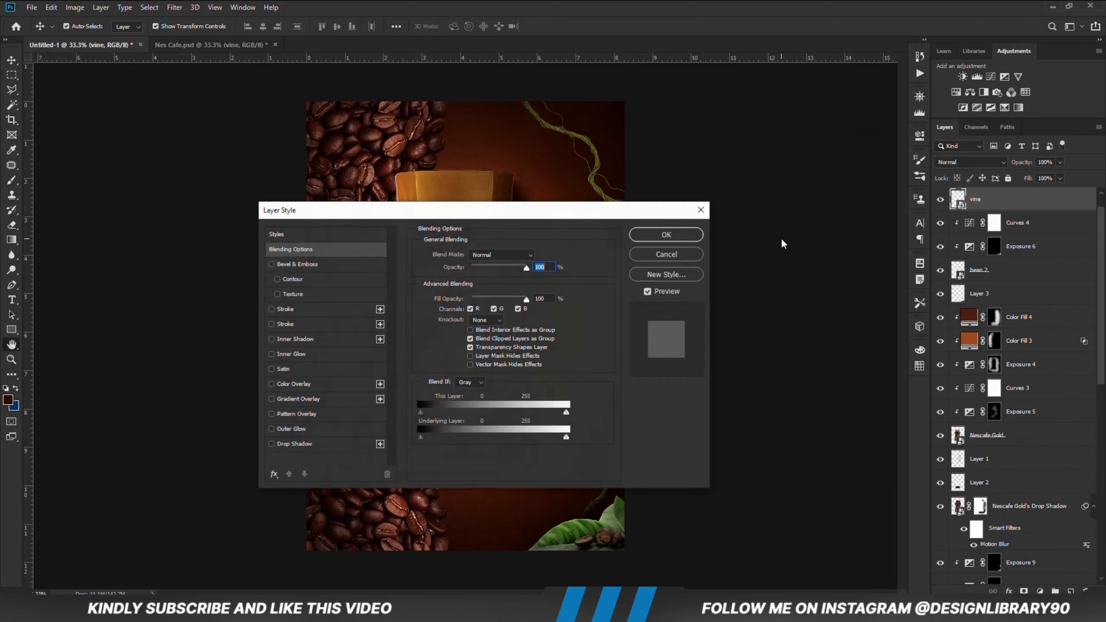
- Add a drop shadow with an adjusted angle to the upper vine and separate the shadow onto its own layer
{"action": "left_click", "coordinate": [294, 444]}
{"action": "left_click_drag", "start_coordinate": [476, 291], "coordinate": [468, 294]}
{"action": "left_click", "coordinate": [667, 235]}
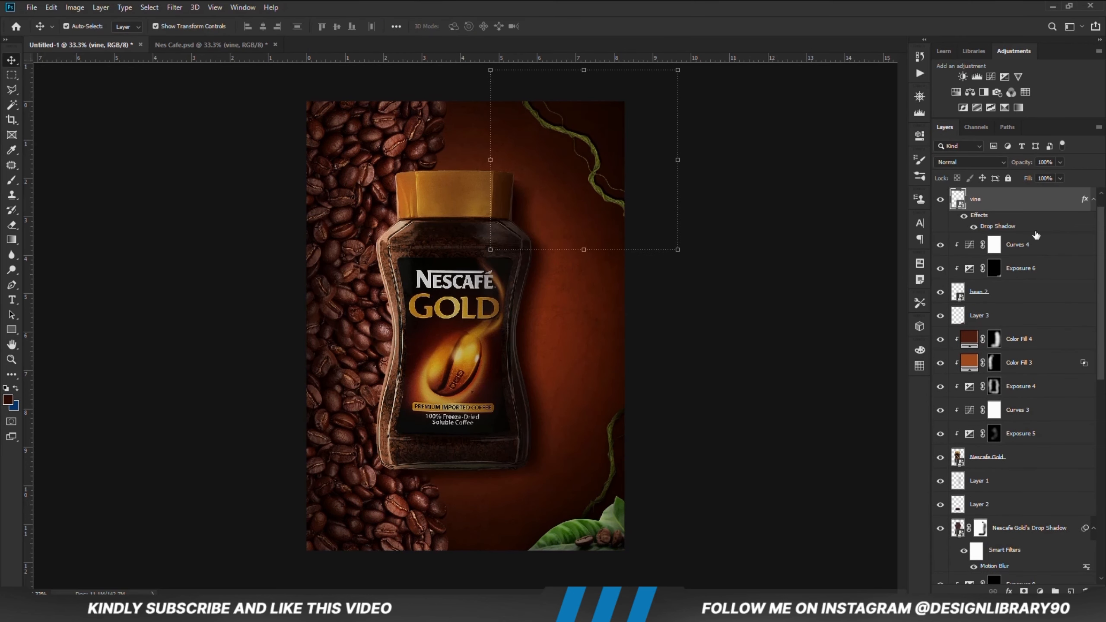
{"action": "left_click", "coordinate": [1093, 199]}
{"action": "right_click", "coordinate": [1084, 199]}
{"action": "left_click", "coordinate": [971, 392]}
{"action": "left_click", "coordinate": [501, 227]}
- Convert the upper vine's drop shadow layer to a smart object and apply an 8.0-pixel Gaussian Blur
{"action": "right_click", "coordinate": [987, 222]}
{"action": "left_click", "coordinate": [863, 272]}
{"action": "left_click", "coordinate": [174, 7]}
{"action": "left_click", "coordinate": [344, 185]}
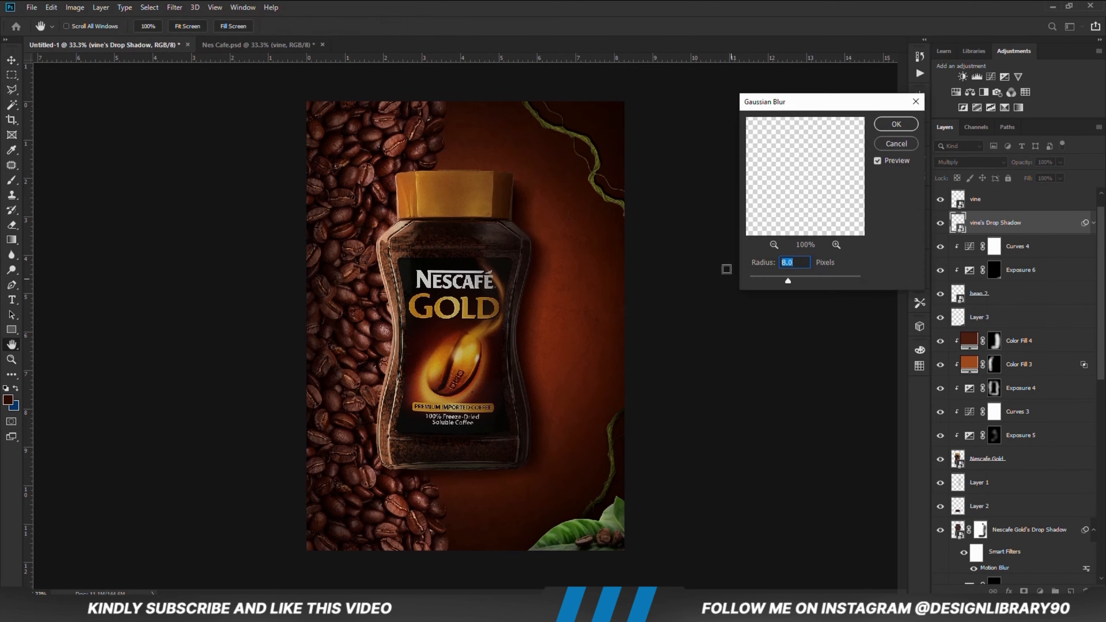
{"action": "left_click", "coordinate": [896, 124]}
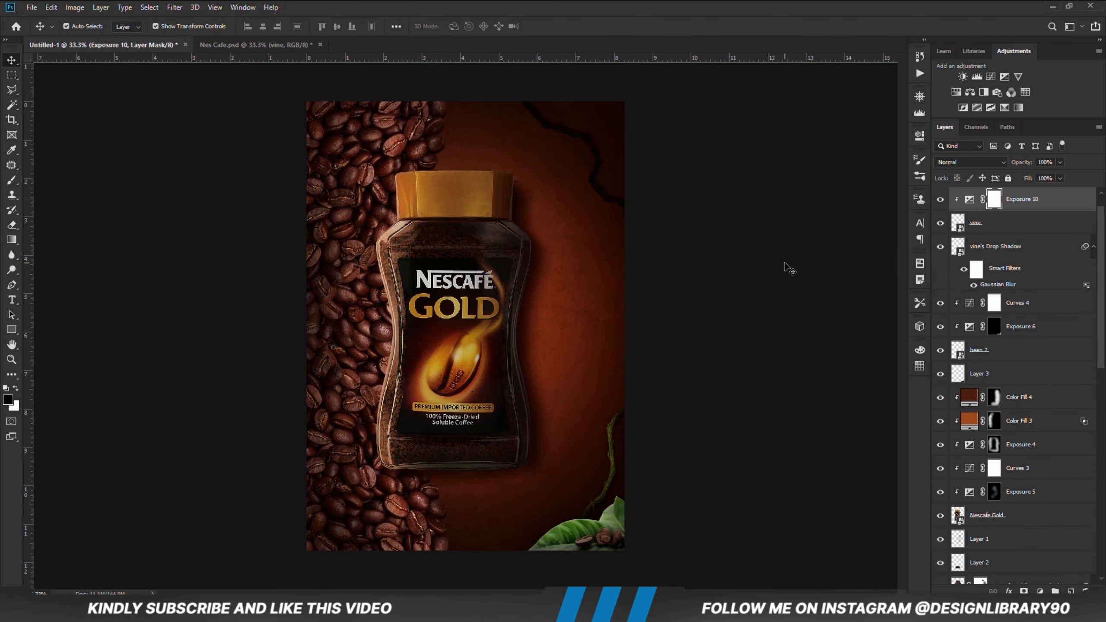
- Invert the upper vine's darkening Exposure mask and paint white along the vine and the poster corner at 26% brush opacity
{"action": "key", "text": "ctrl+i"}
{"action": "key", "text": "b"}
{"action": "key", "text": "x"}
{"action": "mouse_move", "coordinate": [533, 99]}
{"action": "left_mouse_down"}
{"action": "mouse_move", "coordinate": [605, 154]}
{"action": "mouse_move", "coordinate": [623, 201]}
{"action": "left_mouse_up"}
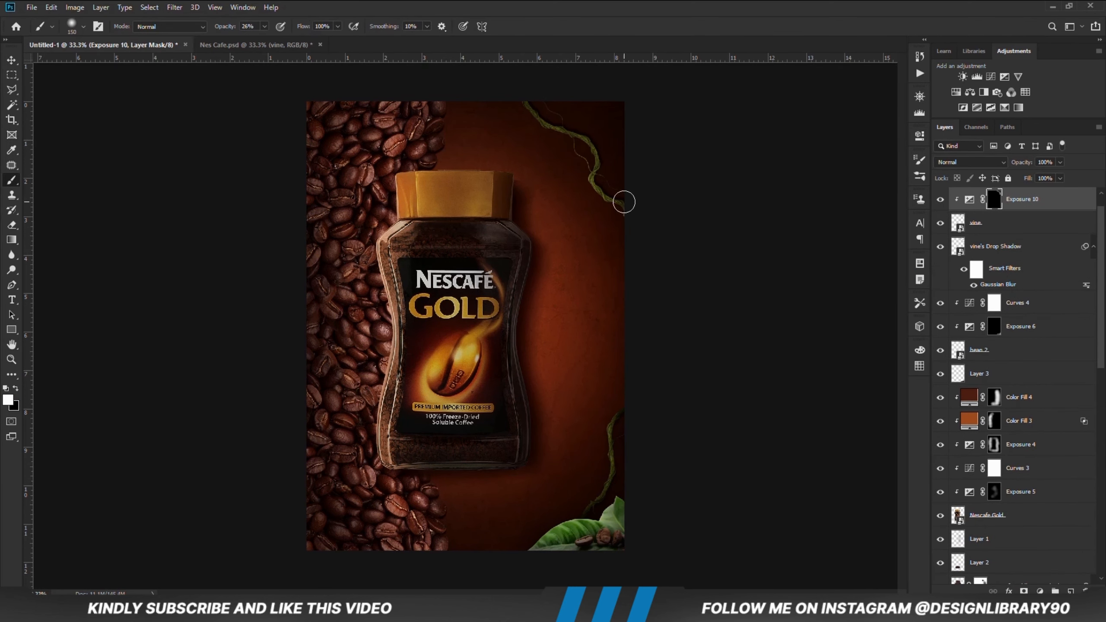
{"action": "key", "text": "bracketright"}
{"action": "key", "text": "bracketright"}
{"action": "left_click_drag", "start_coordinate": [611, 95], "coordinate": [606, 180]}
- Clip another Exposure adjustment of +1.39 to the upper vine and invert its mask to black
{"action": "left_click", "coordinate": [1040, 591]}
{"action": "left_click", "coordinate": [1031, 452]}
{"action": "left_click", "coordinate": [820, 326]}
{"action": "left_click_drag", "start_coordinate": [821, 198], "coordinate": [838, 198]}
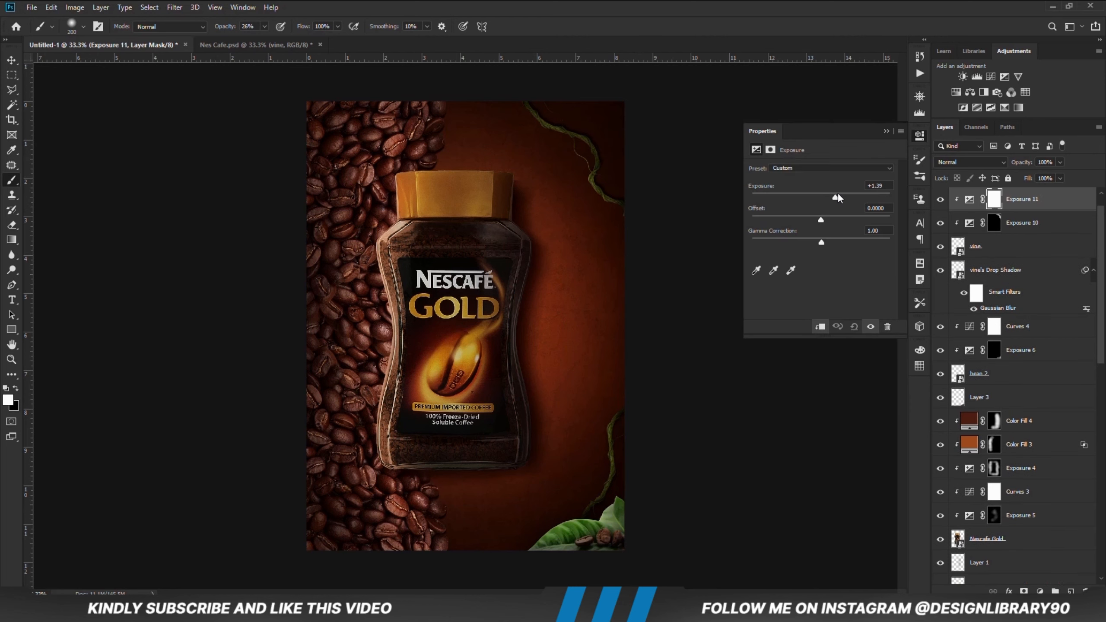
{"action": "key", "text": "ctrl+i"}
- Paint white highlights along the upper vine at 18% brush opacity and reduce the adjustment's layer opacity to 75%
{"action": "key", "text": "1"}
{"action": "key", "text": "8"}
{"action": "mouse_move", "coordinate": [534, 131]}
{"action": "left_mouse_down"}
{"action": "mouse_move", "coordinate": [595, 209]}
{"action": "mouse_move", "coordinate": [574, 151]}
{"action": "left_mouse_up"}
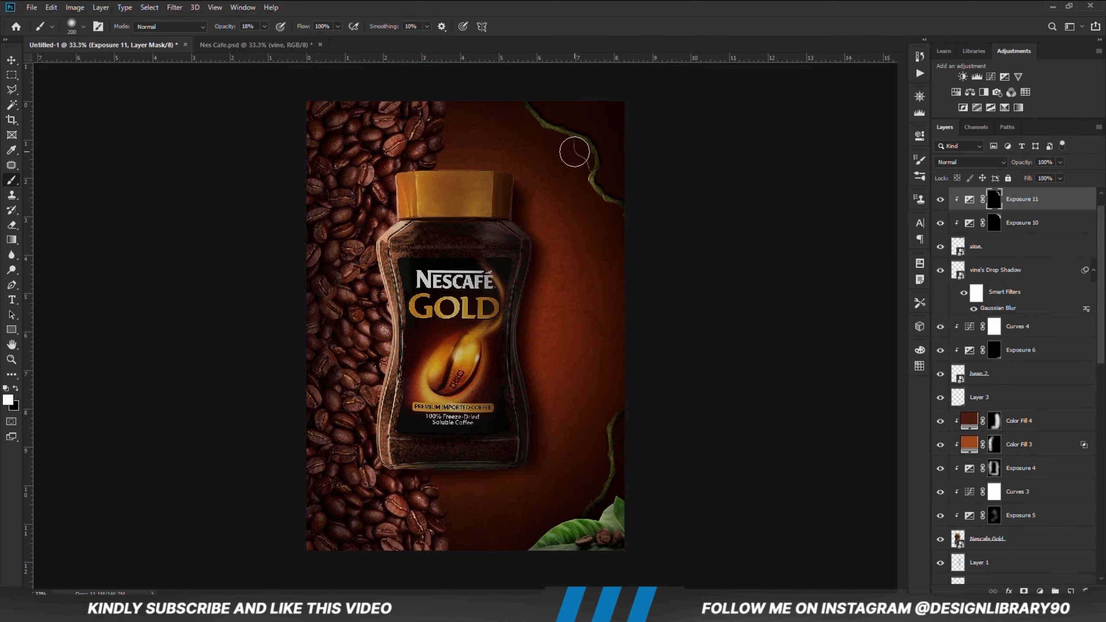
{"action": "left_click", "coordinate": [940, 200]}
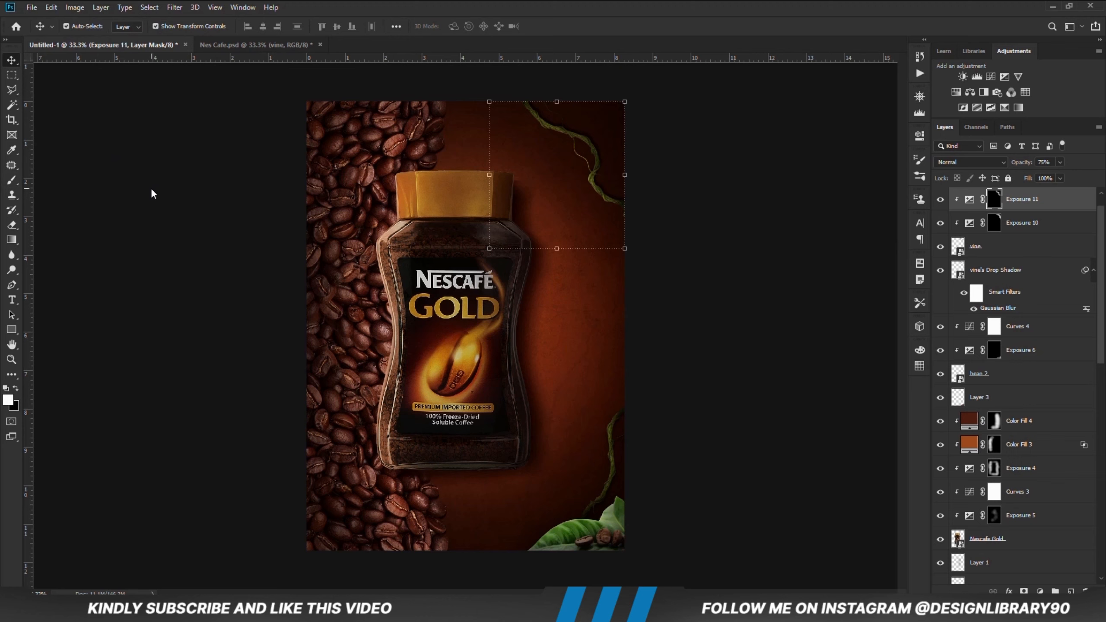
- Add an Exposure adjustment with strongly reduced exposure above all layers and invert its mask to black
{"action": "key", "text": "ctrl+minus"}
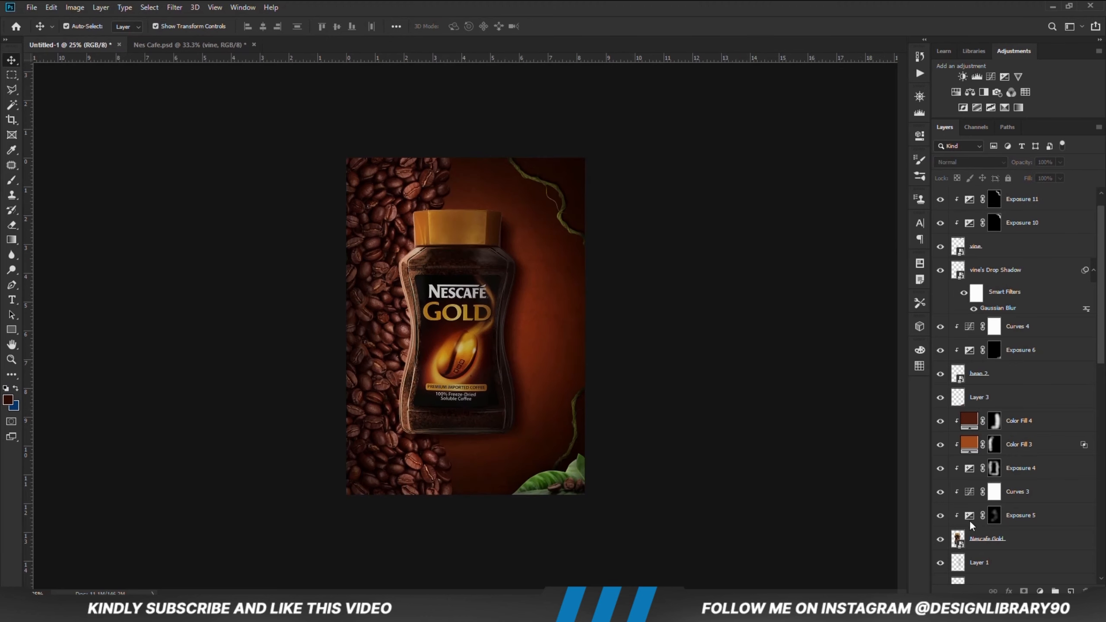
{"action": "left_click", "coordinate": [1040, 591]}
{"action": "left_click", "coordinate": [1045, 460]}
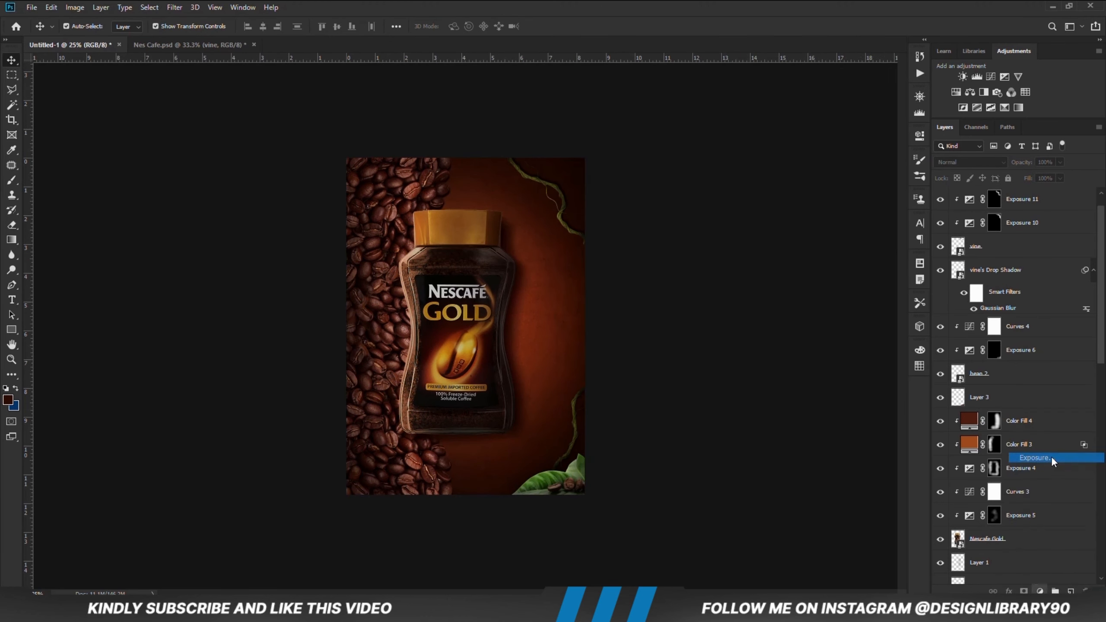
{"action": "left_click_drag", "start_coordinate": [820, 195], "coordinate": [786, 197]}
{"action": "left_click", "coordinate": [886, 131]}
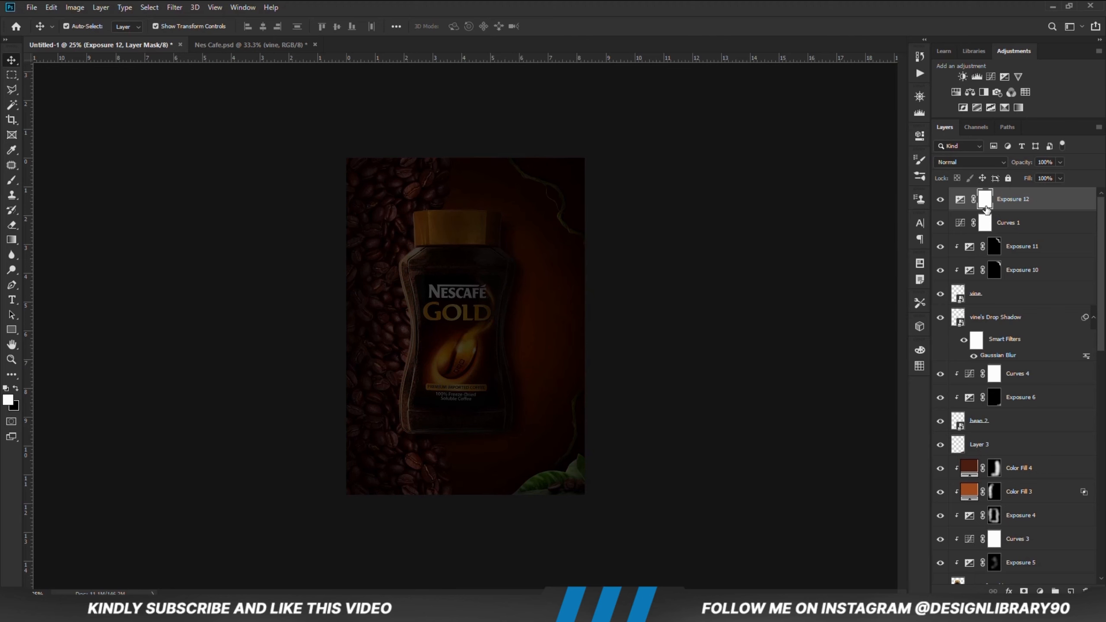
{"action": "key", "text": "ctrl+i"}
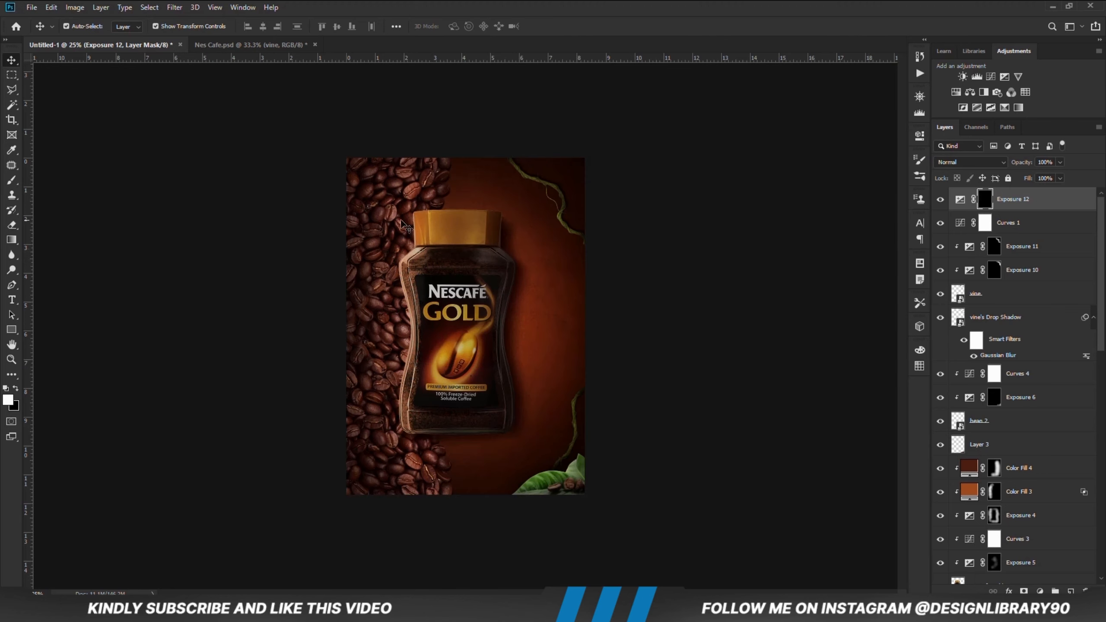
- Paint white on the top Exposure mask with a 1300 px brush at 25% opacity to darken the poster's right side
{"action": "left_click", "coordinate": [12, 179]}
{"action": "left_click", "coordinate": [264, 26]}
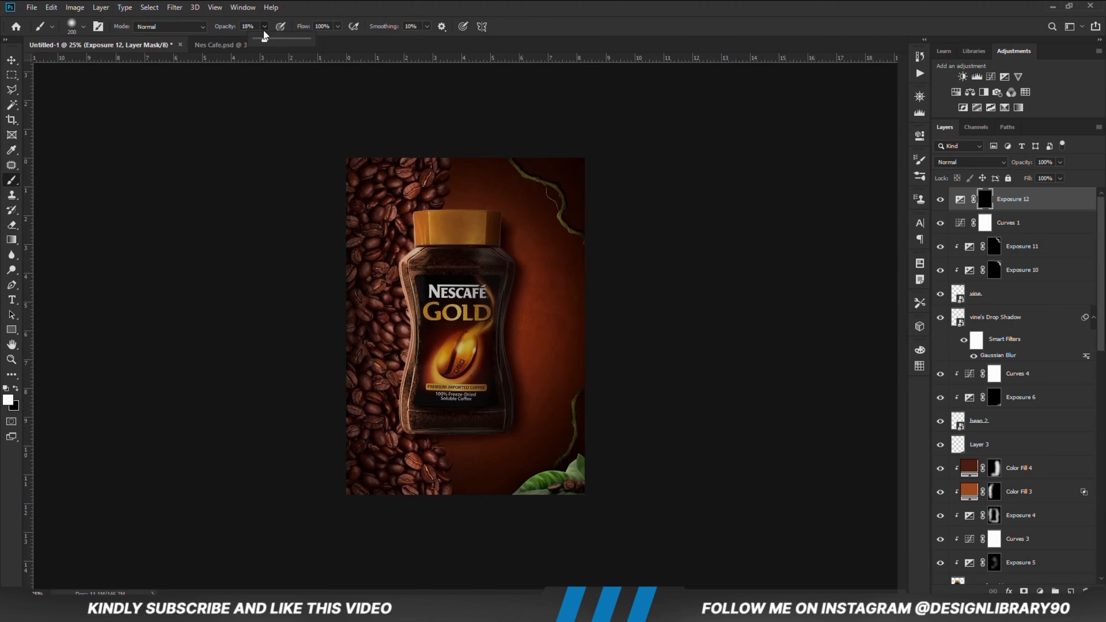
{"action": "left_click", "coordinate": [377, 2]}
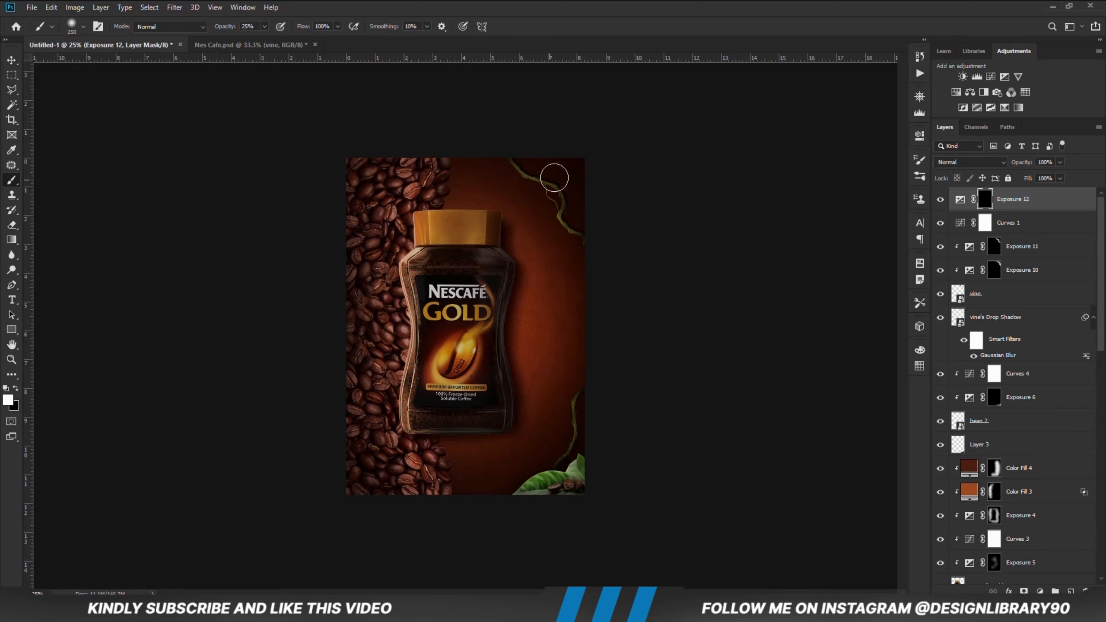
{"action": "key", "text": "bracketright"}
{"action": "key", "text": "bracketright"}
{"action": "key", "text": "bracketright"}
{"action": "key", "text": "bracketright"}
{"action": "key", "text": "bracketright"}
{"action": "key", "text": "bracketright"}
{"action": "key", "text": "bracketright"}
{"action": "key", "text": "bracketright"}
{"action": "key", "text": "bracketright"}
{"action": "key", "text": "bracketright"}
{"action": "key", "text": "bracketright"}
{"action": "mouse_move", "coordinate": [602, 413]}
{"action": "left_mouse_down"}
{"action": "mouse_move", "coordinate": [537, 471]}
{"action": "mouse_move", "coordinate": [601, 279]}
{"action": "mouse_move", "coordinate": [585, 204]}
{"action": "left_mouse_up"}
{"action": "mouse_move", "coordinate": [566, 246]}
{"action": "left_mouse_down"}
{"action": "mouse_move", "coordinate": [568, 358]}
{"action": "mouse_move", "coordinate": [479, 522]}
{"action": "mouse_move", "coordinate": [614, 478]}
{"action": "mouse_move", "coordinate": [580, 113]}
{"action": "mouse_move", "coordinate": [528, 122]}
{"action": "mouse_move", "coordinate": [591, 265]}
{"action": "left_mouse_up"}
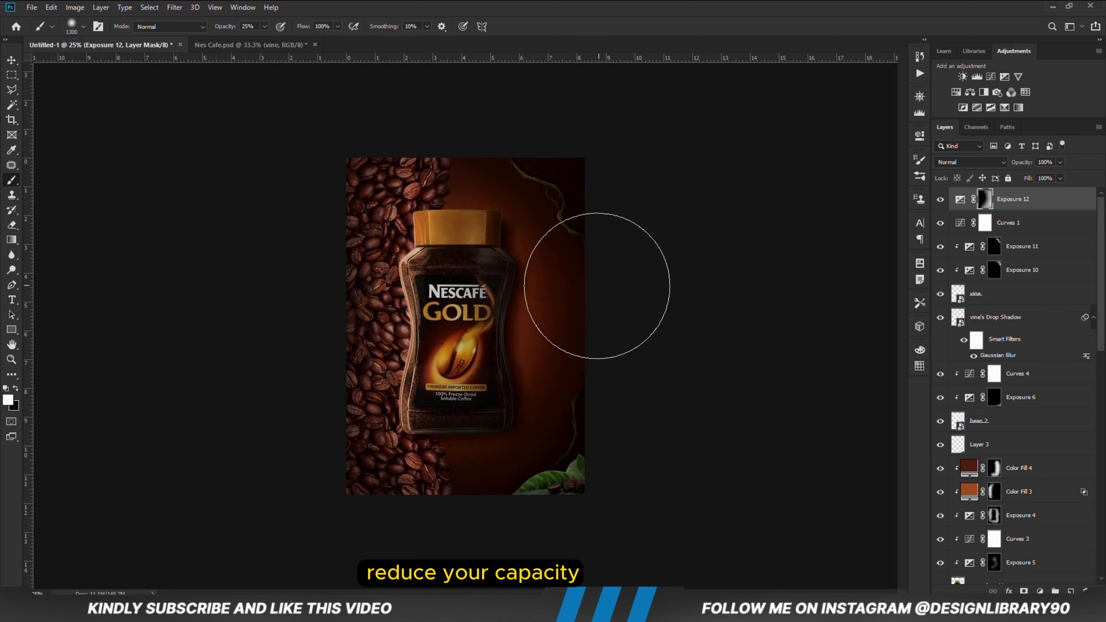
- Reduce the top Exposure adjustment's layer opacity to 29% and deselect it
{"action": "left_click", "coordinate": [941, 199]}
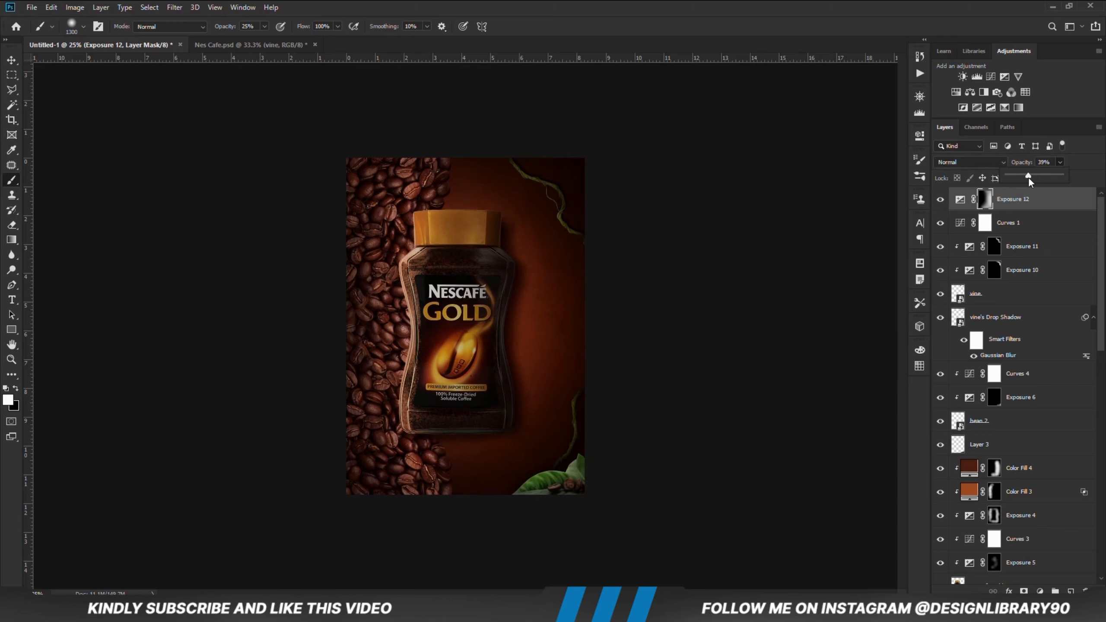
{"action": "left_click_drag", "start_coordinate": [1027, 176], "coordinate": [1023, 177]}
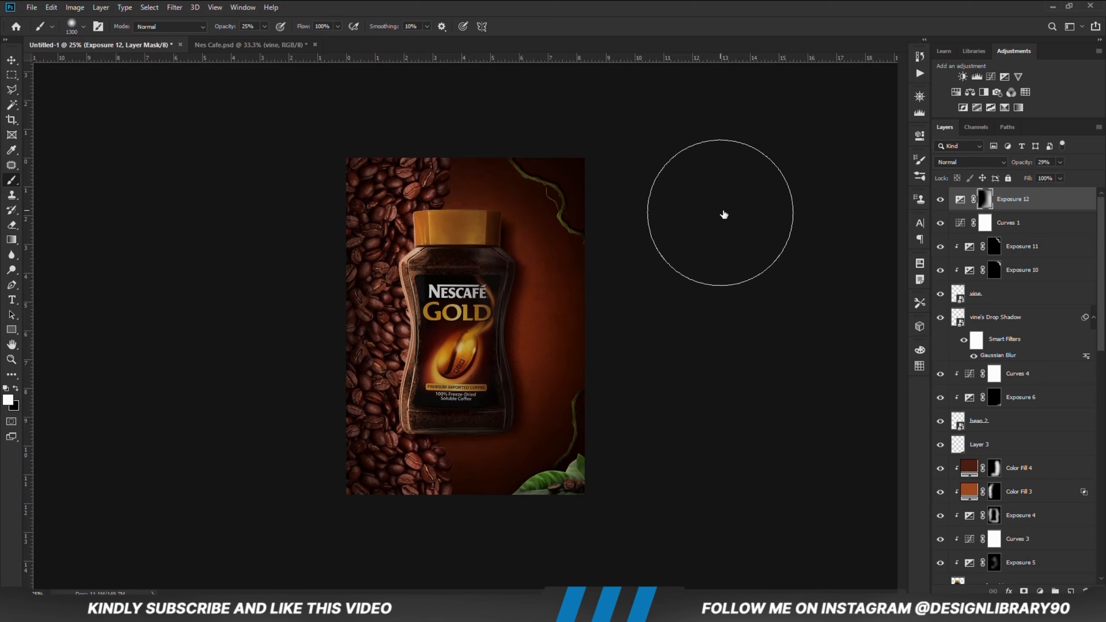
{"action": "left_click", "coordinate": [11, 60]}
{"action": "left_click", "coordinate": [211, 261]}
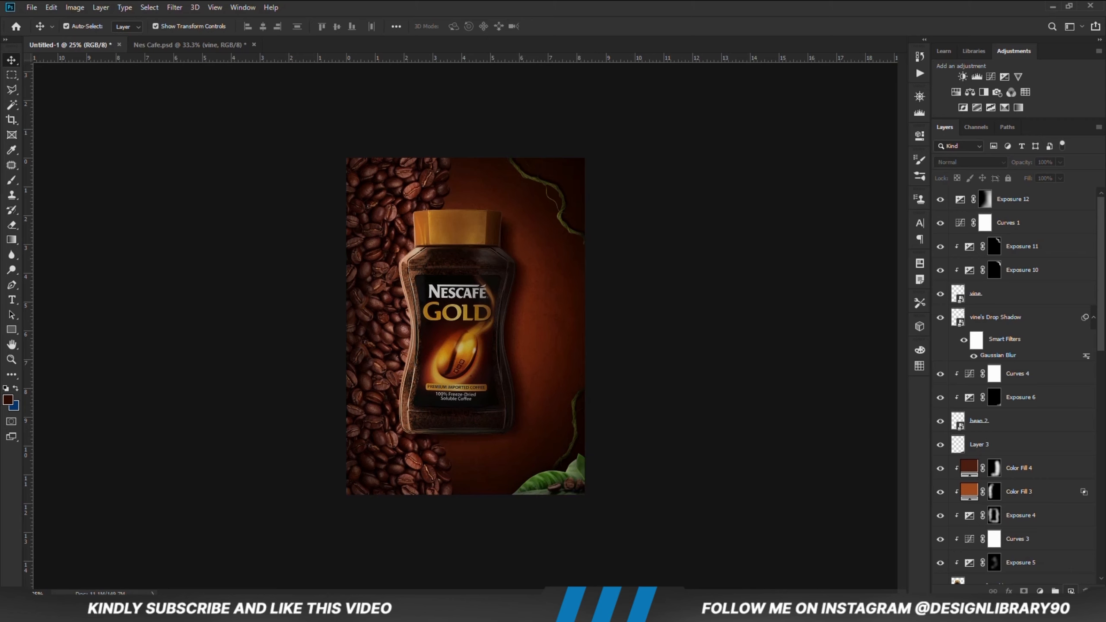
- On a new top layer, dab one large soft white spot at 100% opacity over the poster's left edge and blend it in Overlay
{"action": "left_click", "coordinate": [1071, 591]}
{"action": "left_click", "coordinate": [5, 185]}
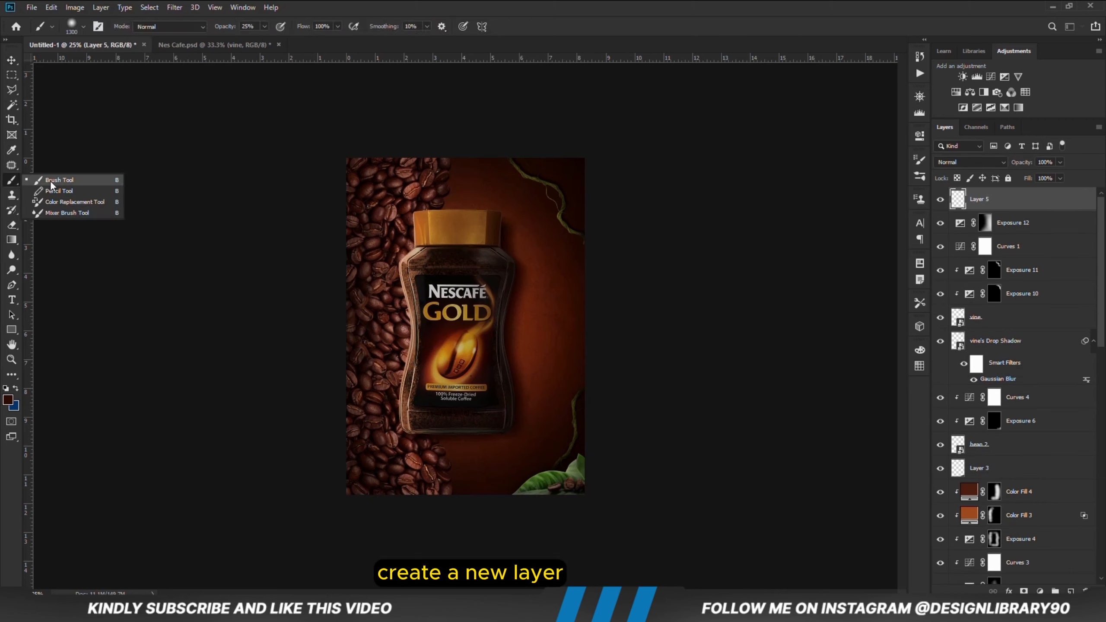
{"action": "left_click", "coordinate": [15, 388]}
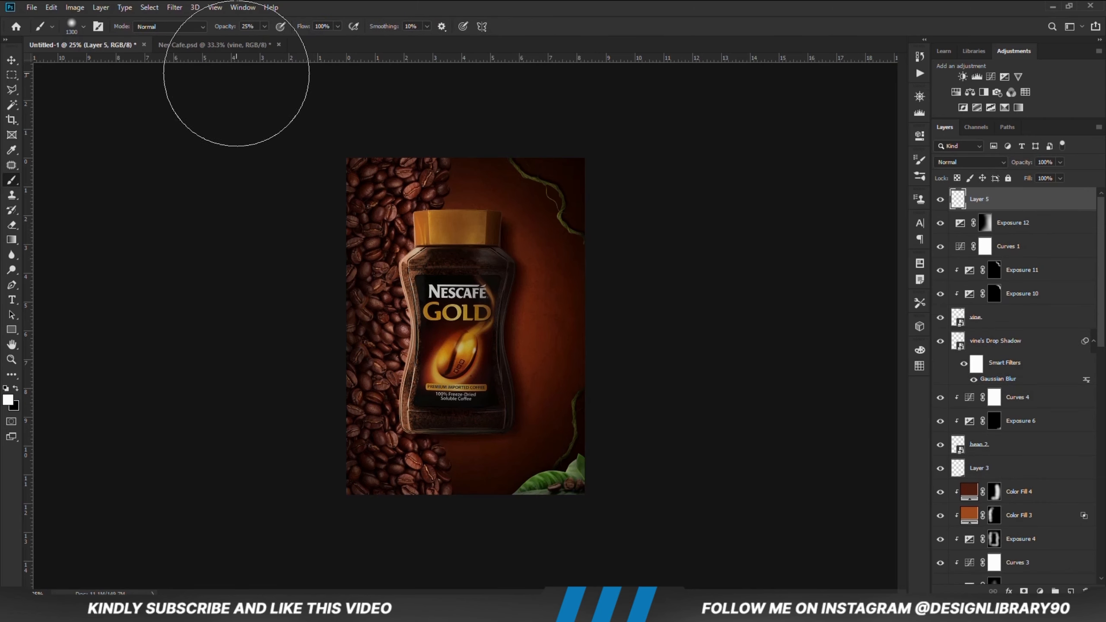
{"action": "left_click", "coordinate": [264, 27]}
{"action": "left_click", "coordinate": [365, 52]}
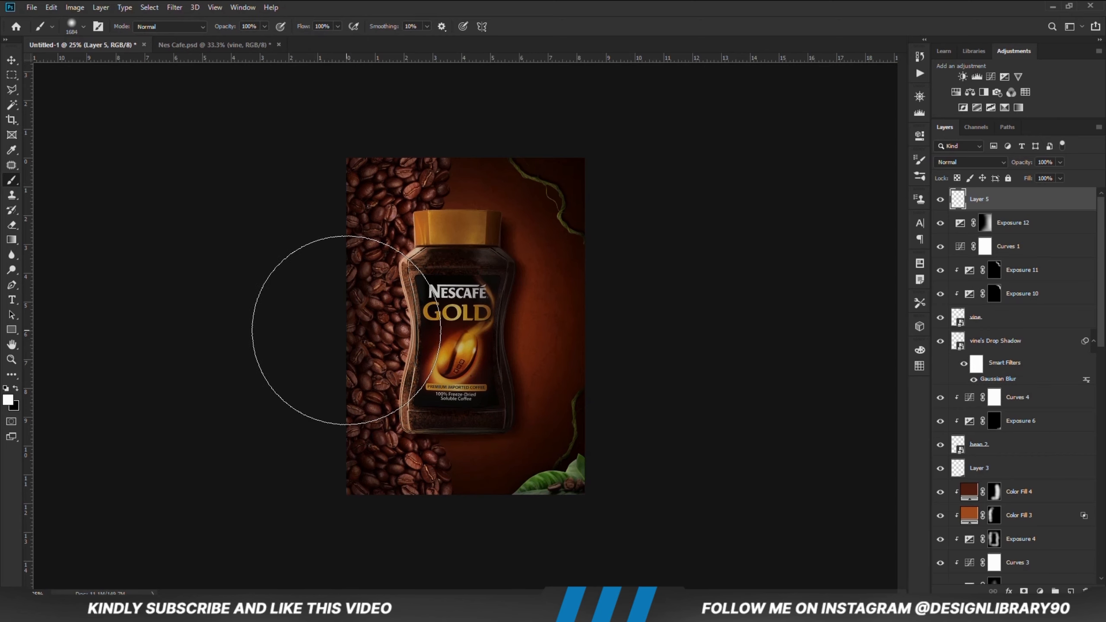
{"action": "left_click", "coordinate": [346, 330]}
{"action": "left_click", "coordinate": [970, 162]}
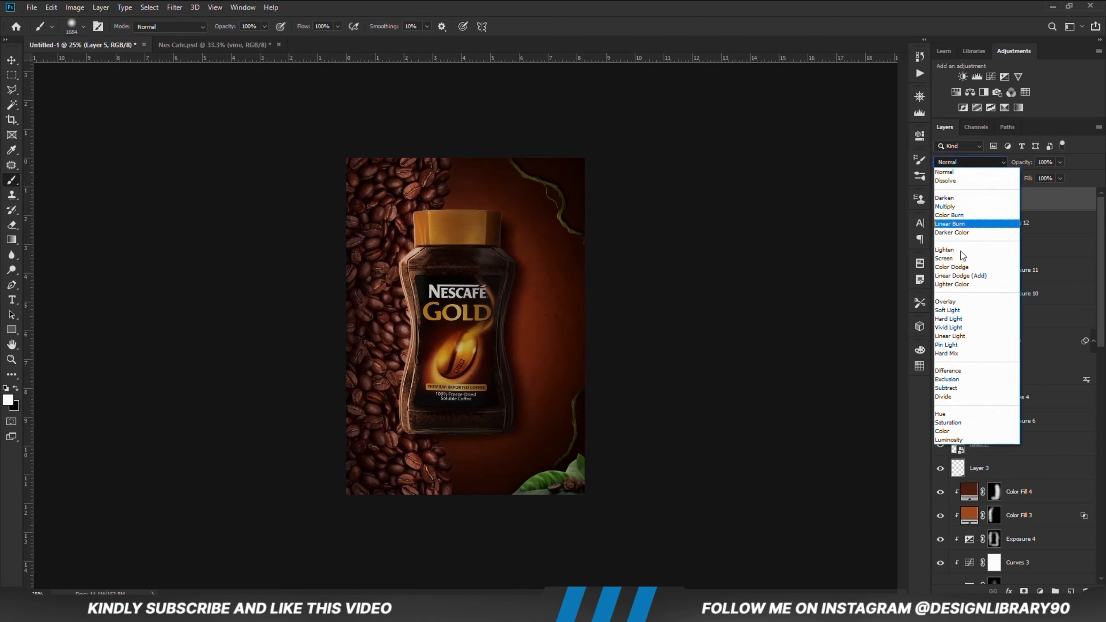
{"action": "left_click", "coordinate": [959, 305]}
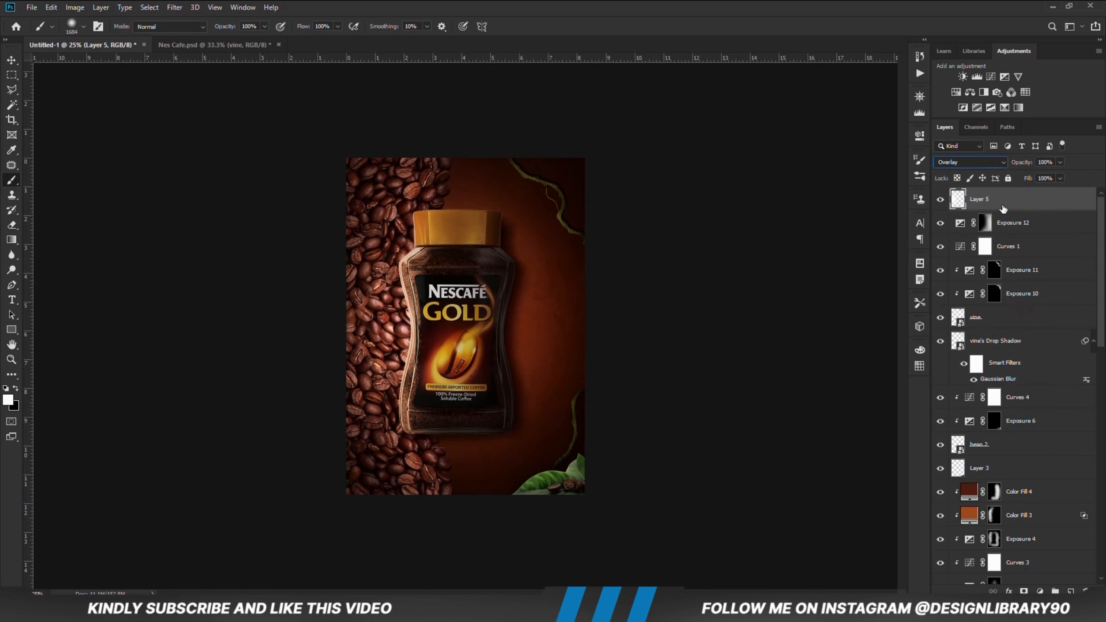
- Duplicate the white glow layer, reduce the copy's opacity to 32% and deselect it
{"action": "key", "text": "ctrl+j"}
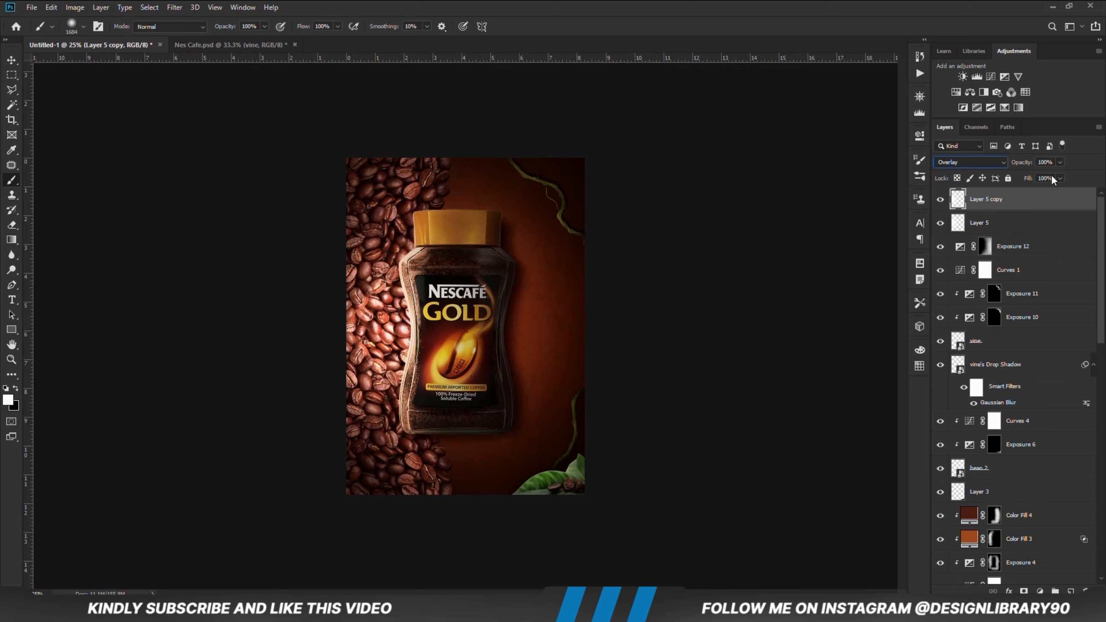
{"action": "left_click", "coordinate": [1060, 163]}
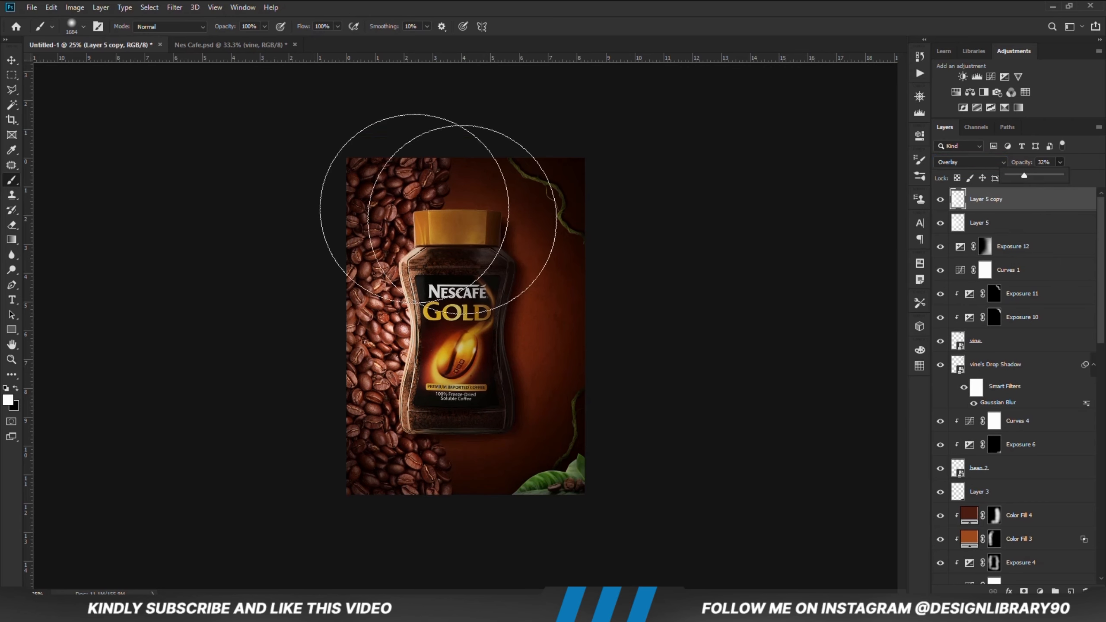
{"action": "left_click", "coordinate": [11, 60]}
{"action": "left_click", "coordinate": [198, 295]}
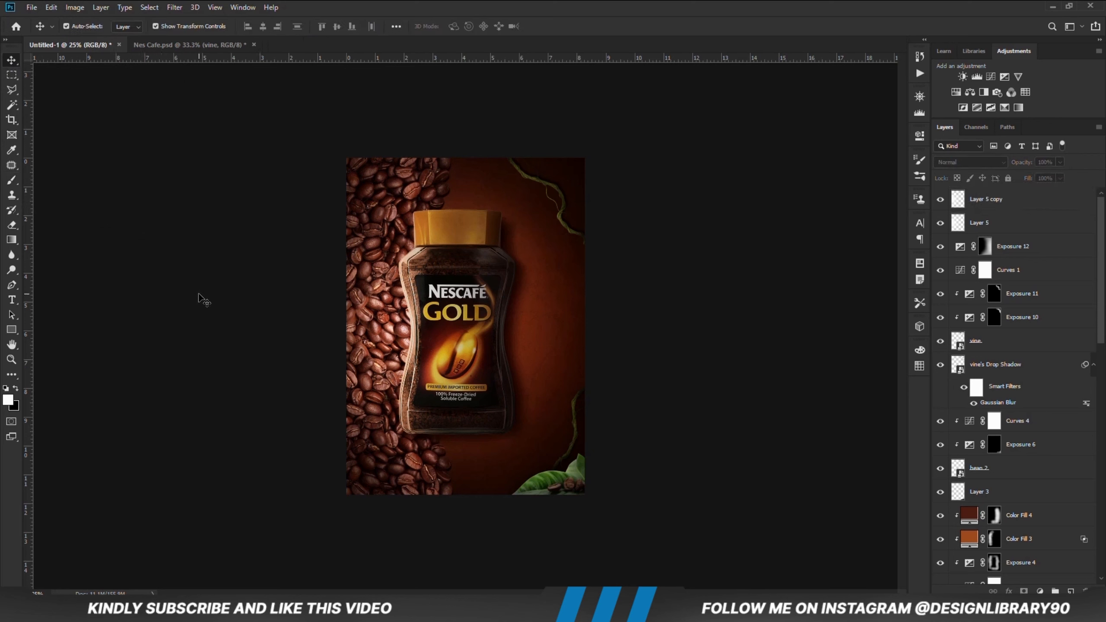
- Clip an Exposure adjustment with strongly raised exposure to the Nescafe Gold jar layer and invert its mask to black
{"action": "left_click", "coordinate": [474, 225]}
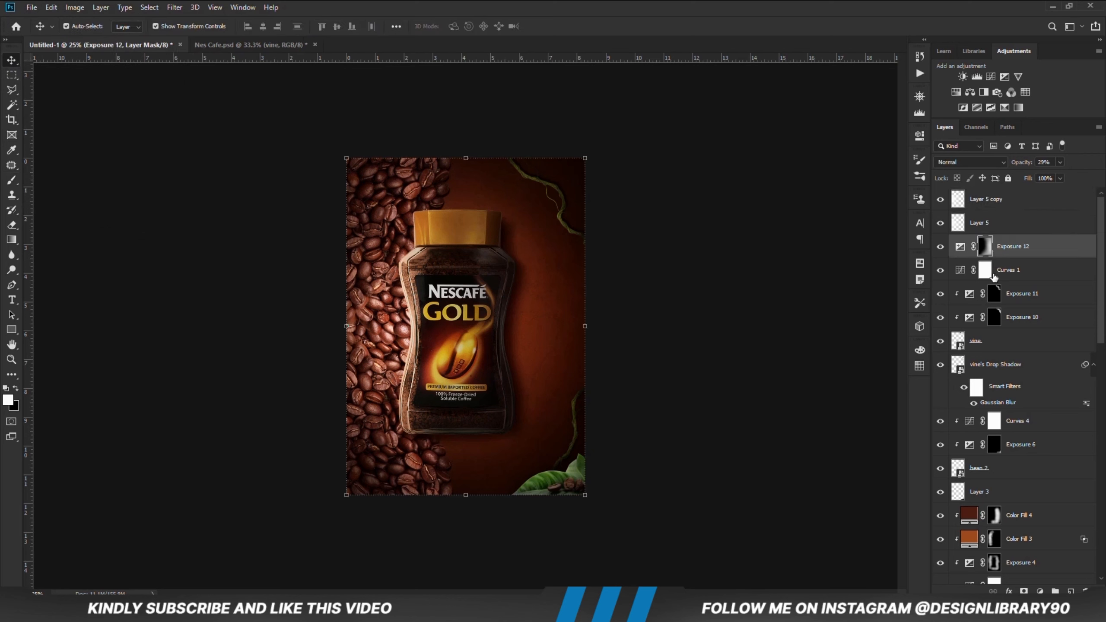
{"action": "scroll", "coordinate": [1082, 300], "scroll_direction": "down", "scroll_amount": 5}
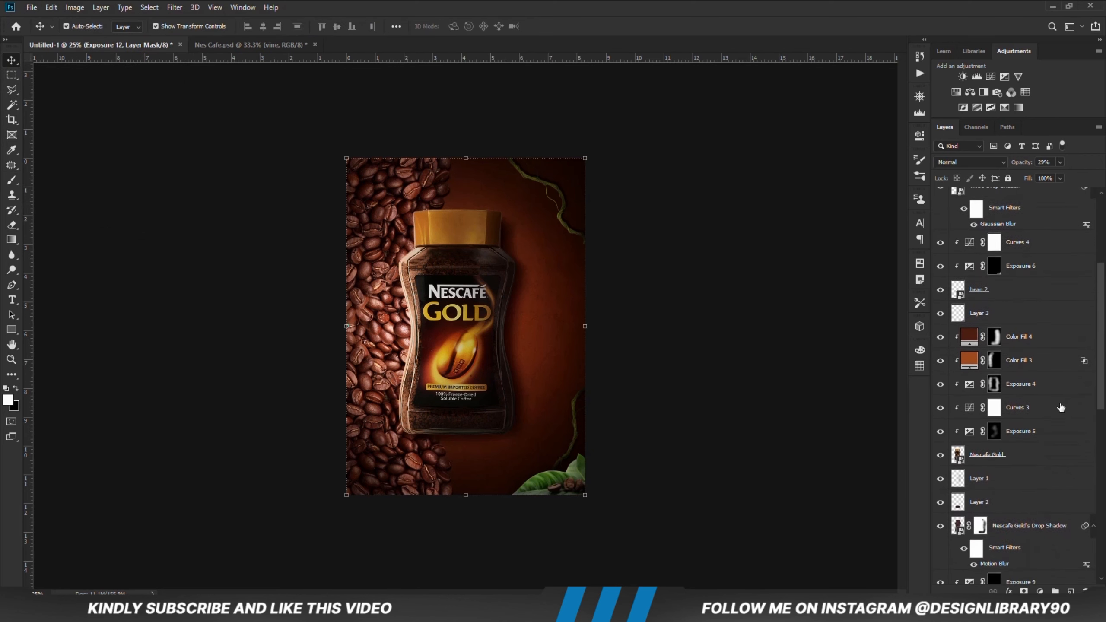
{"action": "left_click", "coordinate": [1001, 456]}
{"action": "left_click", "coordinate": [1040, 590]}
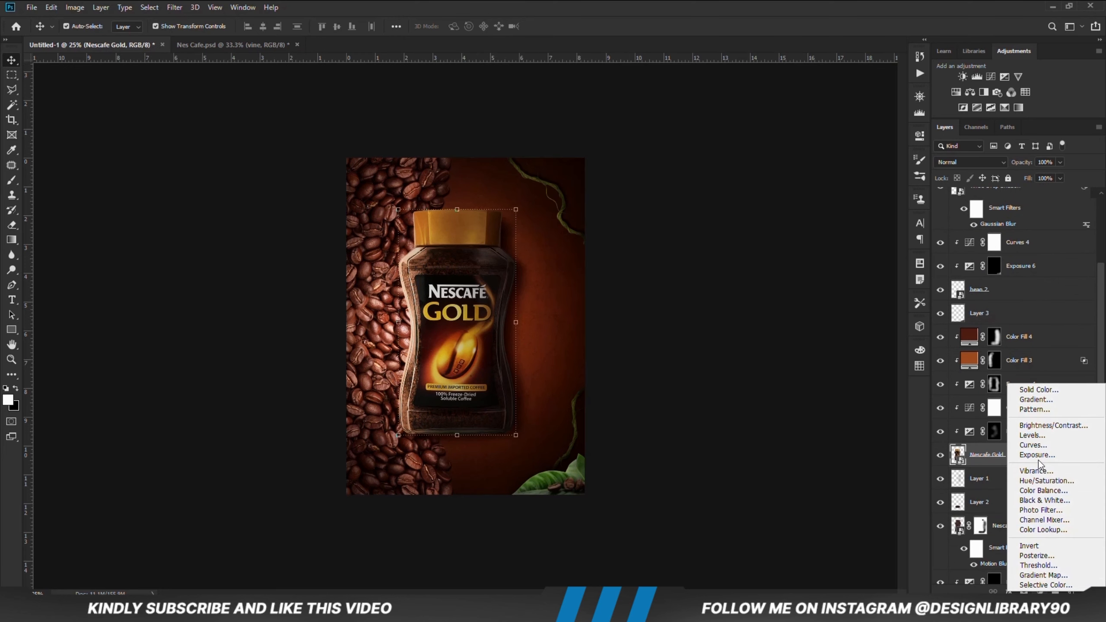
{"action": "left_click", "coordinate": [1023, 453]}
{"action": "left_click_drag", "start_coordinate": [821, 197], "coordinate": [856, 198]}
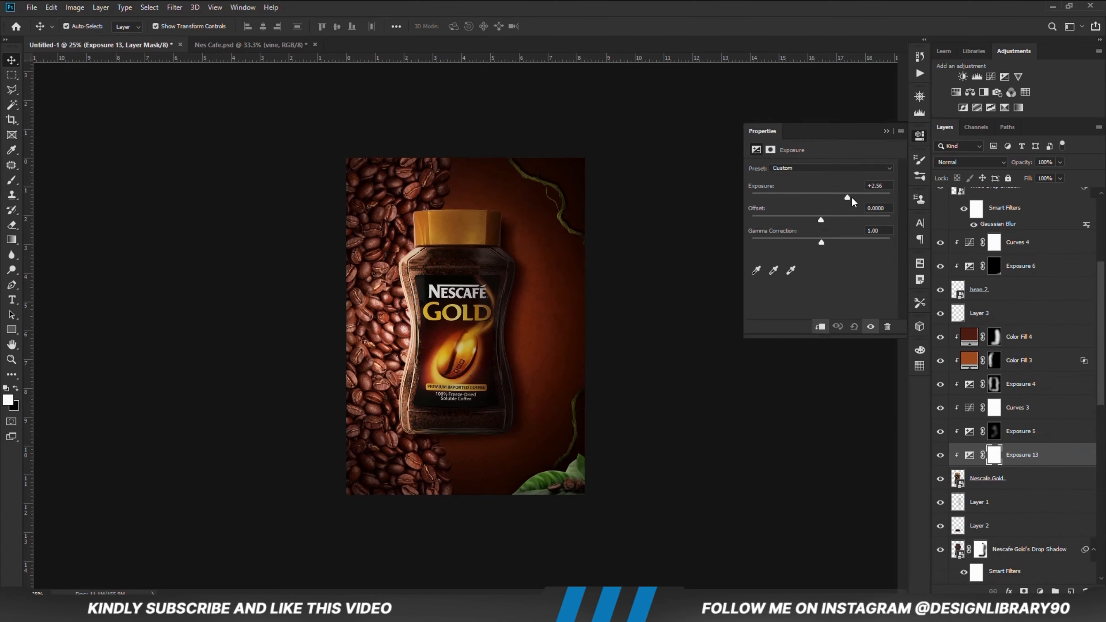
{"action": "left_click", "coordinate": [886, 131]}
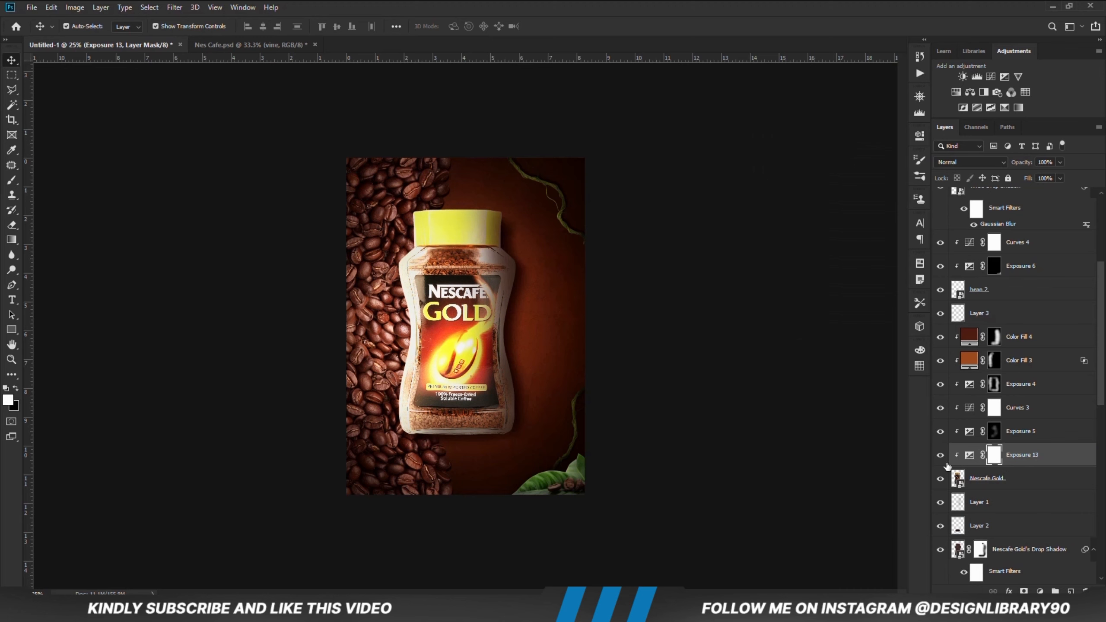
{"action": "key", "text": "ctrl+i"}
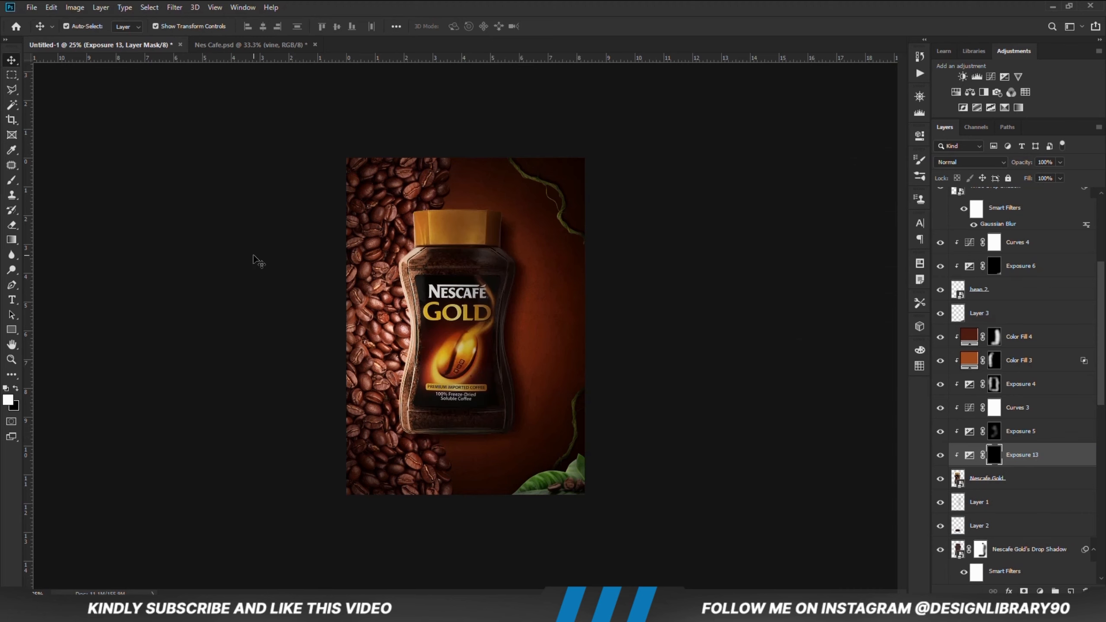
- Paint white on the jar's new Exposure mask at 27% brush opacity to brighten the cap, reducing the brush to 600 px
{"action": "right_click", "coordinate": [12, 179]}
{"action": "left_click", "coordinate": [57, 179]}
{"action": "key", "text": "bracketleft"}
{"action": "key", "text": "bracketleft"}
{"action": "key", "text": "bracketleft"}
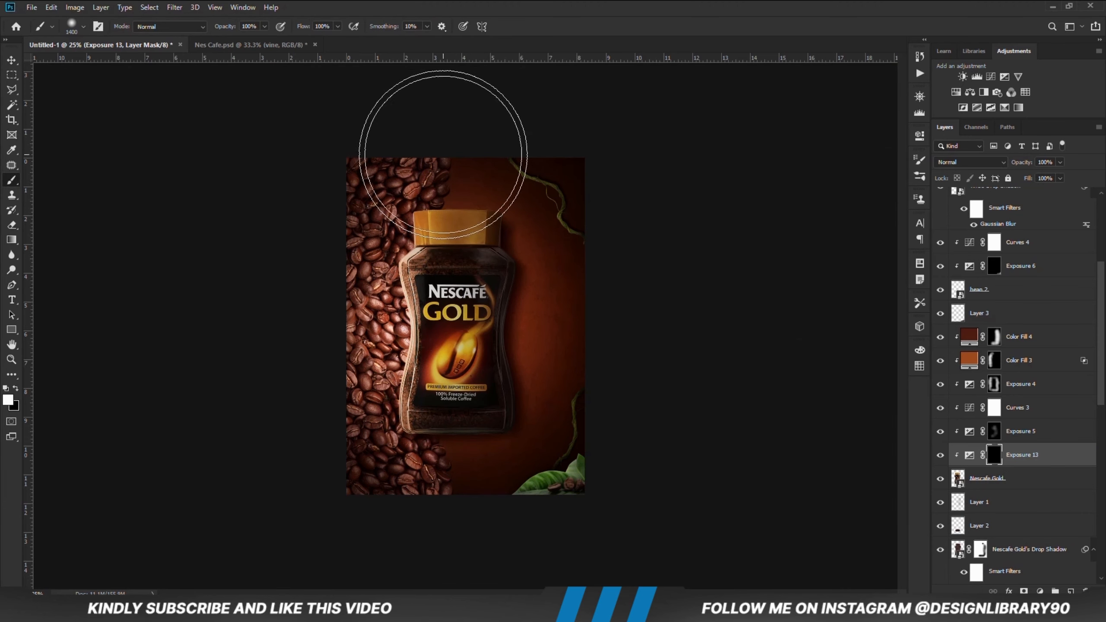
{"action": "left_click_drag", "start_coordinate": [264, 29], "coordinate": [246, 41]}
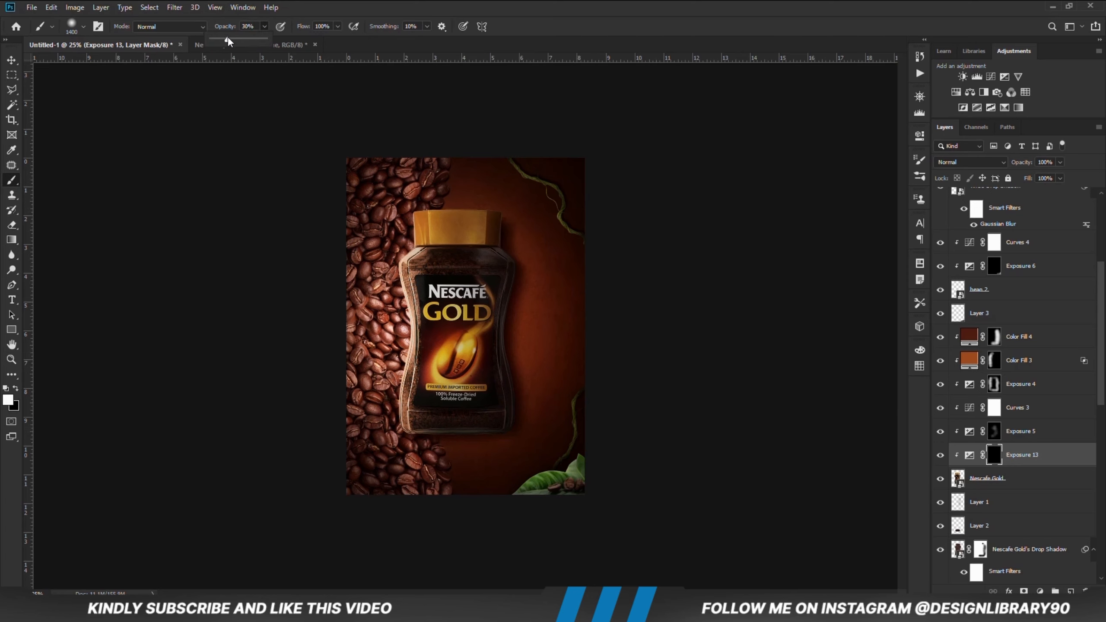
{"action": "key", "text": "bracketleft"}
{"action": "key", "text": "bracketleft"}
{"action": "key", "text": "bracketleft"}
{"action": "key", "text": "bracketleft"}
{"action": "key", "text": "bracketleft"}
{"action": "key", "text": "bracketleft"}
{"action": "key", "text": "bracketleft"}
{"action": "key", "text": "bracketleft"}
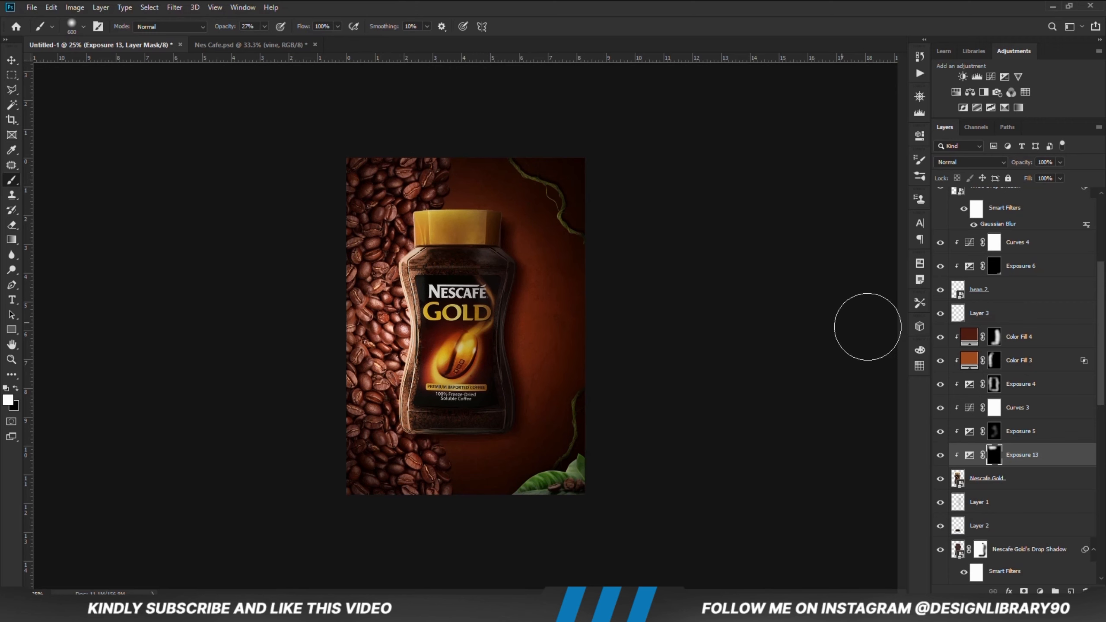
- Compare the jar with and without the new Exposure adjustment, reduce its layer opacity to 73% and deselect it
{"action": "left_click", "coordinate": [939, 455]}
{"action": "left_click", "coordinate": [940, 455]}
{"action": "left_click", "coordinate": [1059, 162]}
{"action": "left_click_drag", "start_coordinate": [1064, 174], "coordinate": [1046, 178]}
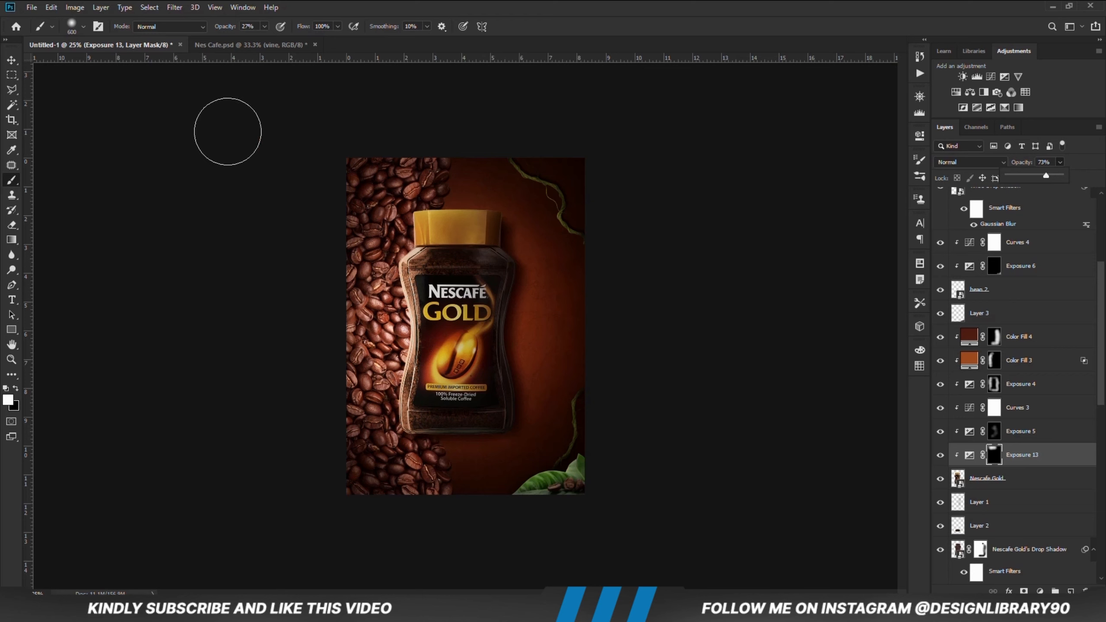
{"action": "left_click", "coordinate": [12, 60]}
{"action": "left_click", "coordinate": [183, 313]}
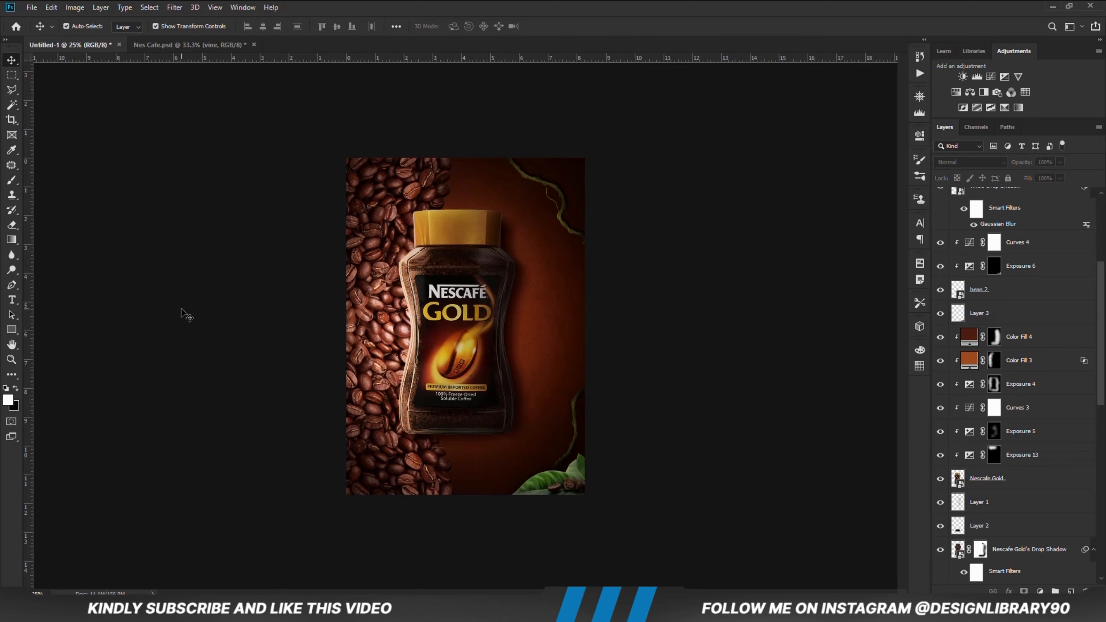
- In Nes Cafe.psd, hide the vine, show the light-and-dust particle image and bring it into the poster document as the top layer
{"action": "key", "text": "ctrl+0"}
{"action": "key", "text": "ctrl+Tab"}
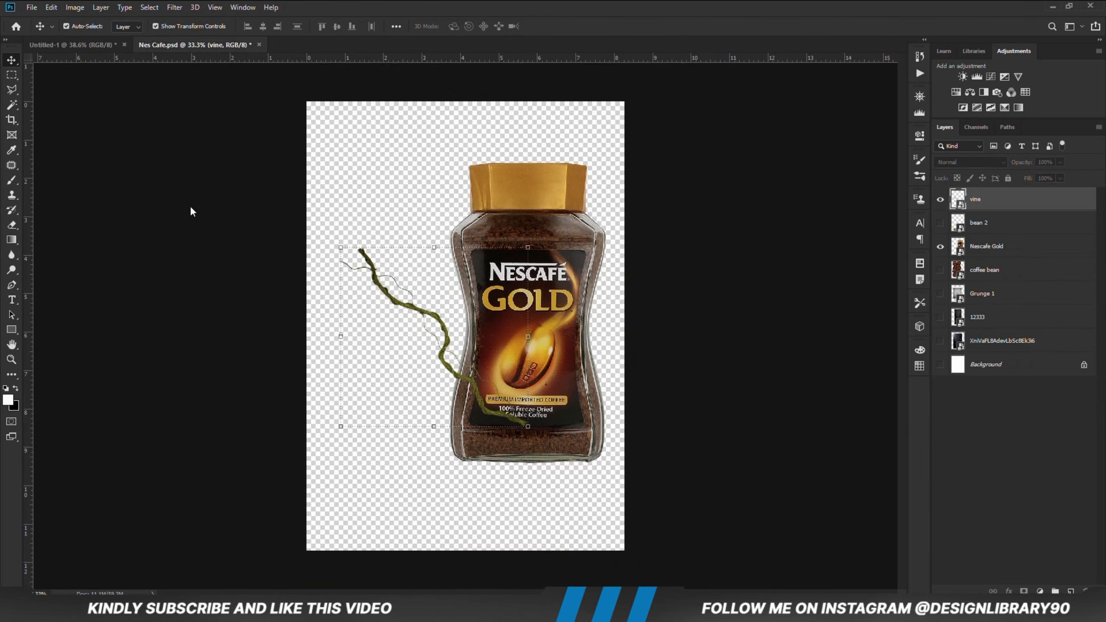
{"action": "left_click", "coordinate": [940, 201]}
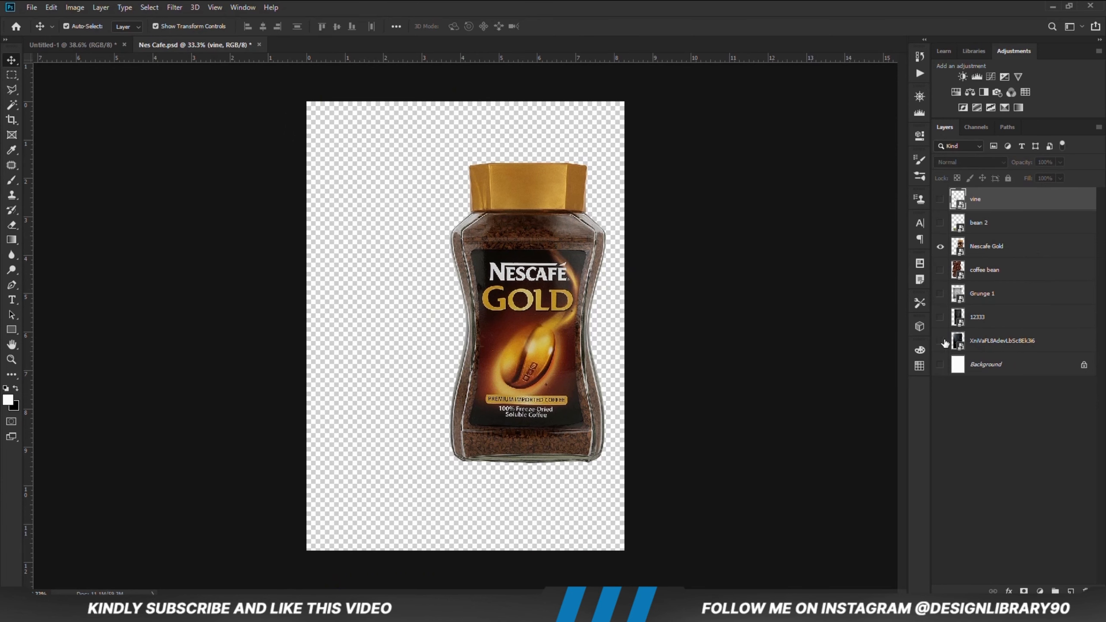
{"action": "left_click", "coordinate": [943, 343]}
{"action": "left_click_drag", "start_coordinate": [425, 394], "coordinate": [405, 394]}
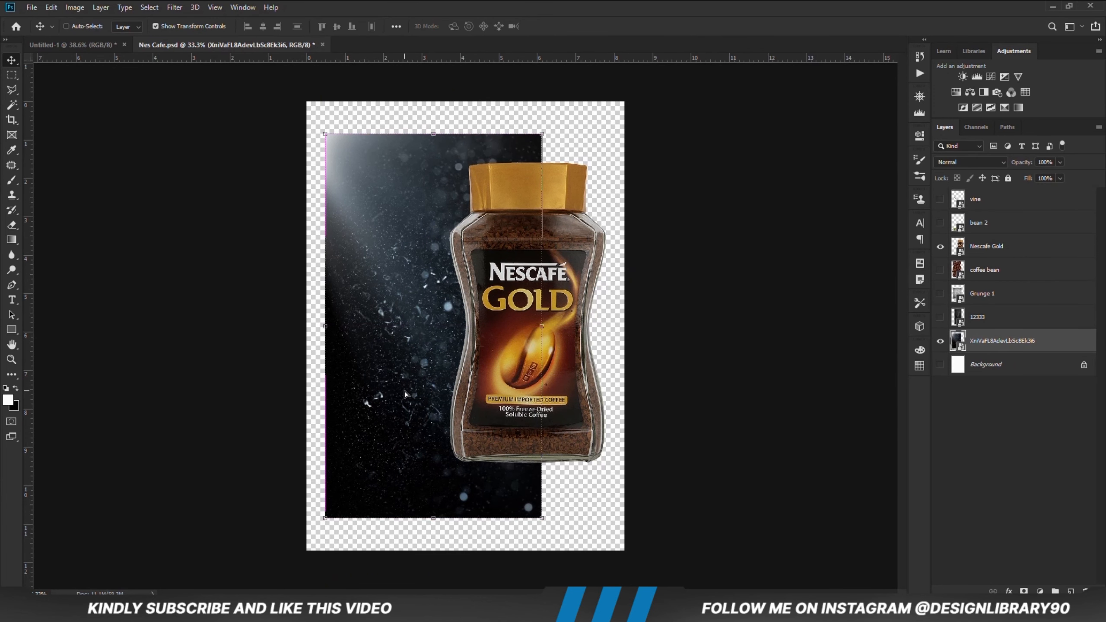
{"action": "key", "text": "ctrl+Tab"}
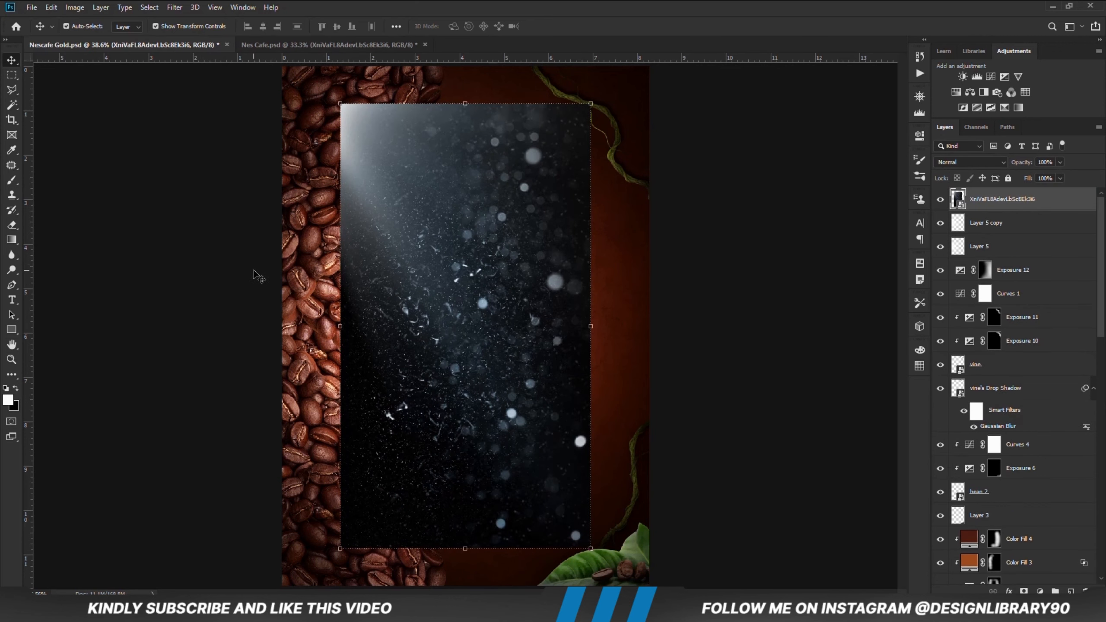
- Convert the particle image layer to a smart object and scale it up to cover the whole poster
{"action": "key", "text": "ctrl+minus"}
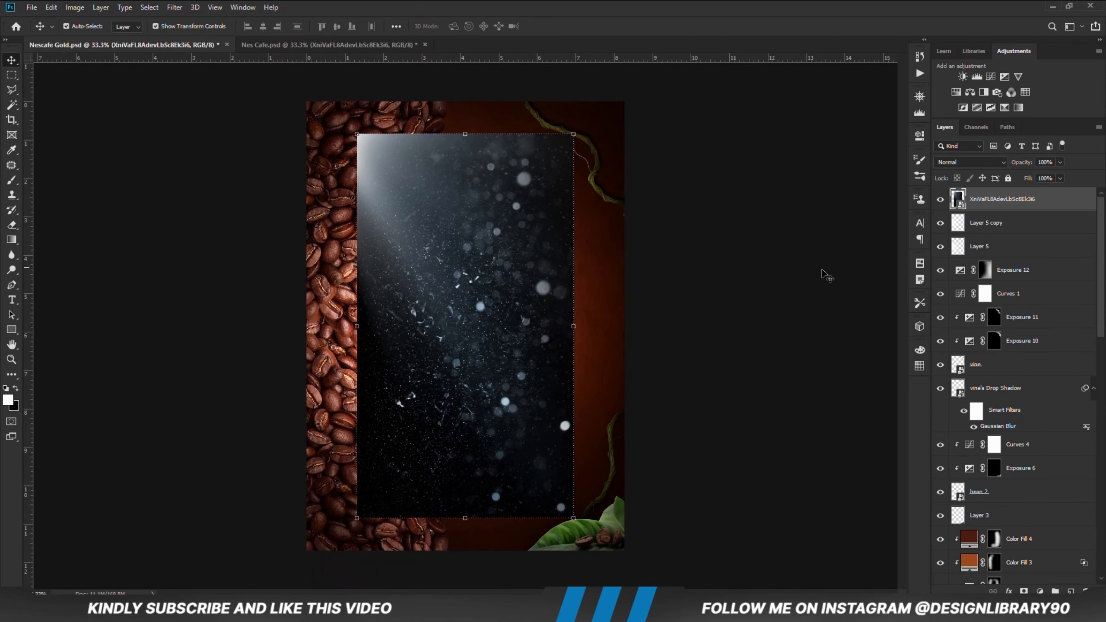
{"action": "right_click", "coordinate": [1007, 206]}
{"action": "left_click", "coordinate": [900, 229]}
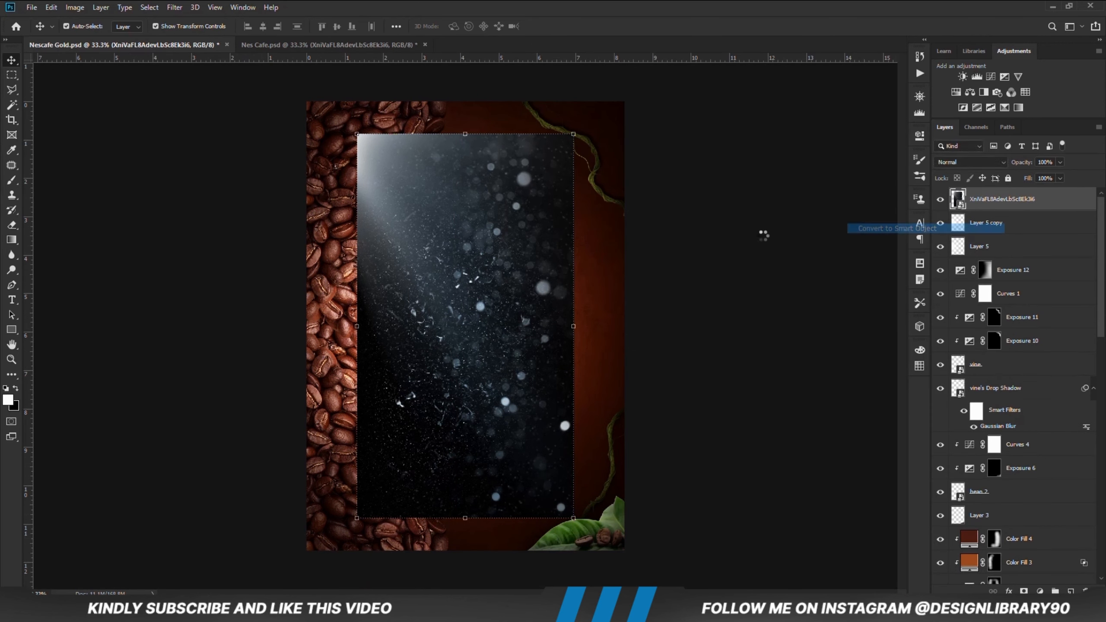
{"action": "key", "text": "ctrl+t"}
{"action": "left_click_drag", "start_coordinate": [572, 326], "coordinate": [630, 344]}
{"action": "key", "text": "Return"}
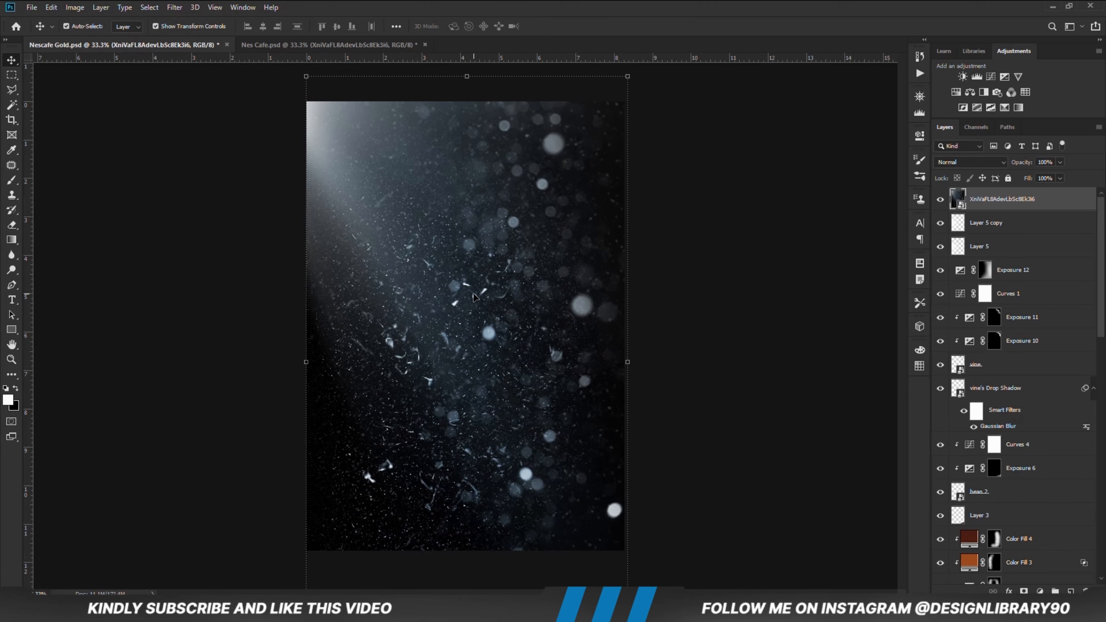
- Blend the particle layer in Screen and clip a Levels adjustment to it that darkens its shadows
{"action": "left_click", "coordinate": [952, 165]}
{"action": "left_click", "coordinate": [947, 264]}
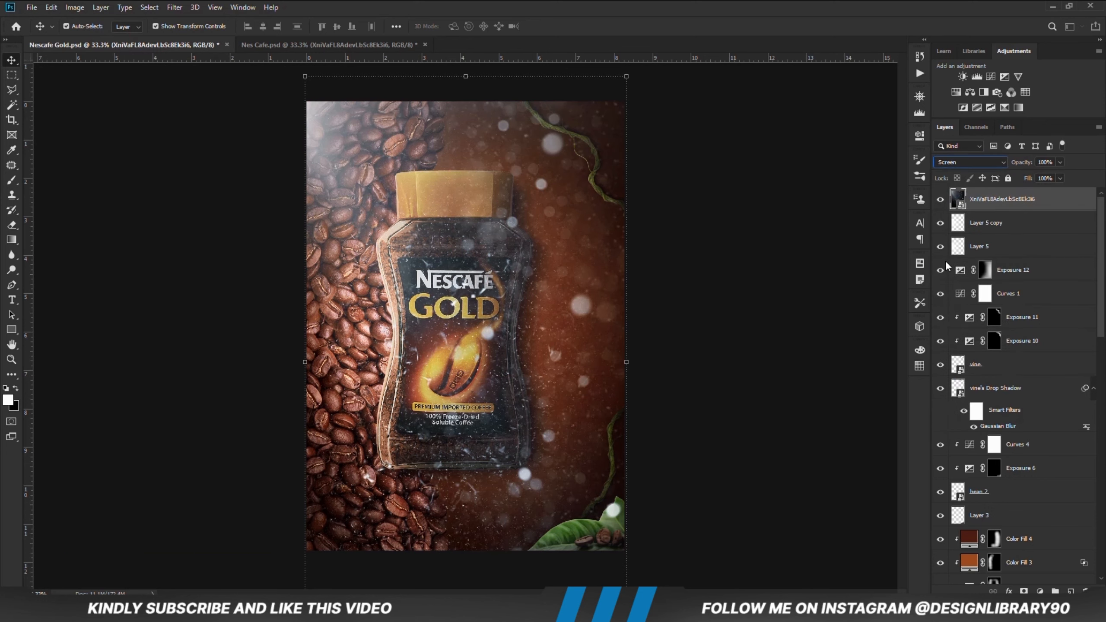
{"action": "left_click", "coordinate": [1039, 590]}
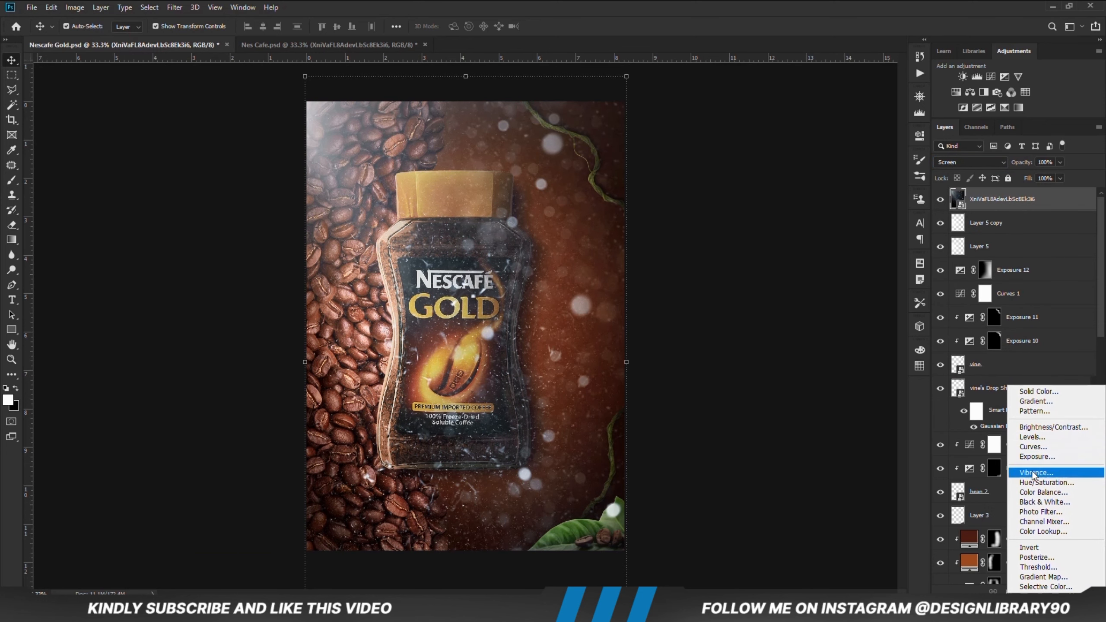
{"action": "left_click", "coordinate": [1035, 437]}
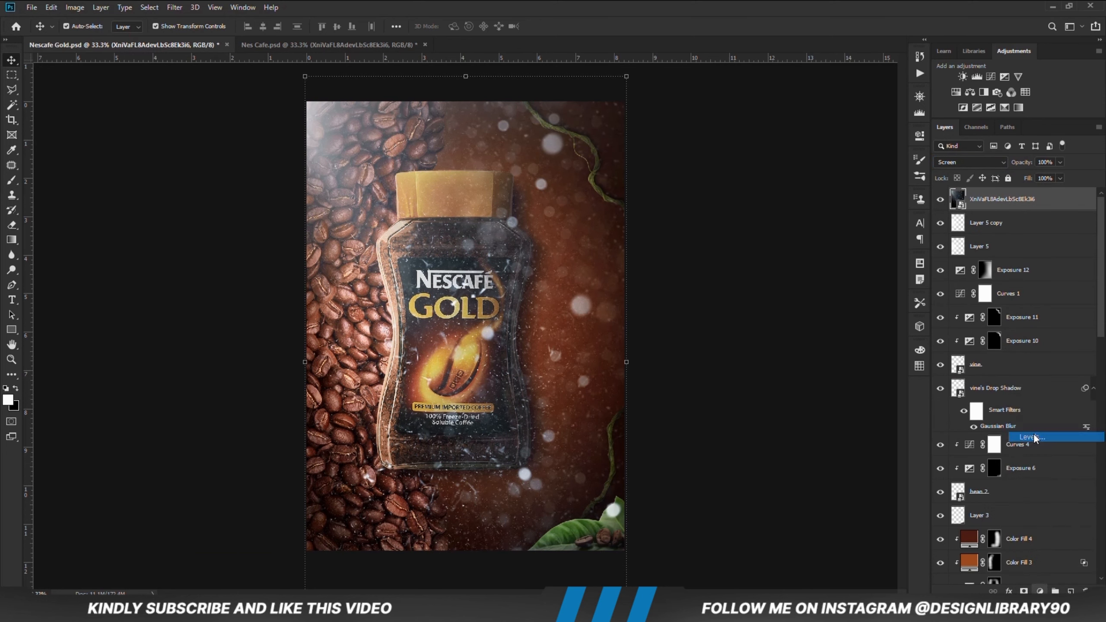
{"action": "left_click", "coordinate": [819, 326]}
{"action": "left_click_drag", "start_coordinate": [769, 257], "coordinate": [789, 256]}
- Clip a colorized Hue/Saturation adjustment to the particle layer with hue 17, saturation 71 and lightness -60
{"action": "left_click", "coordinate": [1039, 591]}
{"action": "left_click", "coordinate": [1034, 484]}
{"action": "left_click", "coordinate": [820, 326]}
{"action": "left_click", "coordinate": [809, 273]}
{"action": "left_click_drag", "start_coordinate": [753, 213], "coordinate": [758, 213]}
{"action": "left_click_drag", "start_coordinate": [787, 235], "coordinate": [828, 236]}
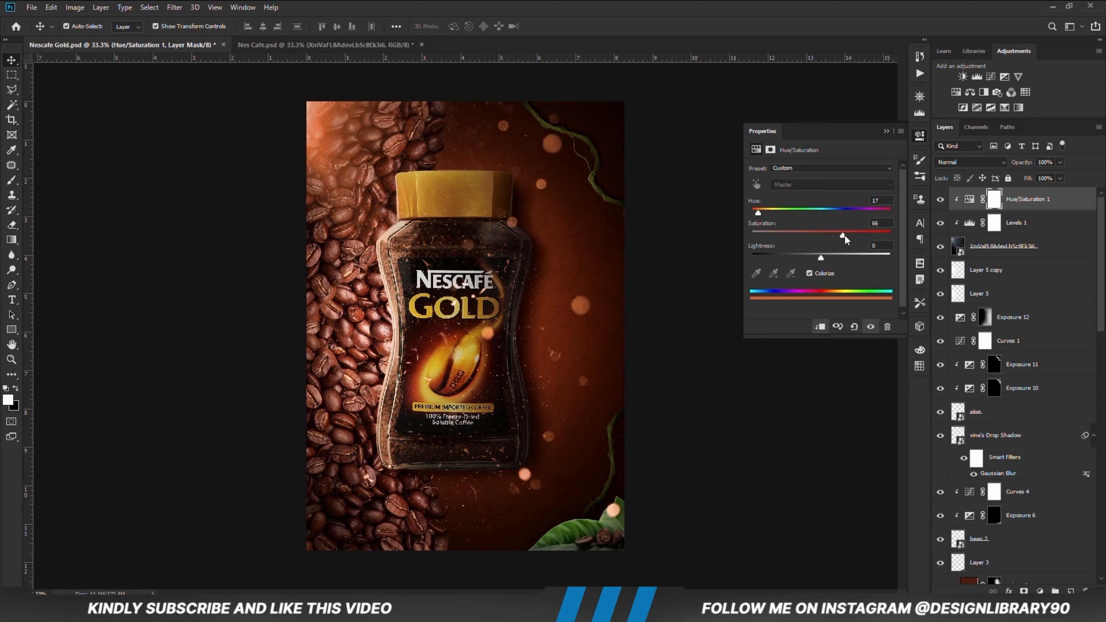
{"action": "left_click_drag", "start_coordinate": [849, 235], "coordinate": [803, 256]}
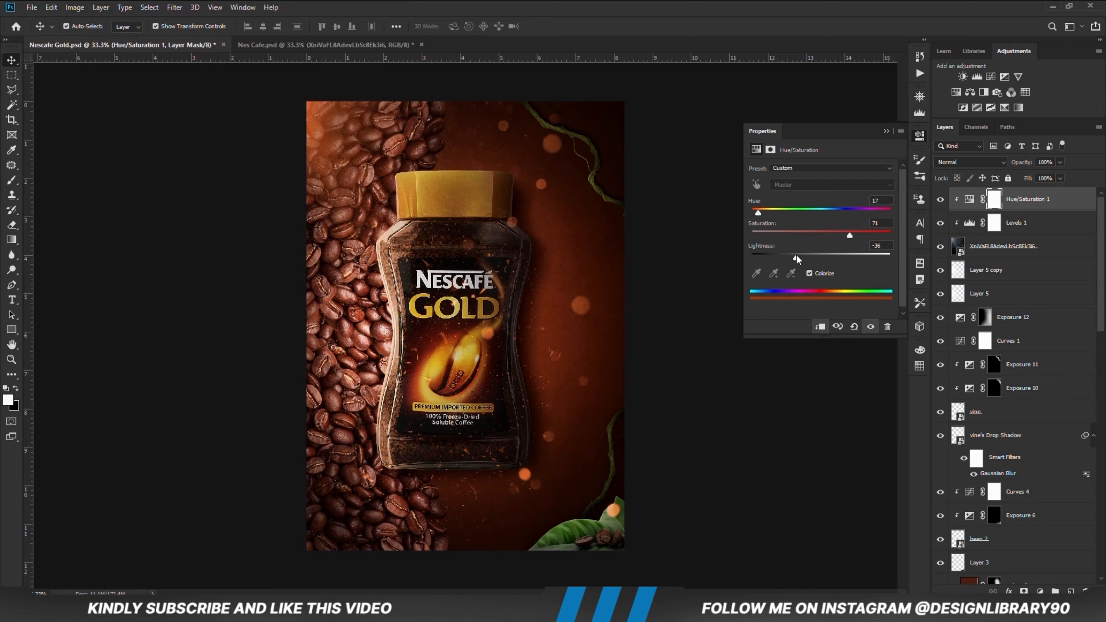
{"action": "mouse_move", "coordinate": [793, 256]}
{"action": "left_mouse_down"}
{"action": "mouse_move", "coordinate": [805, 256]}
{"action": "mouse_move", "coordinate": [786, 256]}
{"action": "left_mouse_up"}
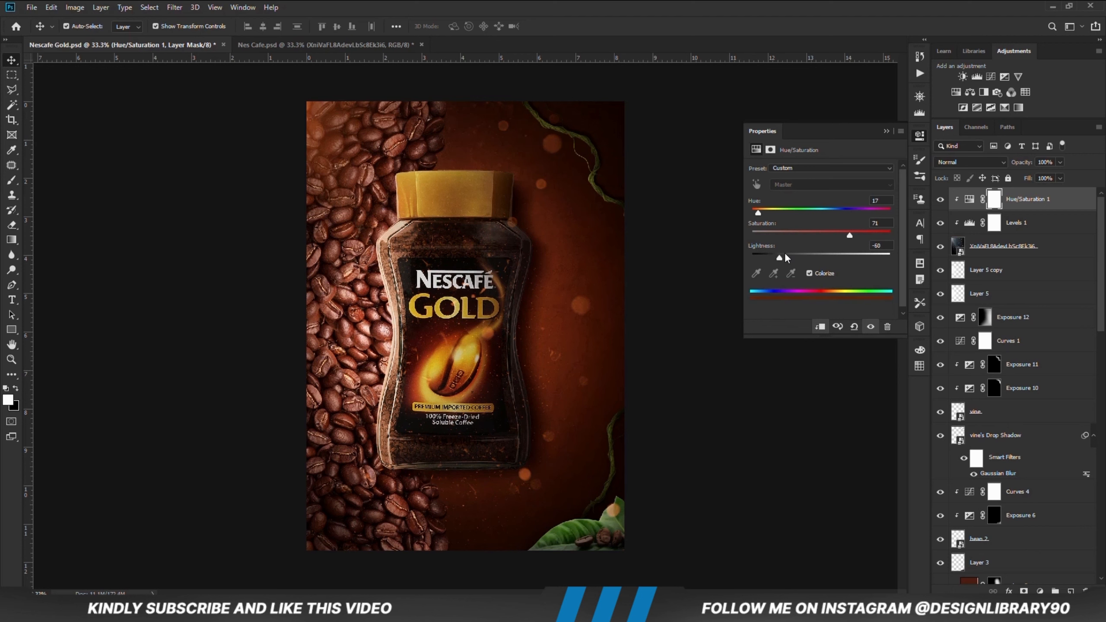
{"action": "left_click", "coordinate": [887, 131]}
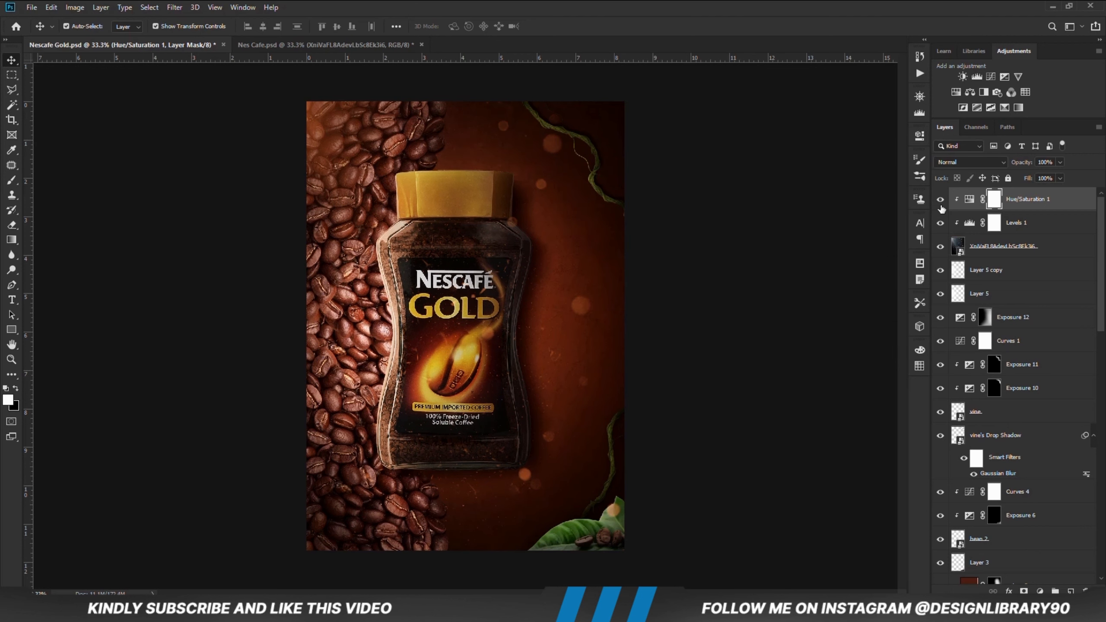
- Add a layer mask to the light-and-dust particle layer and ready a black brush at 51% opacity
{"action": "left_click", "coordinate": [985, 252]}
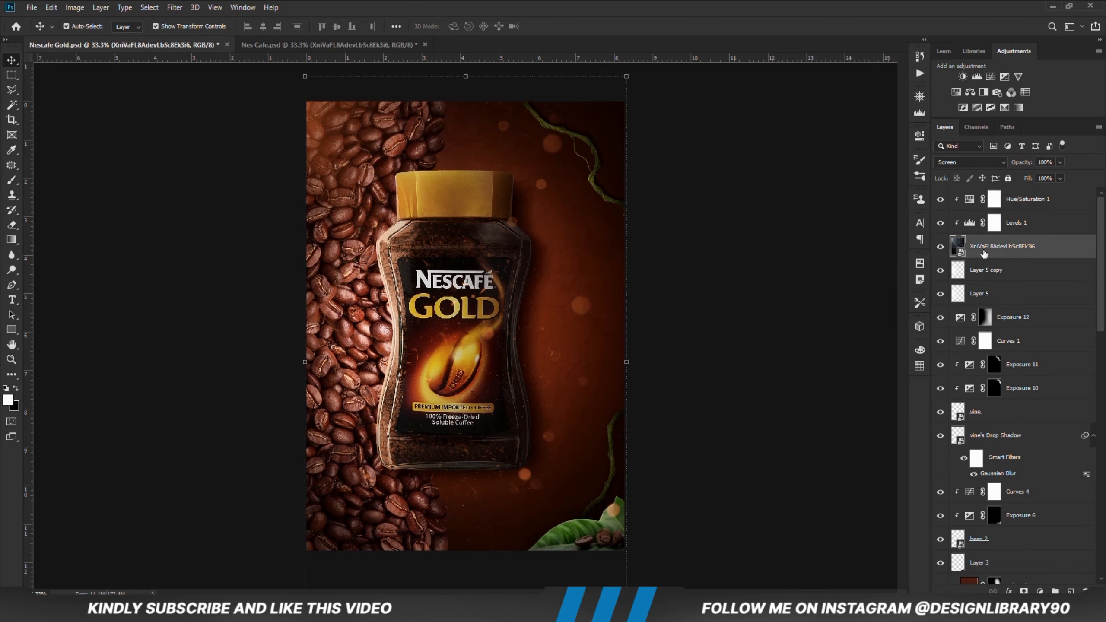
{"action": "left_click", "coordinate": [1024, 587]}
{"action": "left_click", "coordinate": [11, 180]}
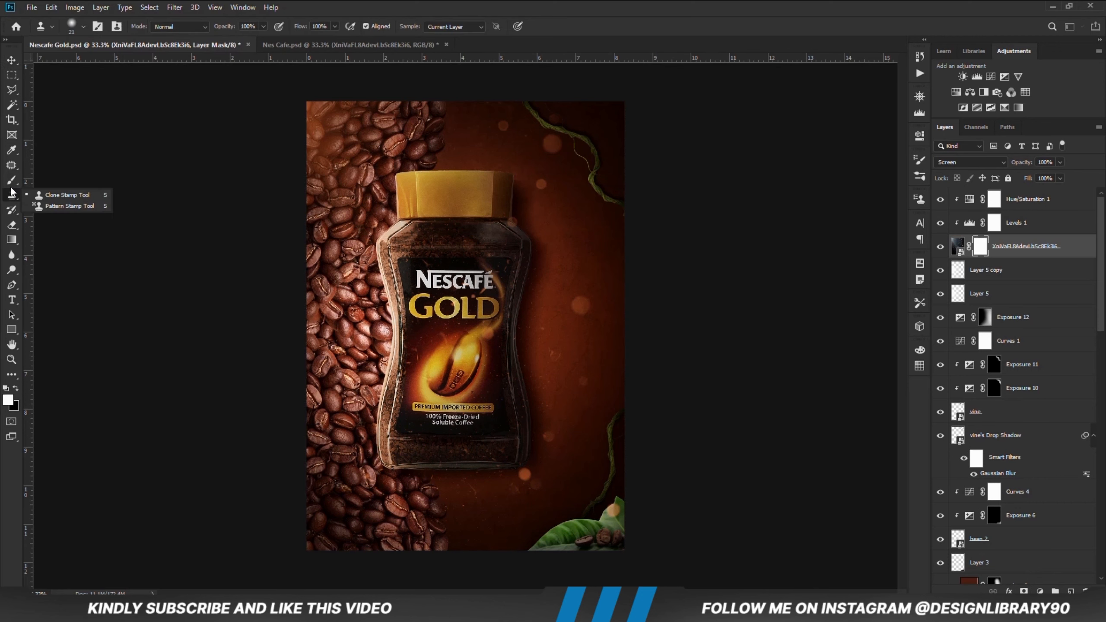
{"action": "right_click", "coordinate": [12, 180]}
{"action": "left_click", "coordinate": [48, 179]}
{"action": "left_click_drag", "start_coordinate": [264, 26], "coordinate": [278, 42]}
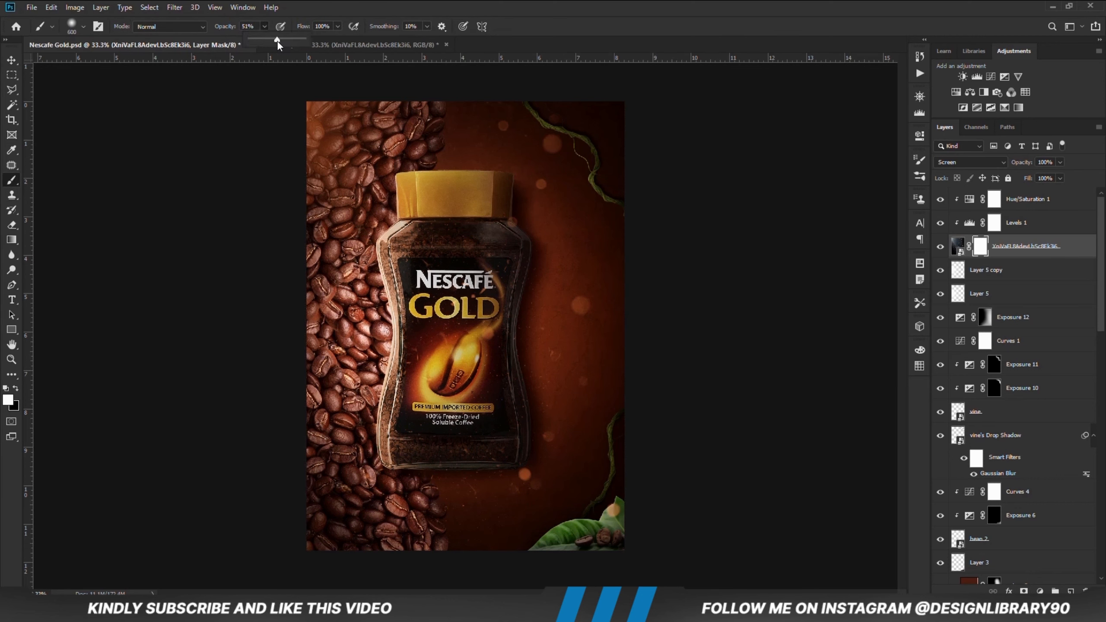
{"action": "left_click", "coordinate": [366, 5]}
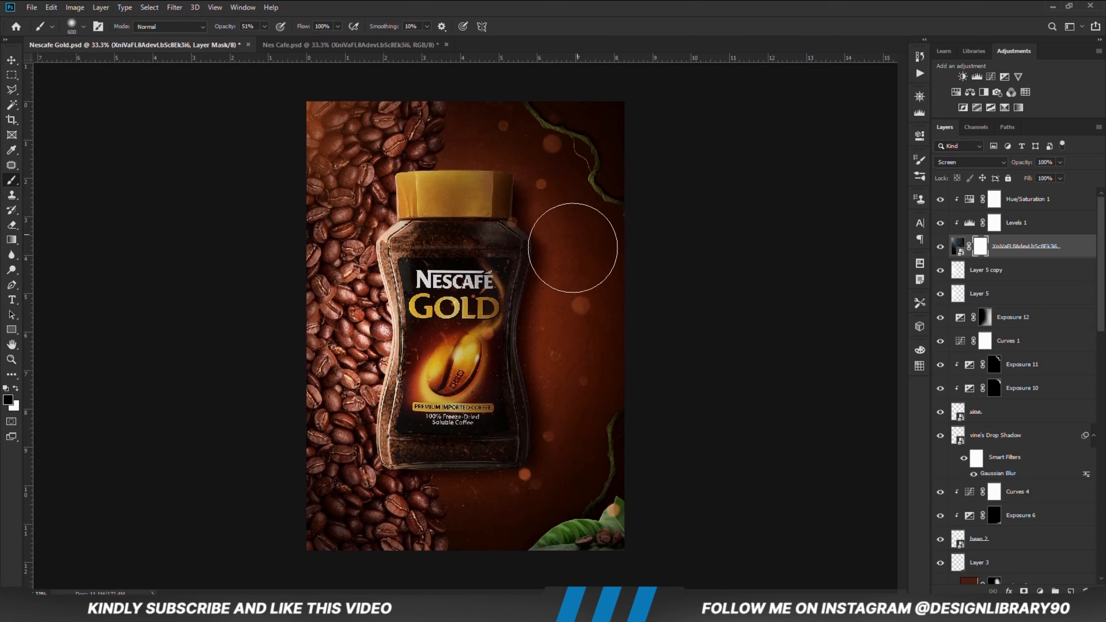
- Paint black on the particle layer's mask to fade the bokeh spots beside and below the jar, enlarging the brush to 800 px
{"action": "left_click", "coordinate": [575, 301]}
{"action": "left_click", "coordinate": [576, 305]}
{"action": "left_click", "coordinate": [539, 186]}
{"action": "left_click", "coordinate": [554, 146]}
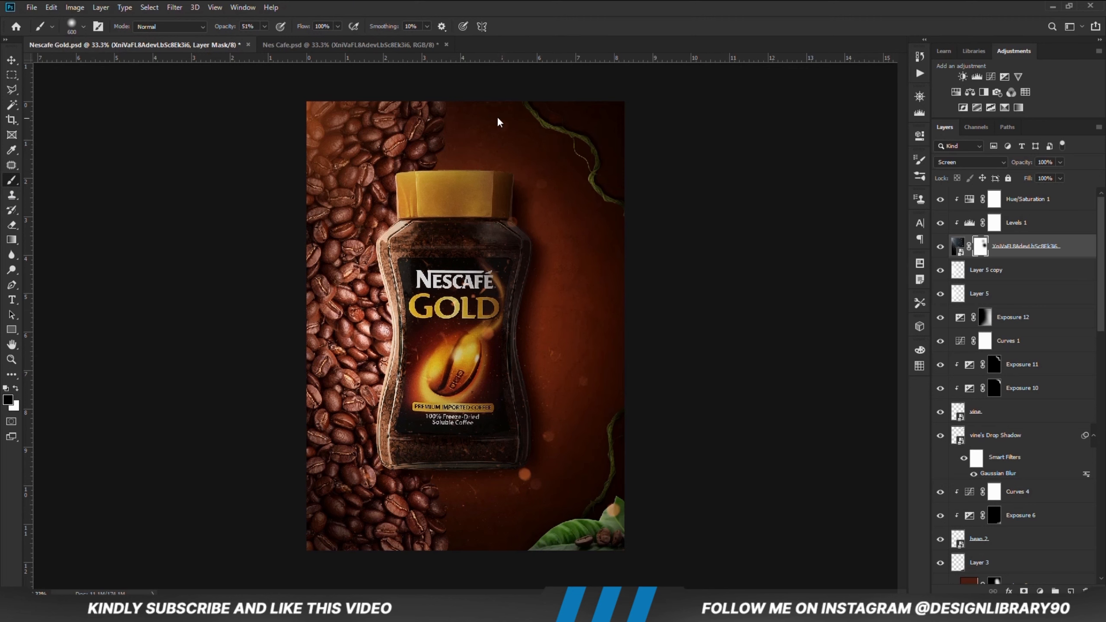
{"action": "key", "text": "bracketright"}
{"action": "left_click", "coordinate": [524, 474]}
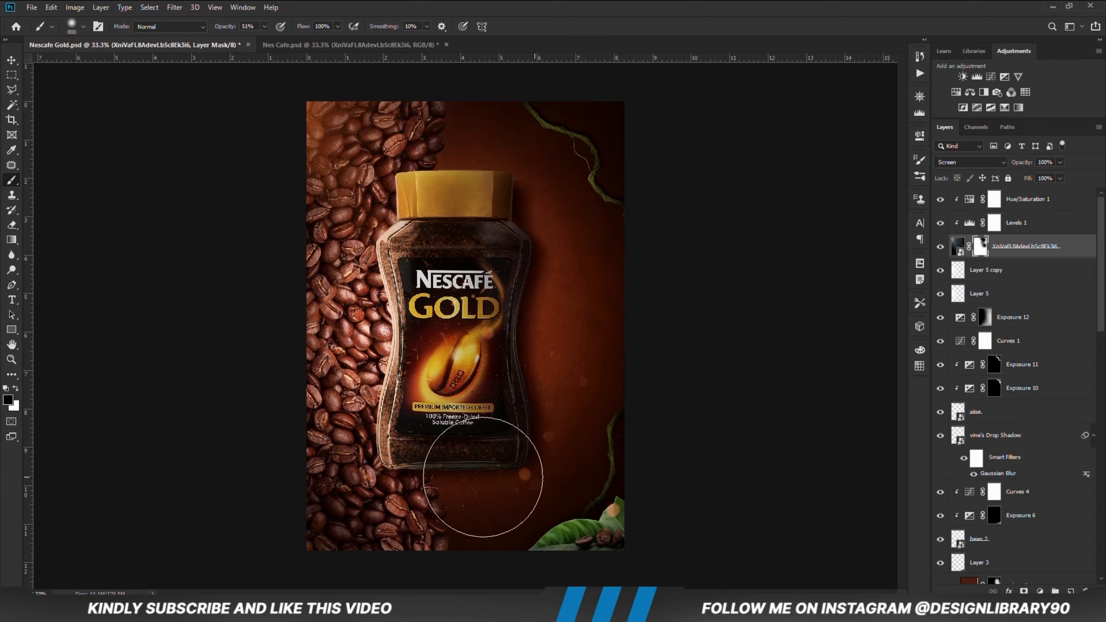
{"action": "key", "text": "bracketright"}
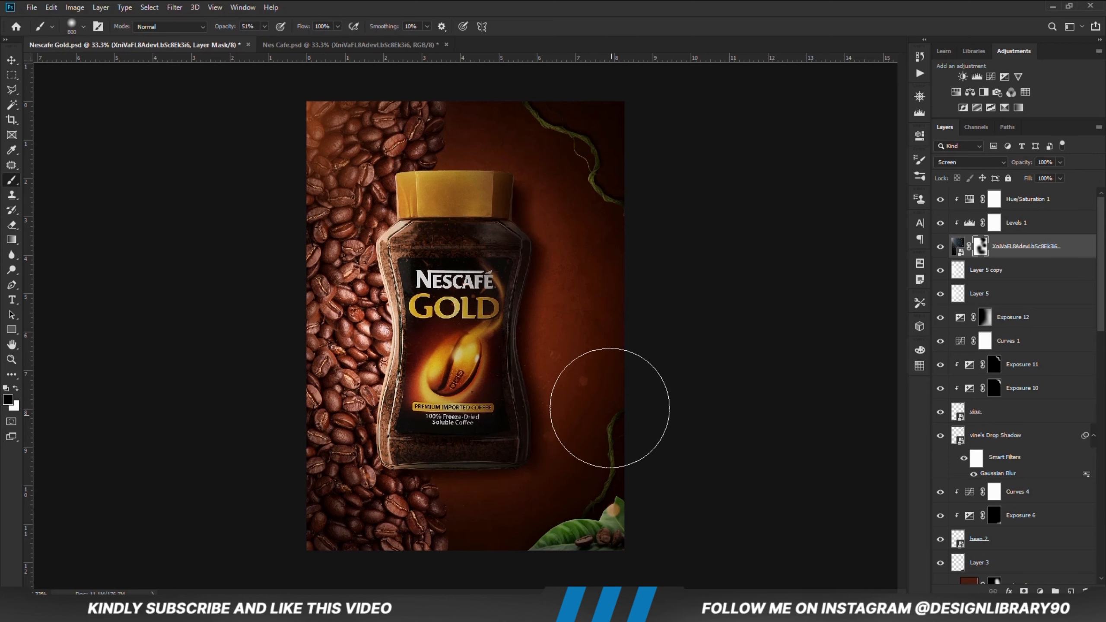
{"action": "left_click", "coordinate": [605, 416]}
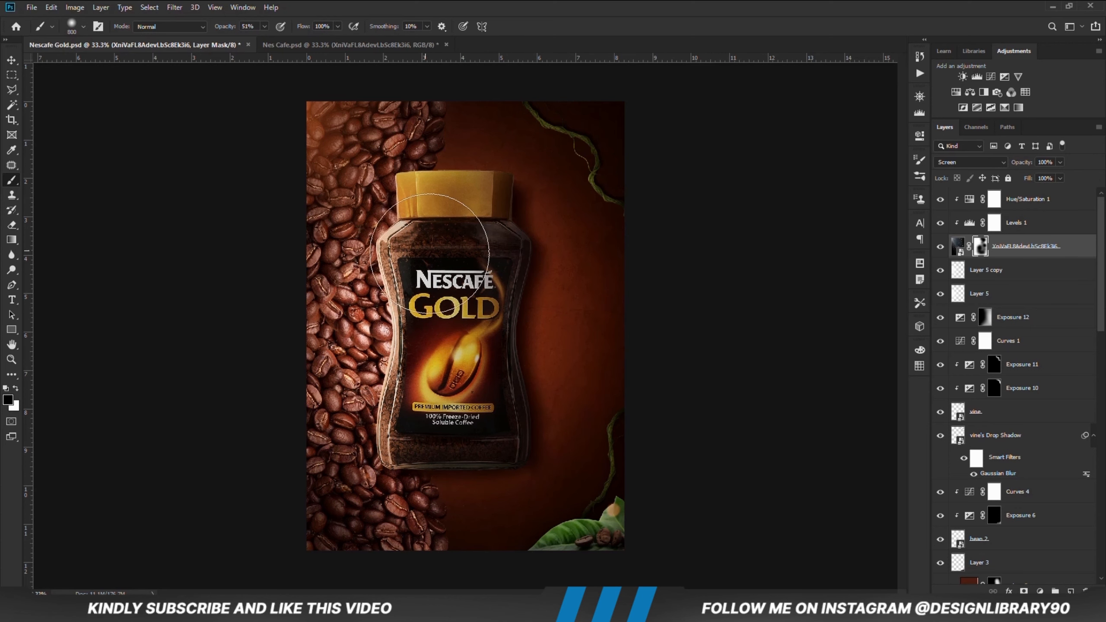
- Mask out the particle spot over the lower corner leaf with a 250 px brush, and compare the poster with and without the particle layer
{"action": "key", "text": "bracketleft"}
{"action": "key", "text": "bracketleft"}
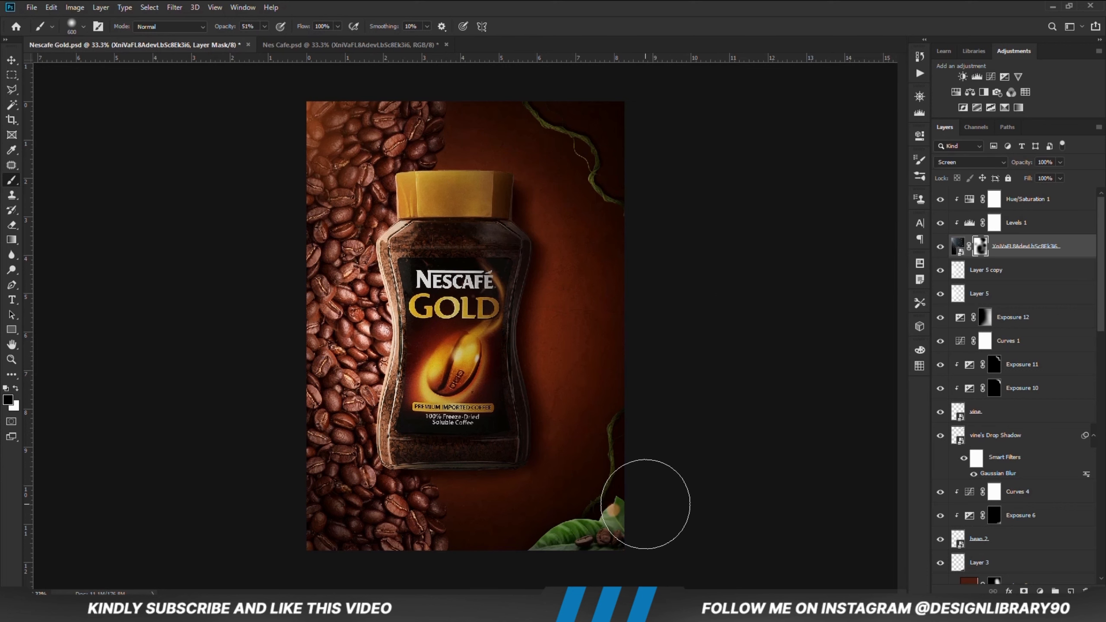
{"action": "key", "text": "bracketleft"}
{"action": "key", "text": "bracketleft"}
{"action": "key", "text": "bracketleft"}
{"action": "key", "text": "bracketleft"}
{"action": "key", "text": "bracketleft"}
{"action": "key", "text": "bracketleft"}
{"action": "left_click", "coordinate": [615, 511]}
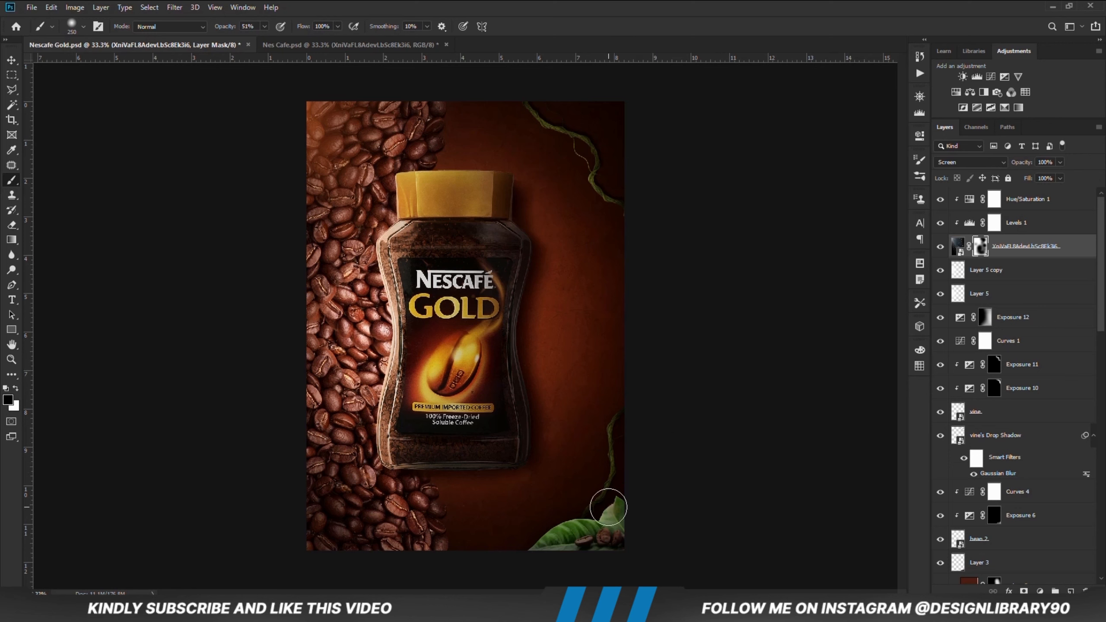
{"action": "left_click", "coordinate": [940, 248]}
{"action": "left_click", "coordinate": [941, 247]}
{"action": "left_click", "coordinate": [12, 60]}
{"action": "left_click", "coordinate": [106, 229]}
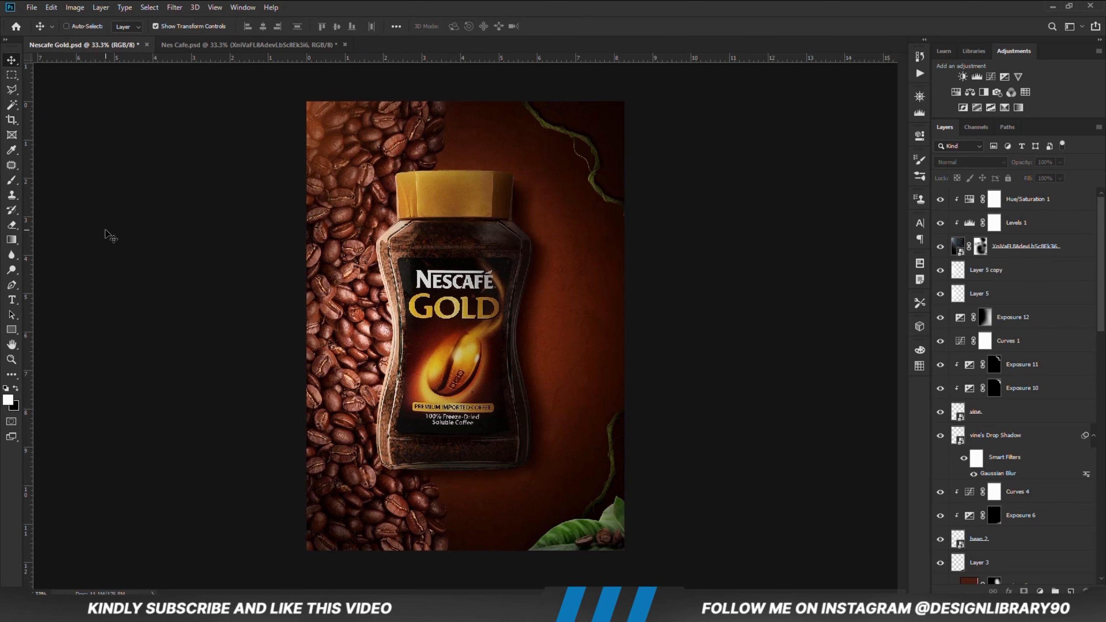
- Stamp all visible layers into a new top smart object and open the Camera Raw Filter on it
{"action": "key", "text": "ctrl+plus"}
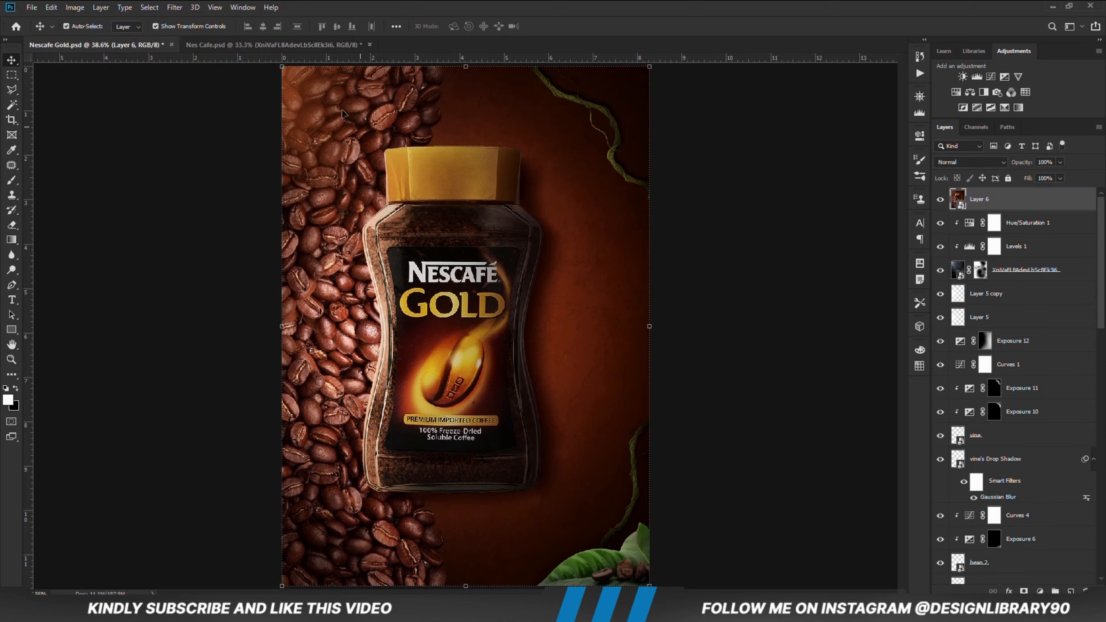
{"action": "left_click", "coordinate": [174, 7]}
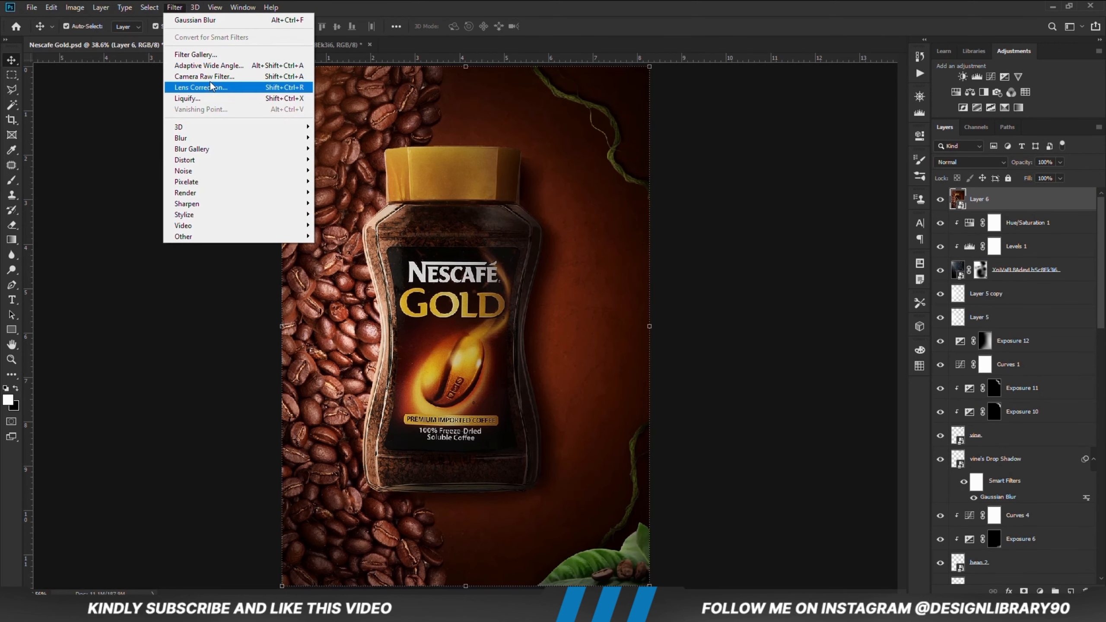
{"action": "left_click", "coordinate": [211, 77]}
- Apply Camera Raw with exposure +0.25, contrast +26, highlights +8, shadows -18, whites +8, blacks -8, texture +11 and slightly raised clarity
{"action": "left_click_drag", "start_coordinate": [758, 375], "coordinate": [733, 428]}
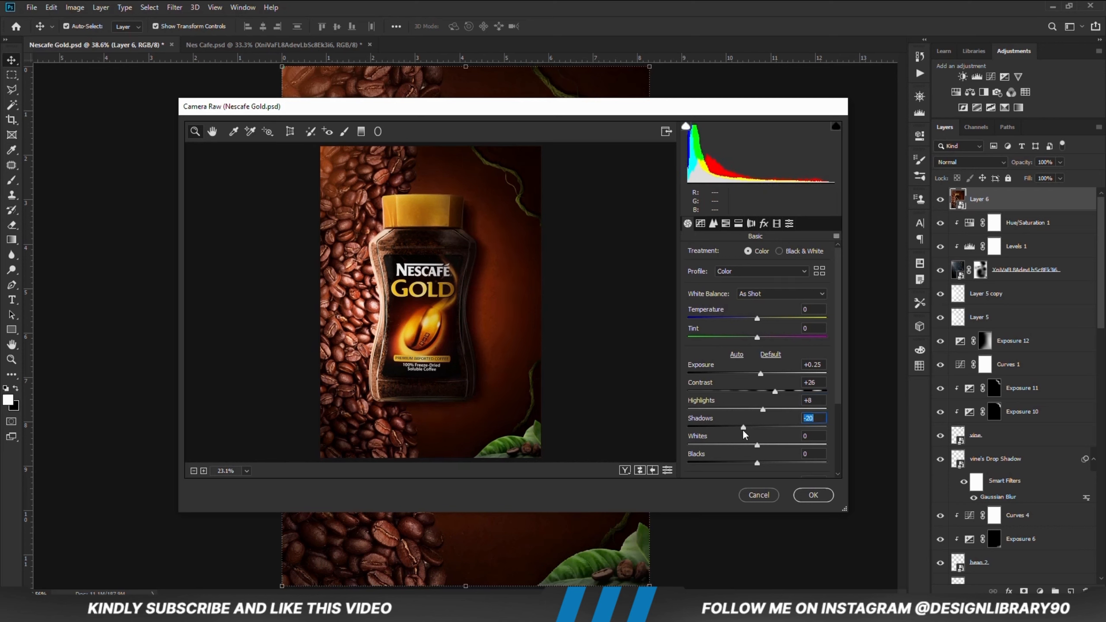
{"action": "left_click_drag", "start_coordinate": [742, 431], "coordinate": [747, 463]}
{"action": "left_click", "coordinate": [742, 426]}
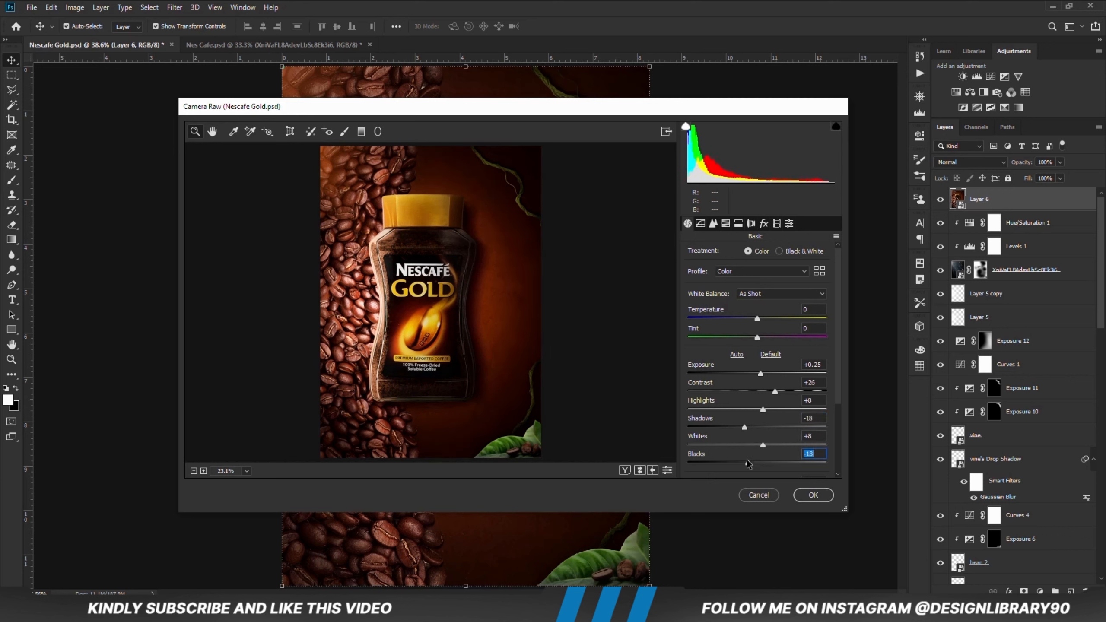
{"action": "scroll", "coordinate": [837, 423], "scroll_direction": "down", "scroll_amount": 5}
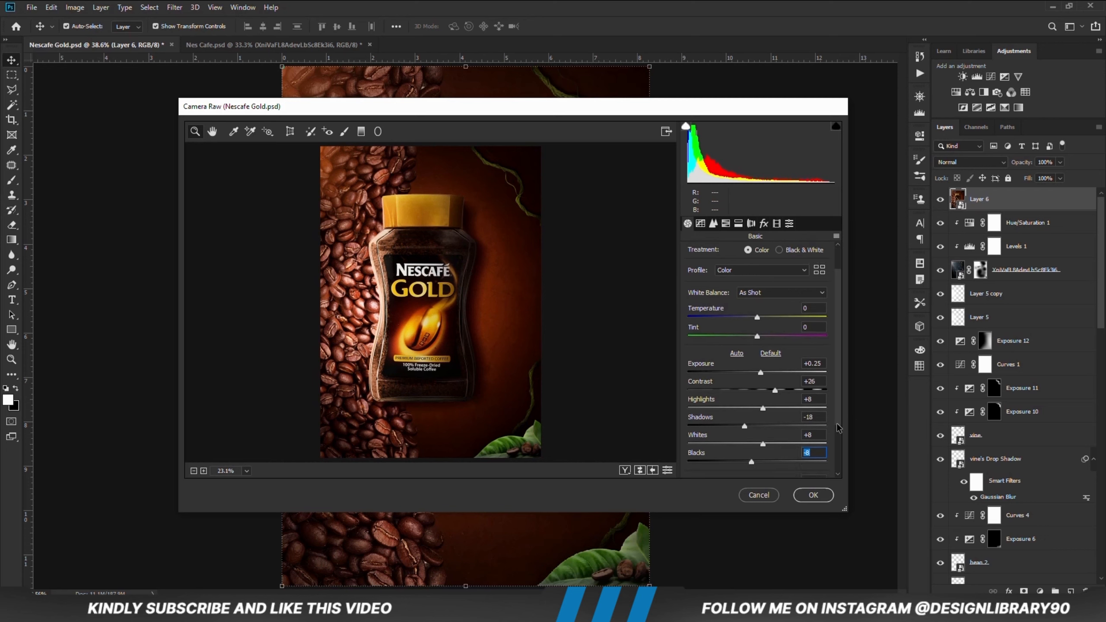
{"action": "left_click_drag", "start_coordinate": [758, 421], "coordinate": [762, 425]}
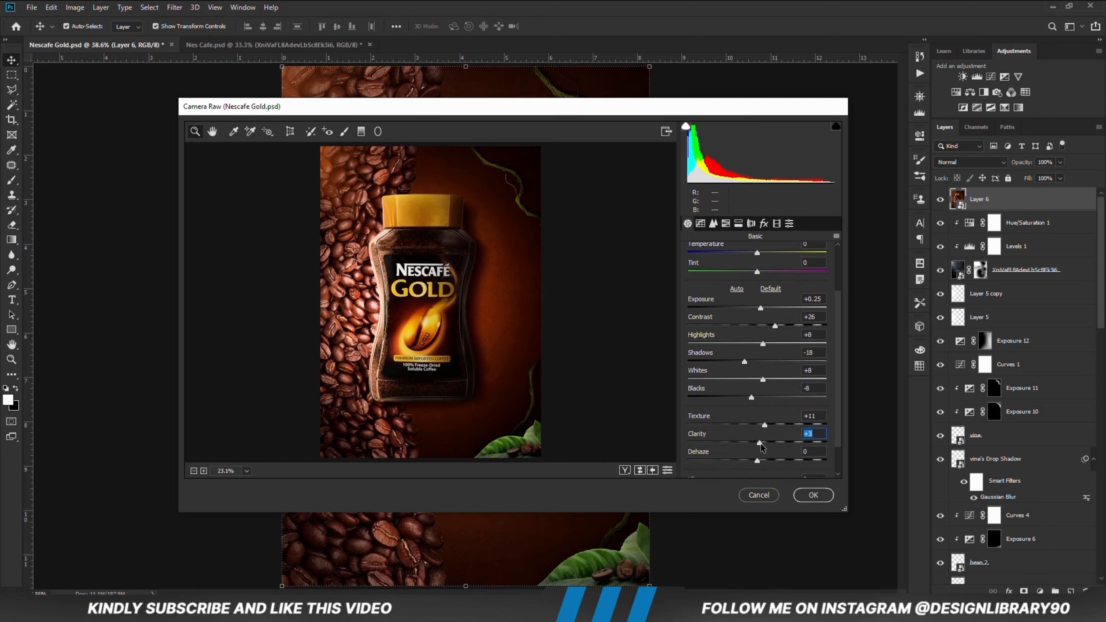
{"action": "key", "text": "Return"}
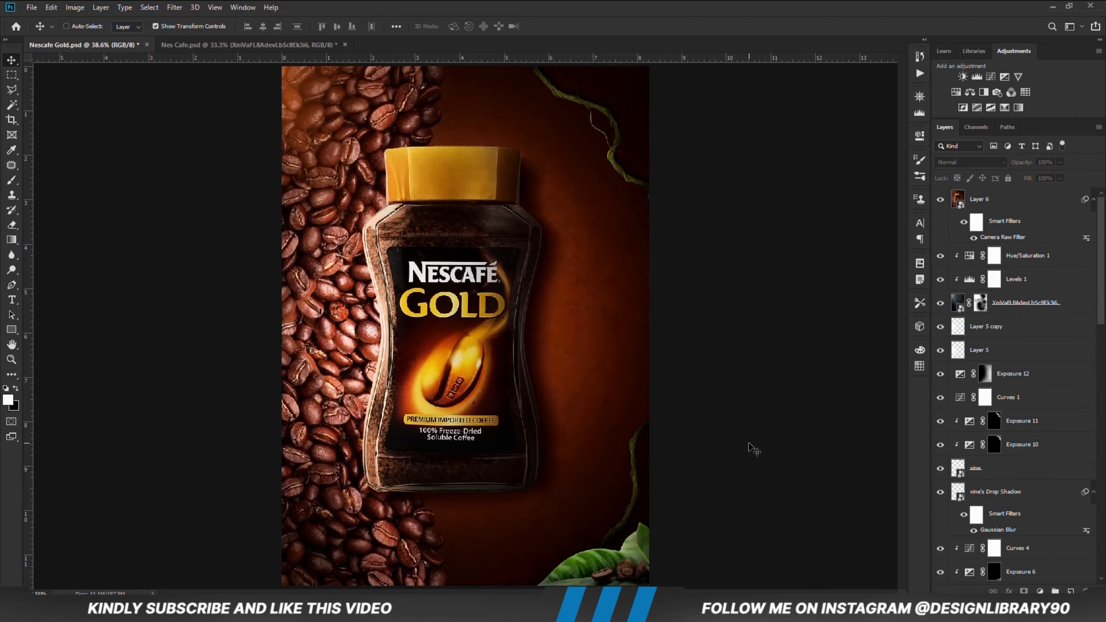
- Lower the Camera Raw-filtered top layer's opacity to about 62% and compare the poster with and without it
{"action": "key", "text": "ctrl+minus"}
{"action": "key", "text": "ctrl+minus"}
{"action": "left_click", "coordinate": [943, 201]}
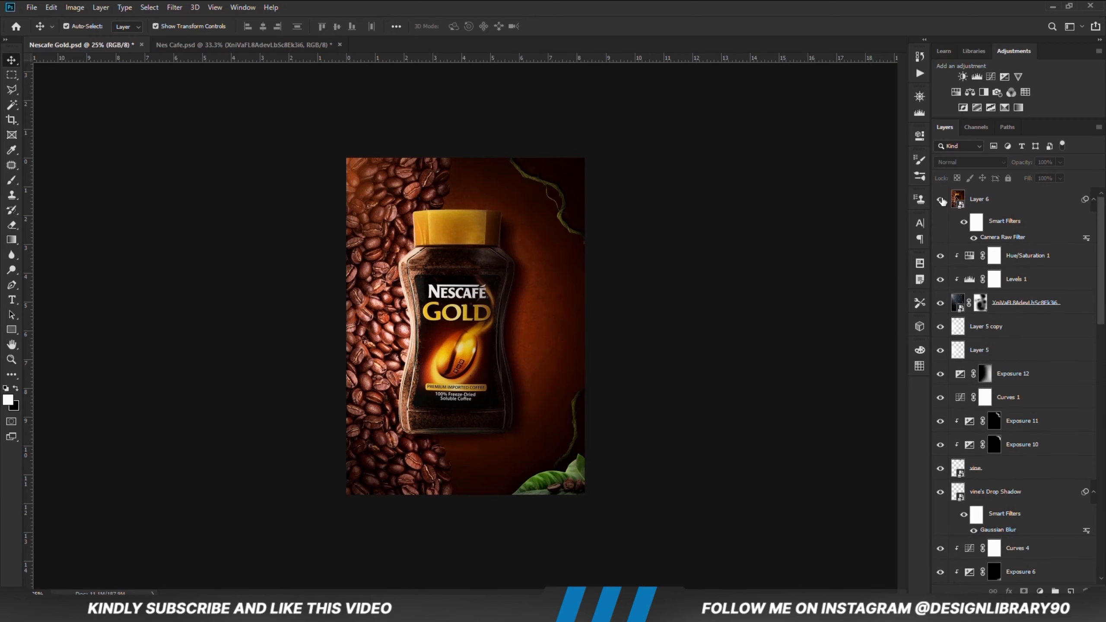
{"action": "left_click", "coordinate": [1026, 196]}
{"action": "left_click_drag", "start_coordinate": [1059, 161], "coordinate": [1040, 176]}
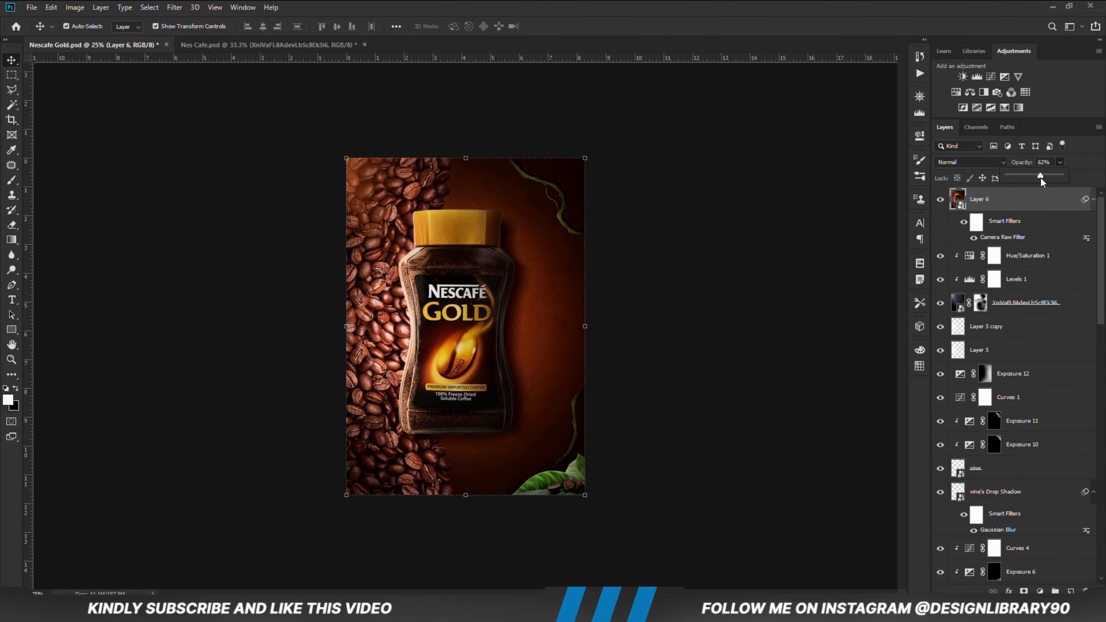
{"action": "left_click", "coordinate": [866, 209]}
{"action": "left_click", "coordinate": [941, 201]}
{"action": "left_click", "coordinate": [941, 201]}
{"action": "key", "text": "ctrl+plus"}
{"action": "key", "text": "ctrl+plus"}
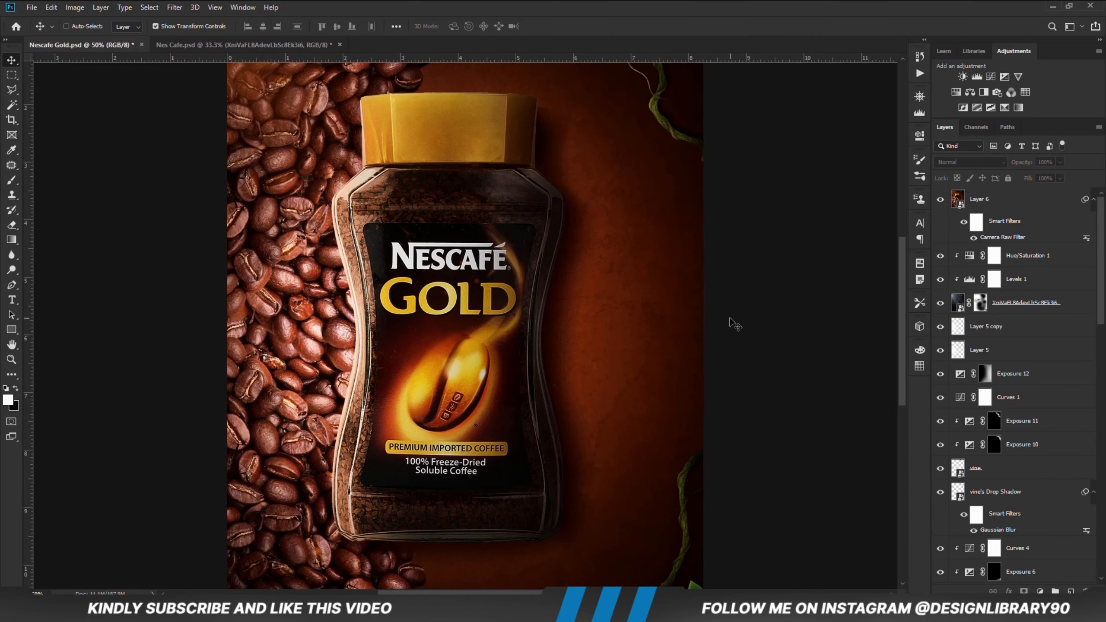